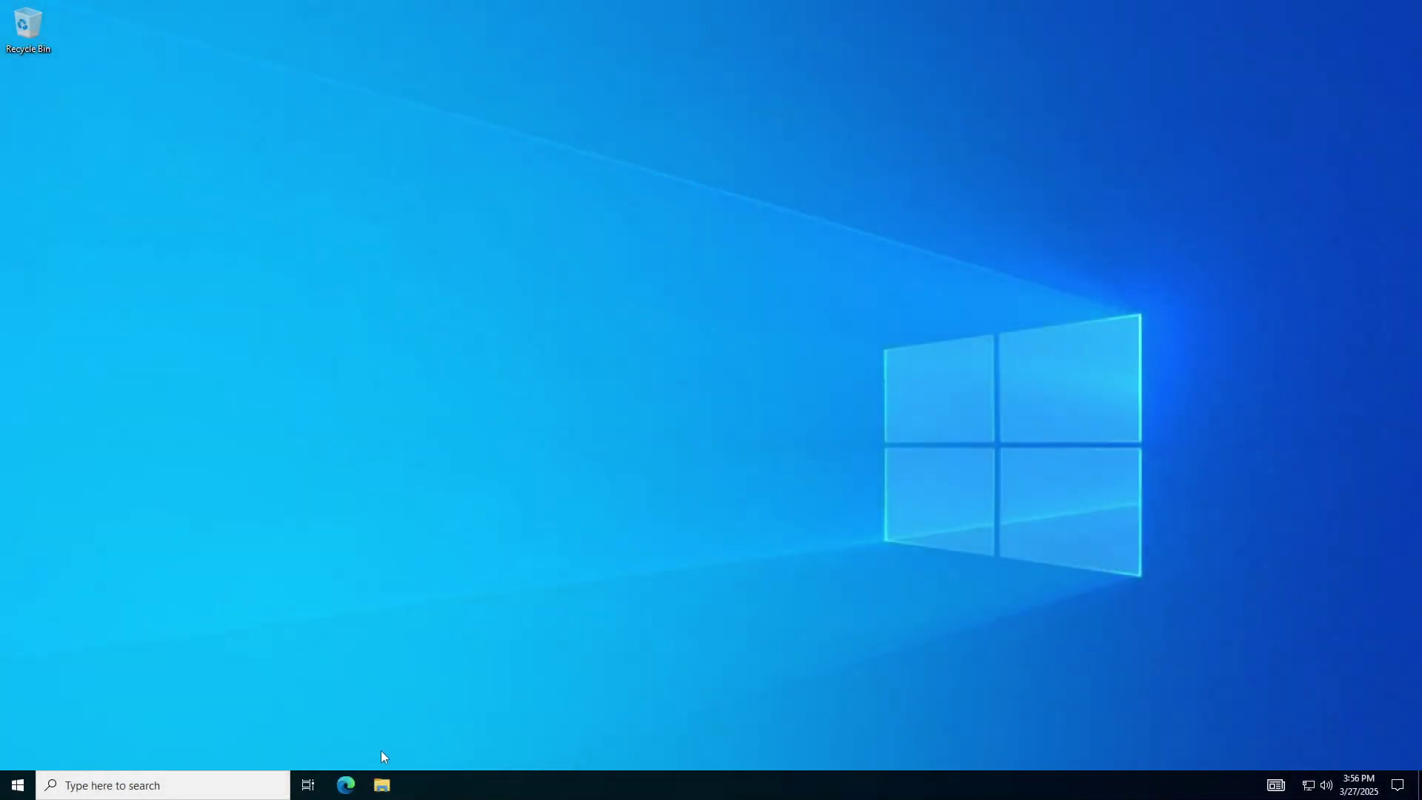
# - Open teamspeak.com in Microsoft Edge and download the 64-bit Windows TS3 Client 3.6.2
pyautogui.click(346, 785)
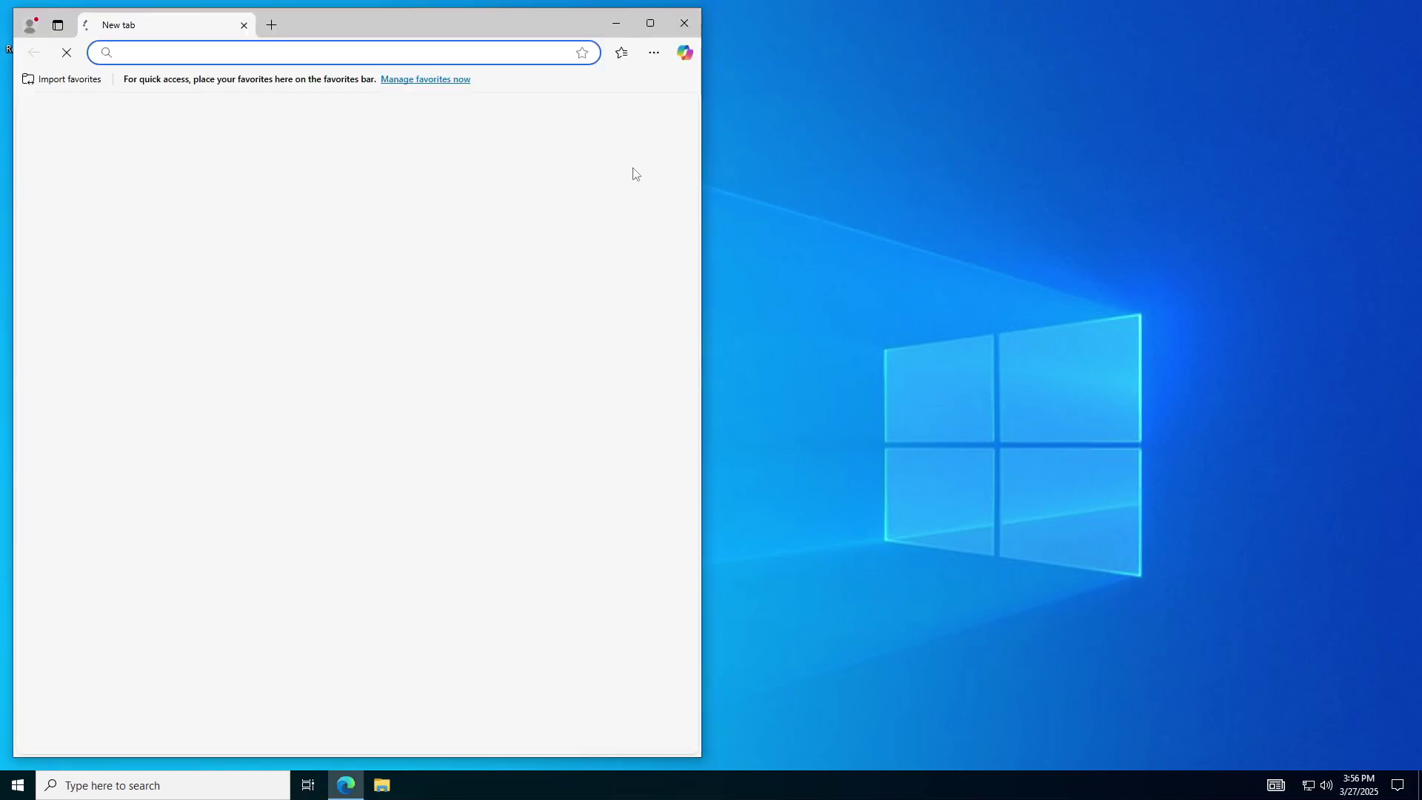
pyautogui.write('tea')
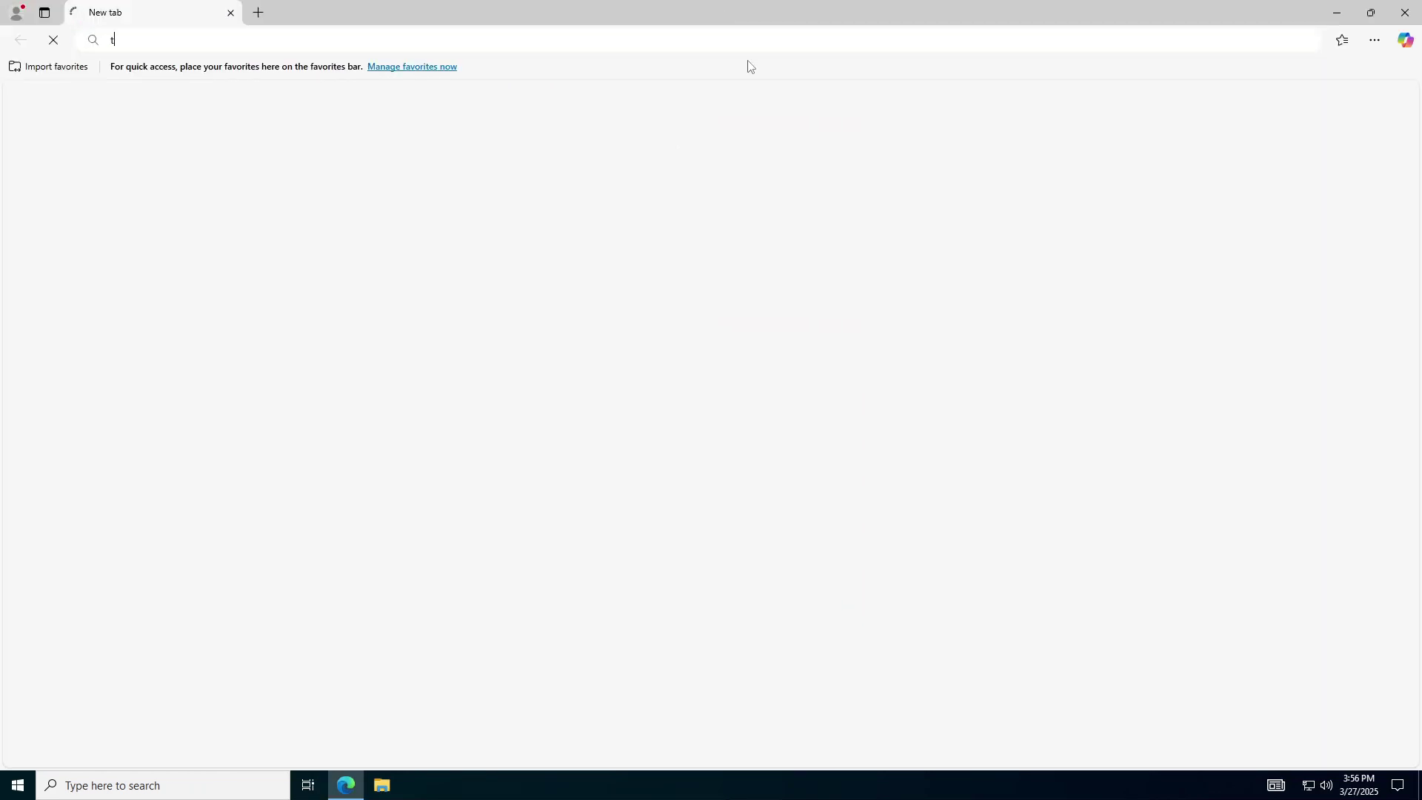
pyautogui.write('mspeak.com')
pyautogui.press('Return')
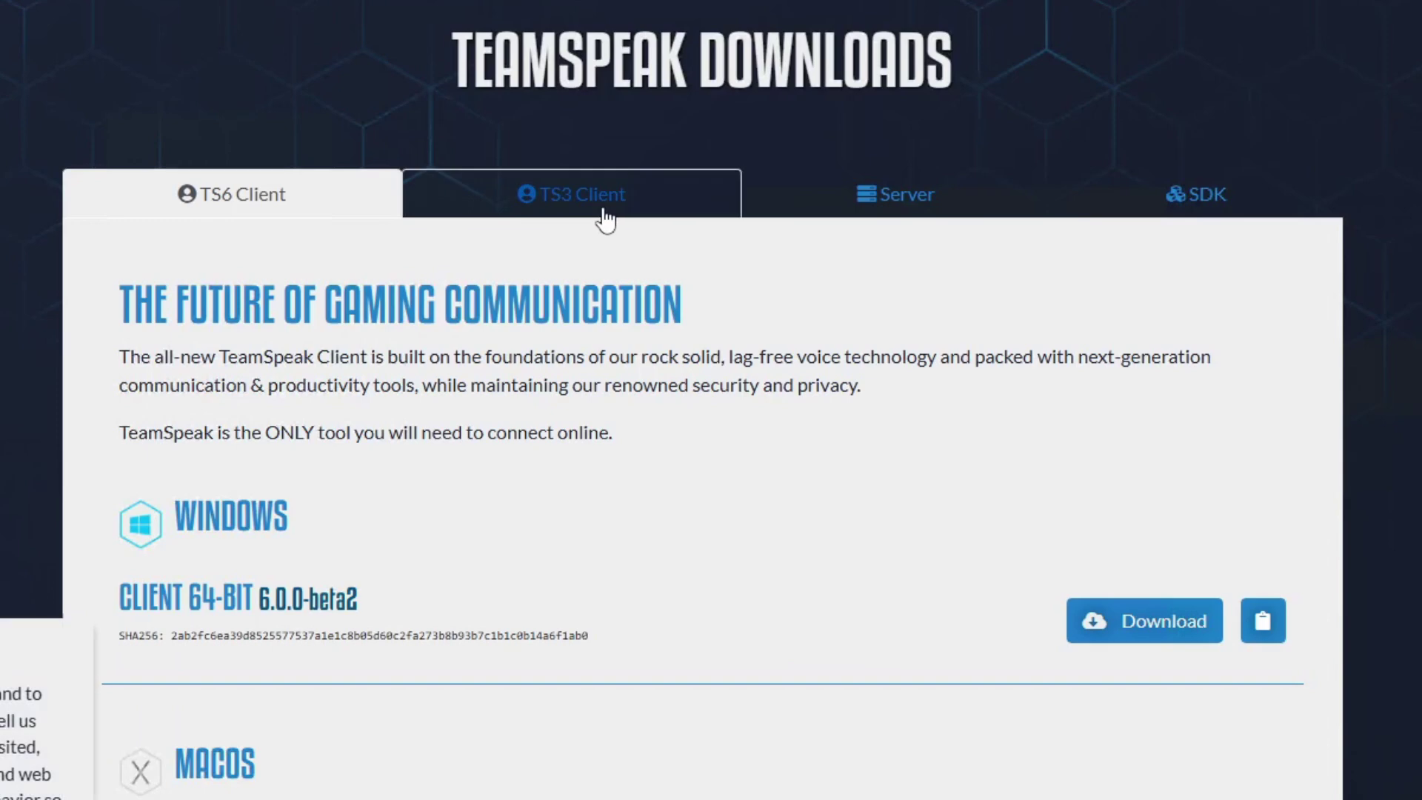
pyautogui.click(604, 215)
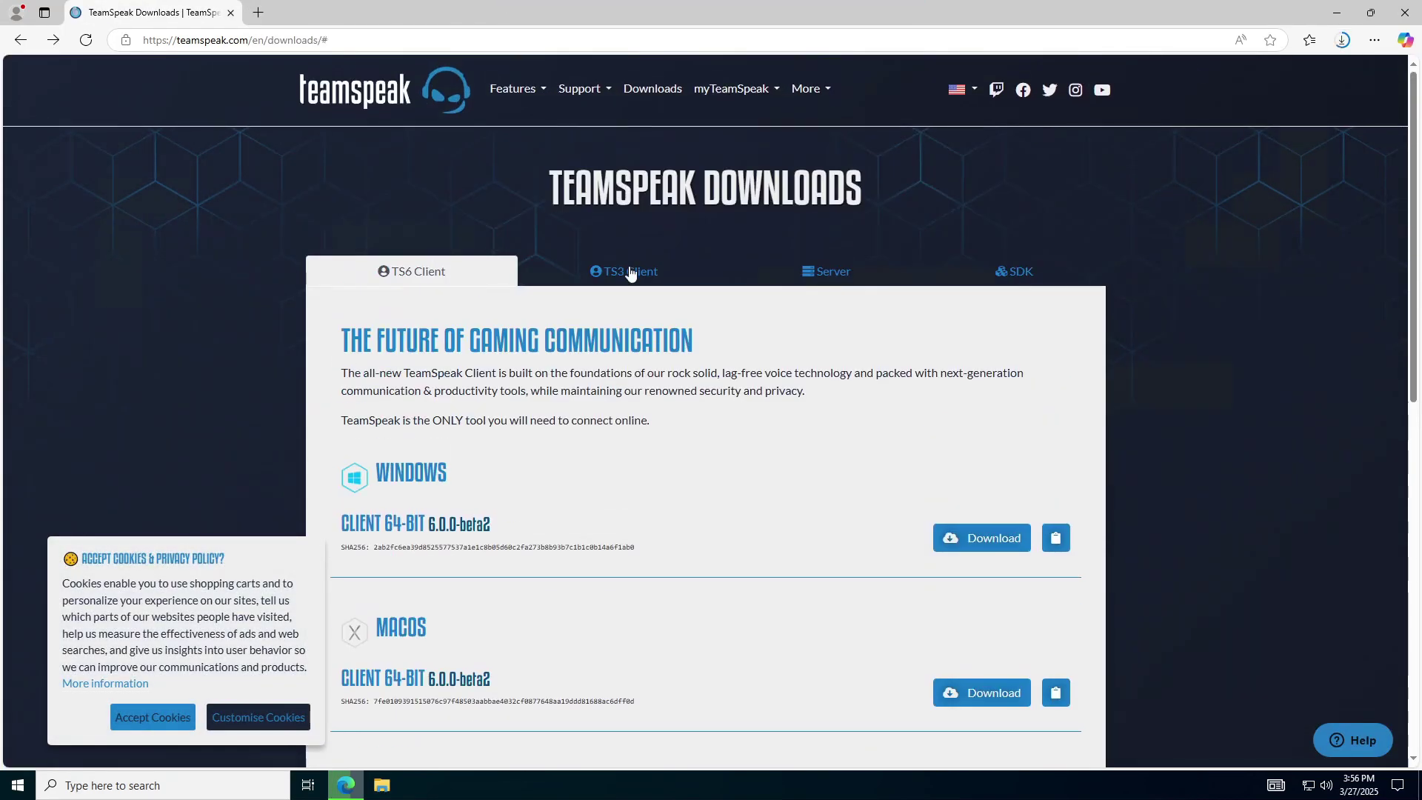
pyautogui.click(630, 273)
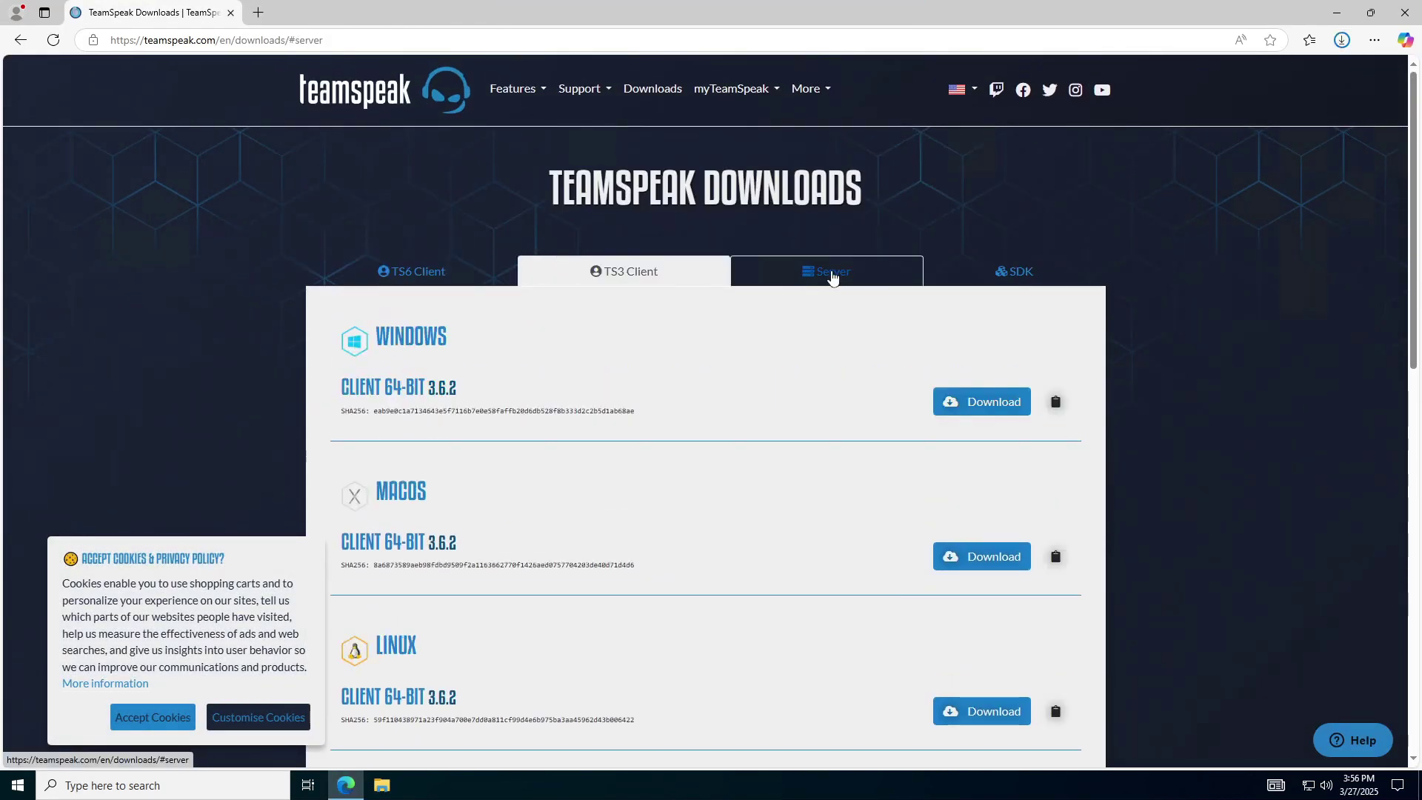
# - Download the 64-bit Windows TeamSpeak server 3.13.7 from the server downloads
pyautogui.click(831, 274)
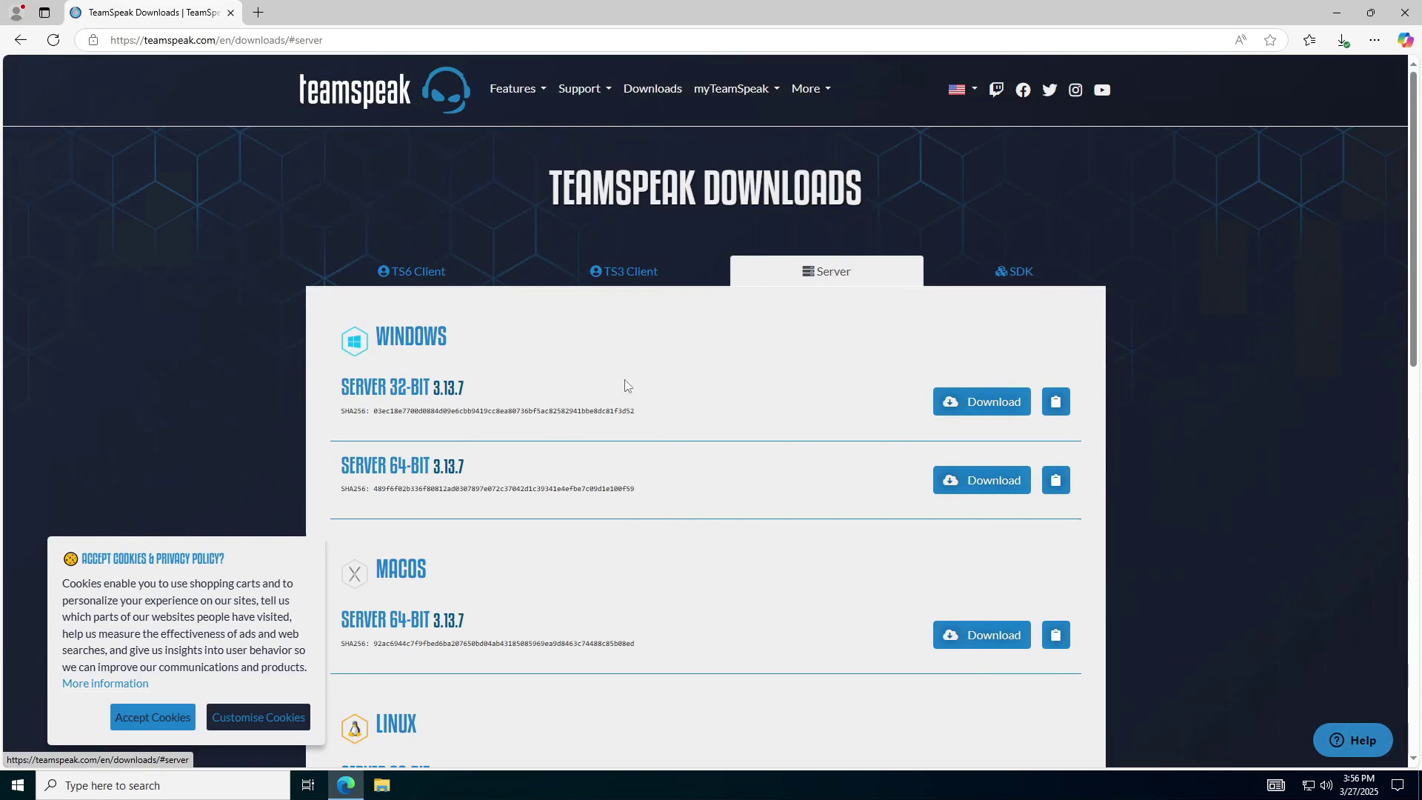
pyautogui.scroll(-5, 597, 486)
pyautogui.scroll(5, 604, 365)
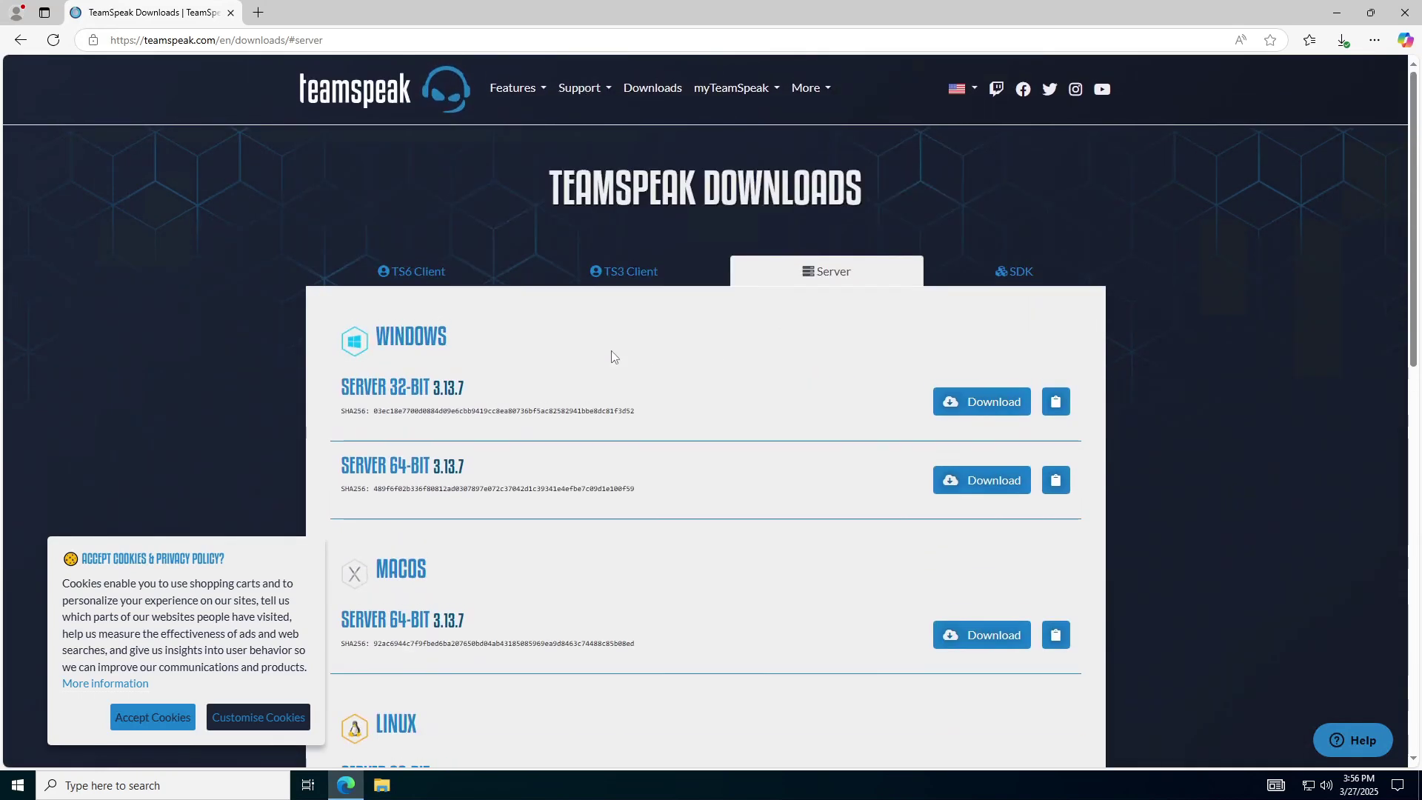
pyautogui.click(972, 483)
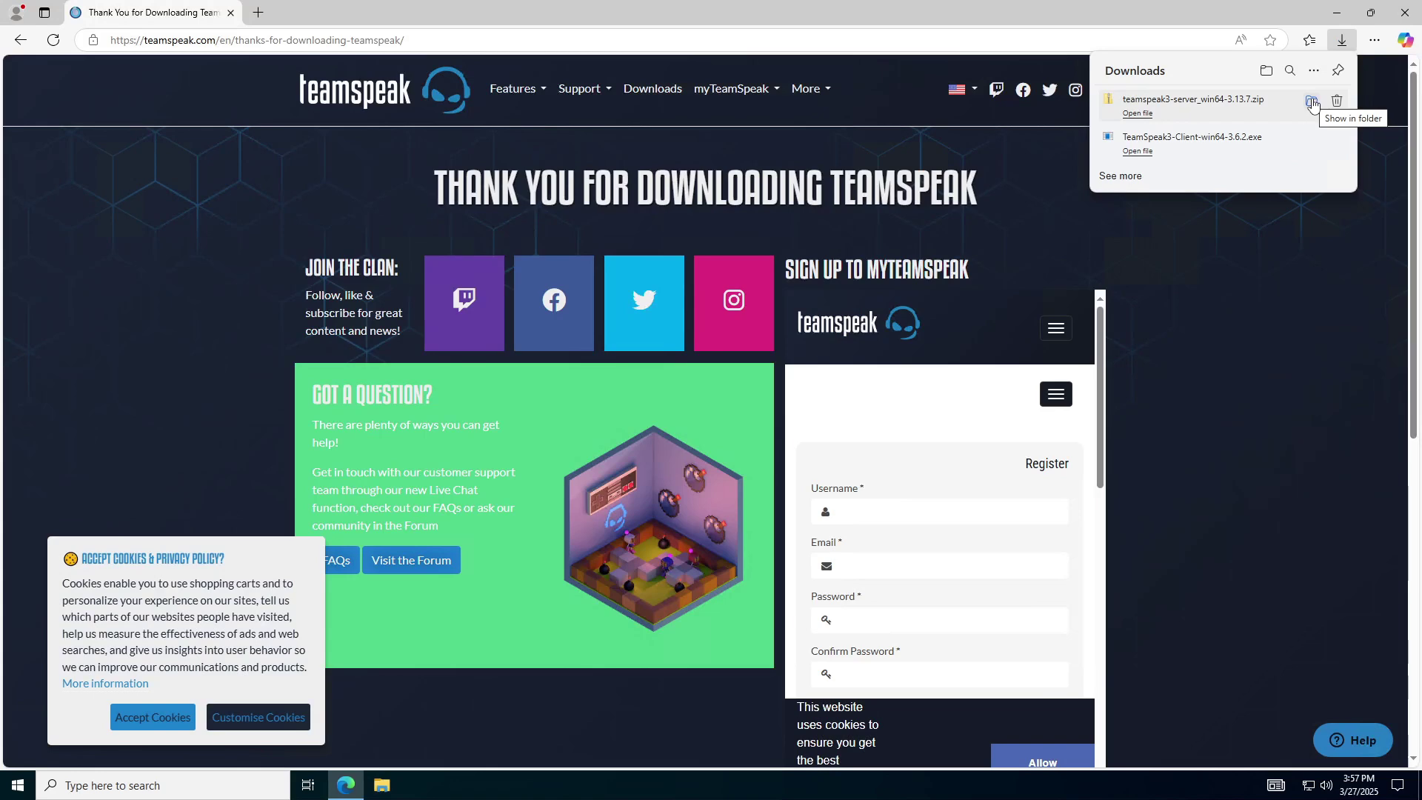
# - Show the downloaded server archive in its folder and extract its teamspeak3-server_win64 folder to the desktop
pyautogui.click(1311, 101)
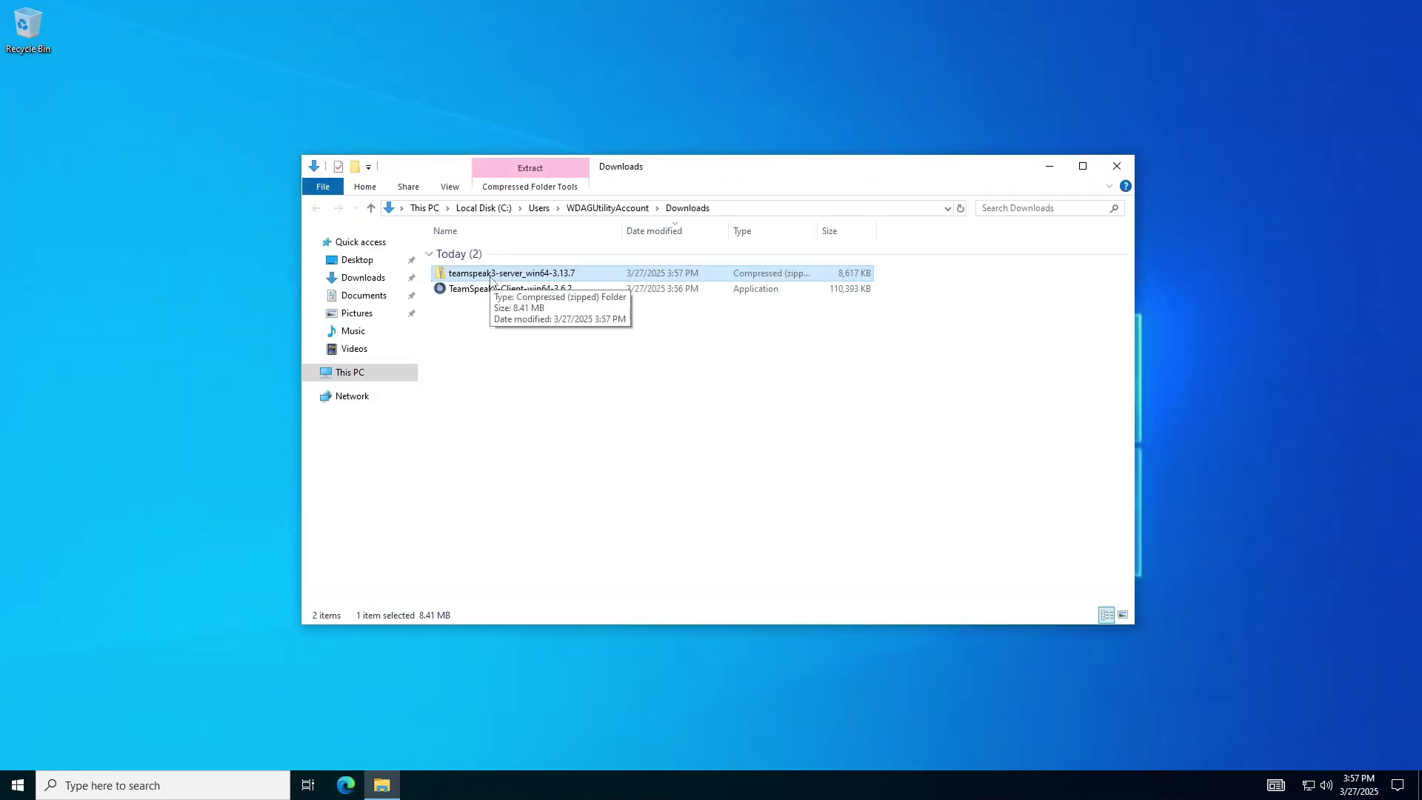
pyautogui.doubleClick(487, 274)
pyautogui.moveTo(521, 256); pyautogui.dragTo(23, 100)
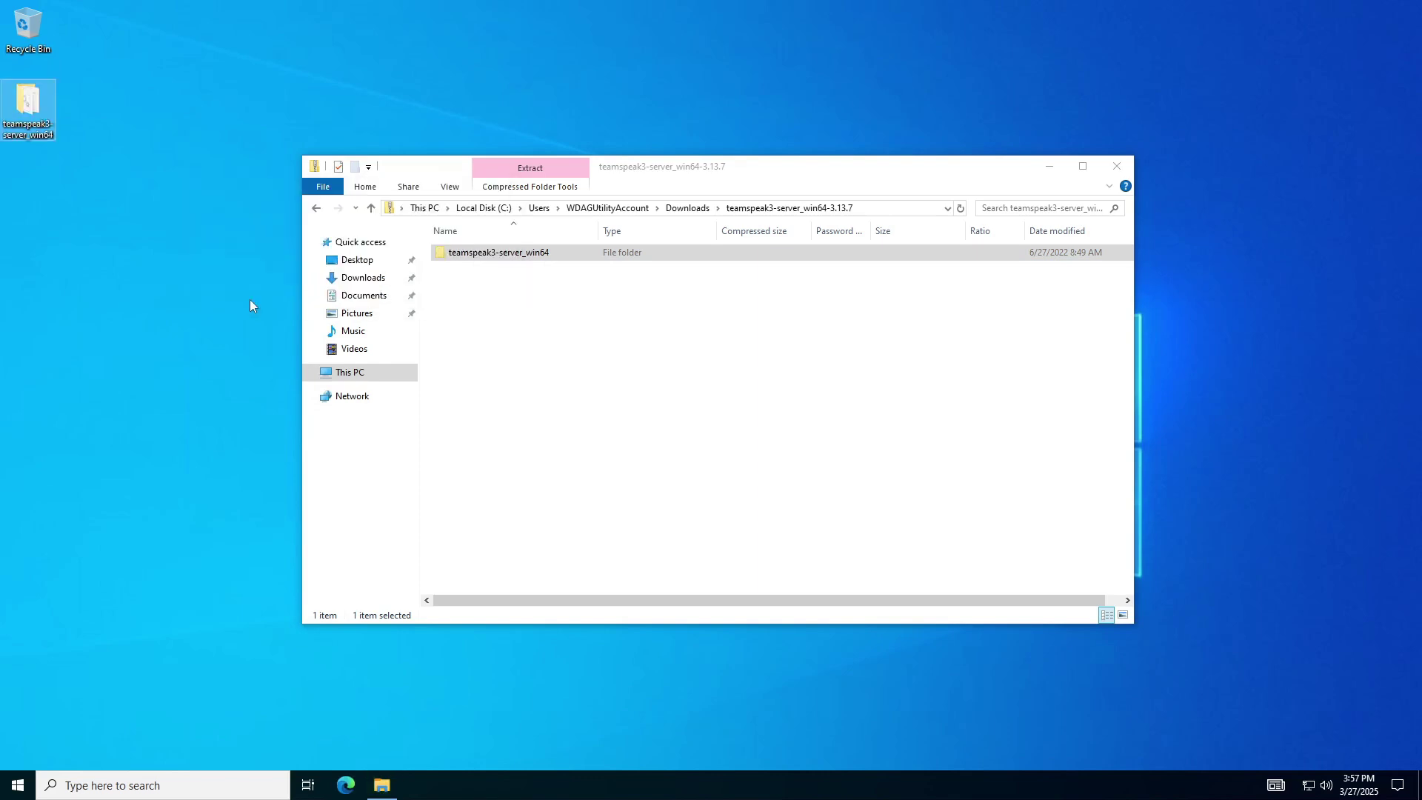
# - Install the TeamSpeak 3 client from the Downloads folder and run it on finishing setup
pyautogui.click(680, 209)
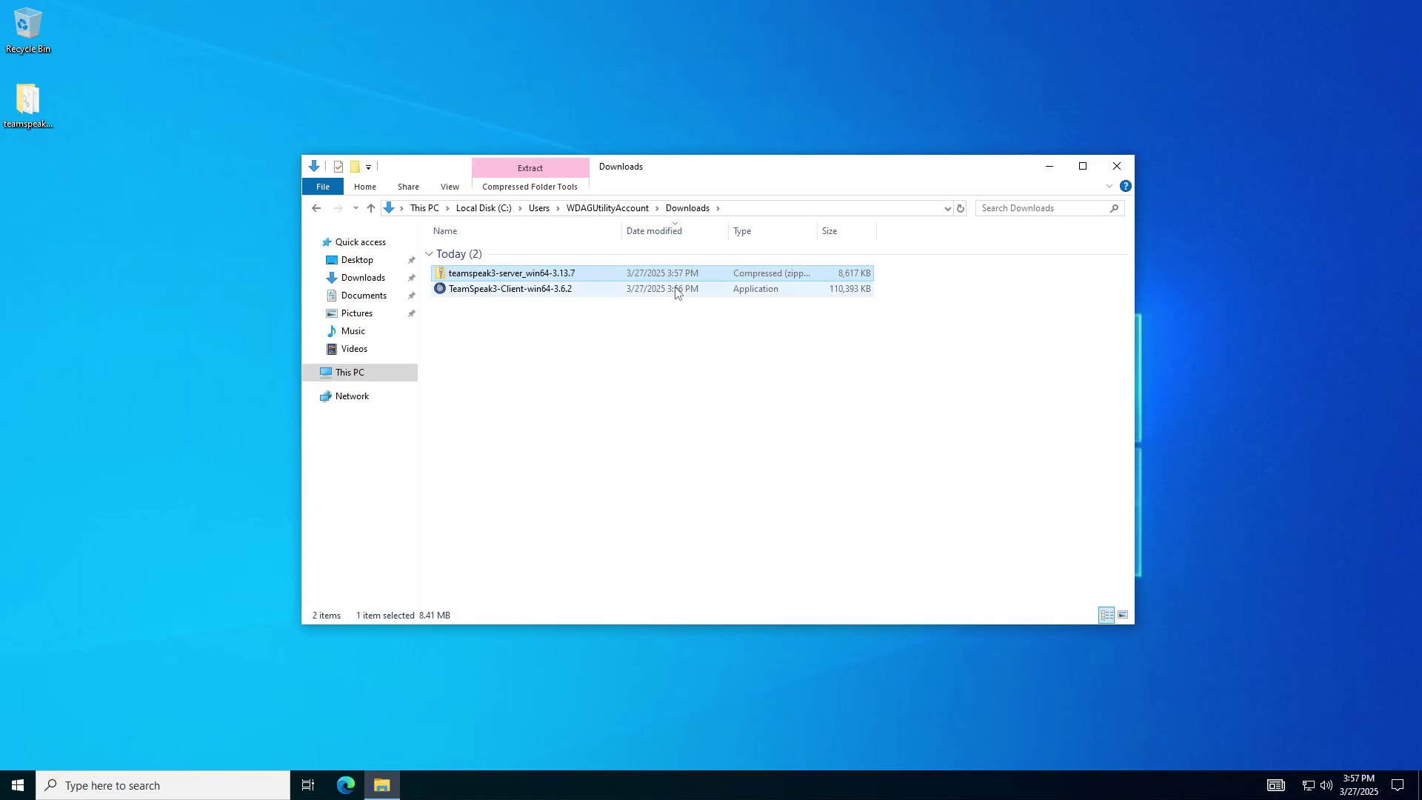
pyautogui.doubleClick(603, 292)
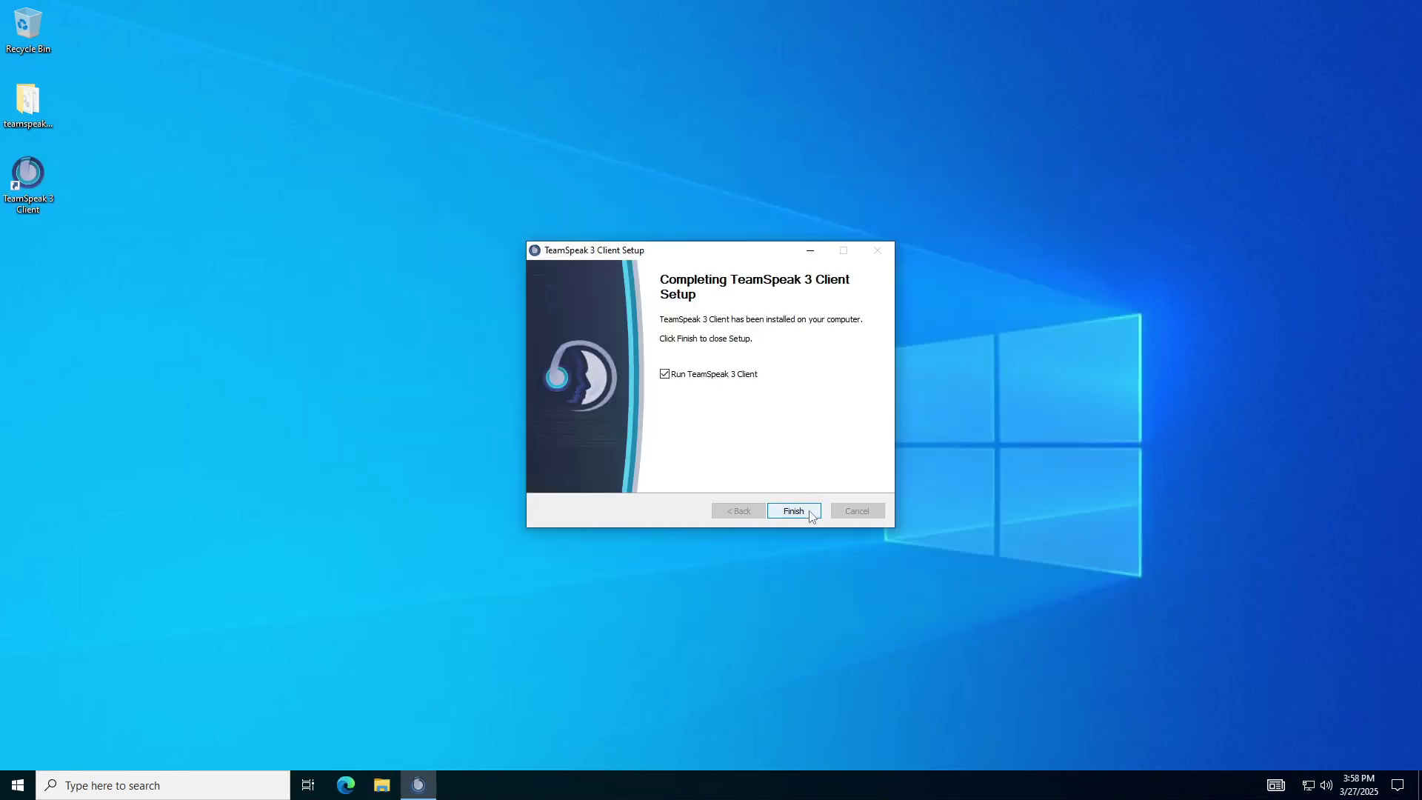
pyautogui.click(810, 512)
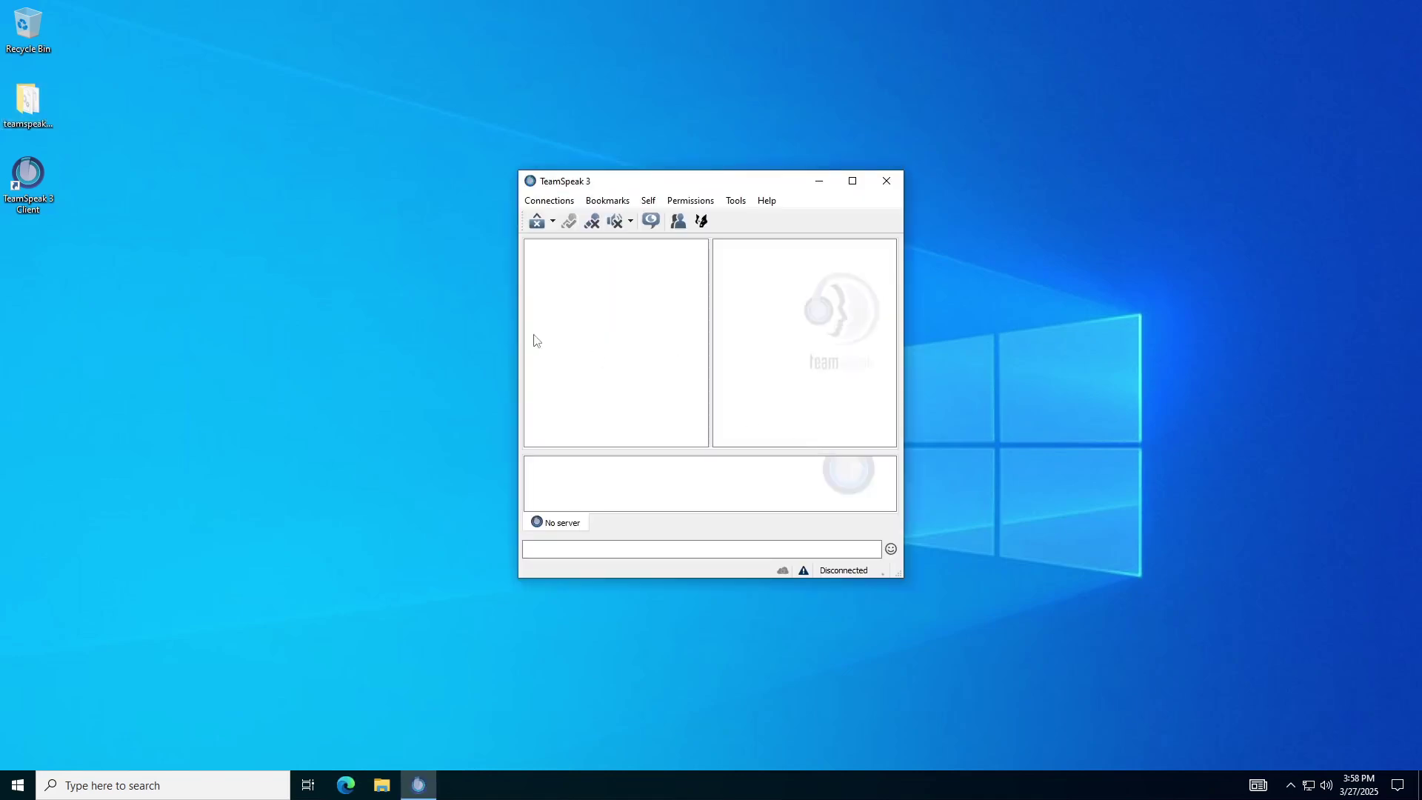
# - Complete the client's first-run dialogs by accepting the license agreement and continuing without logging in to a myTeamSpeak account
pyautogui.moveTo(970, 156); pyautogui.dragTo(998, 660)
pyautogui.click(861, 628)
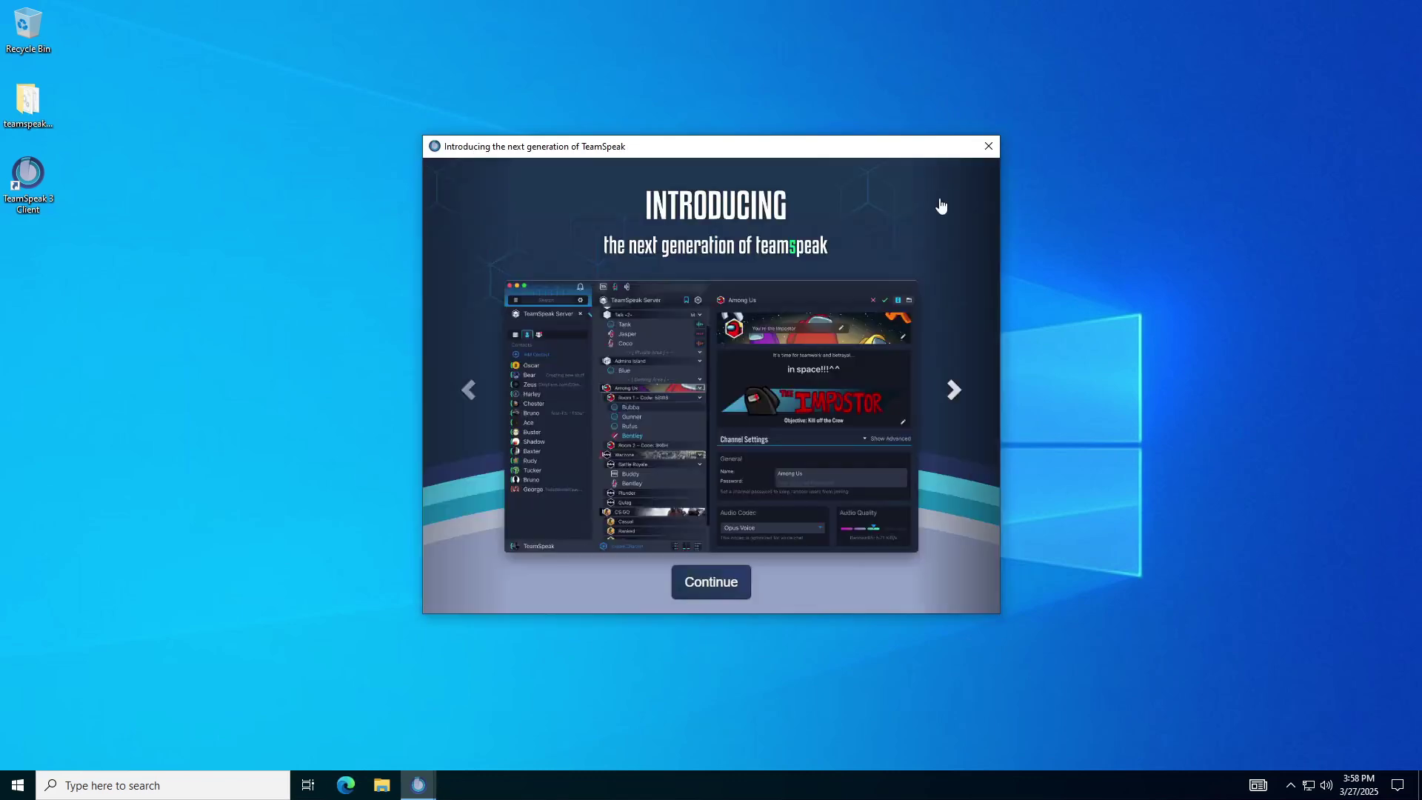
pyautogui.click(989, 146)
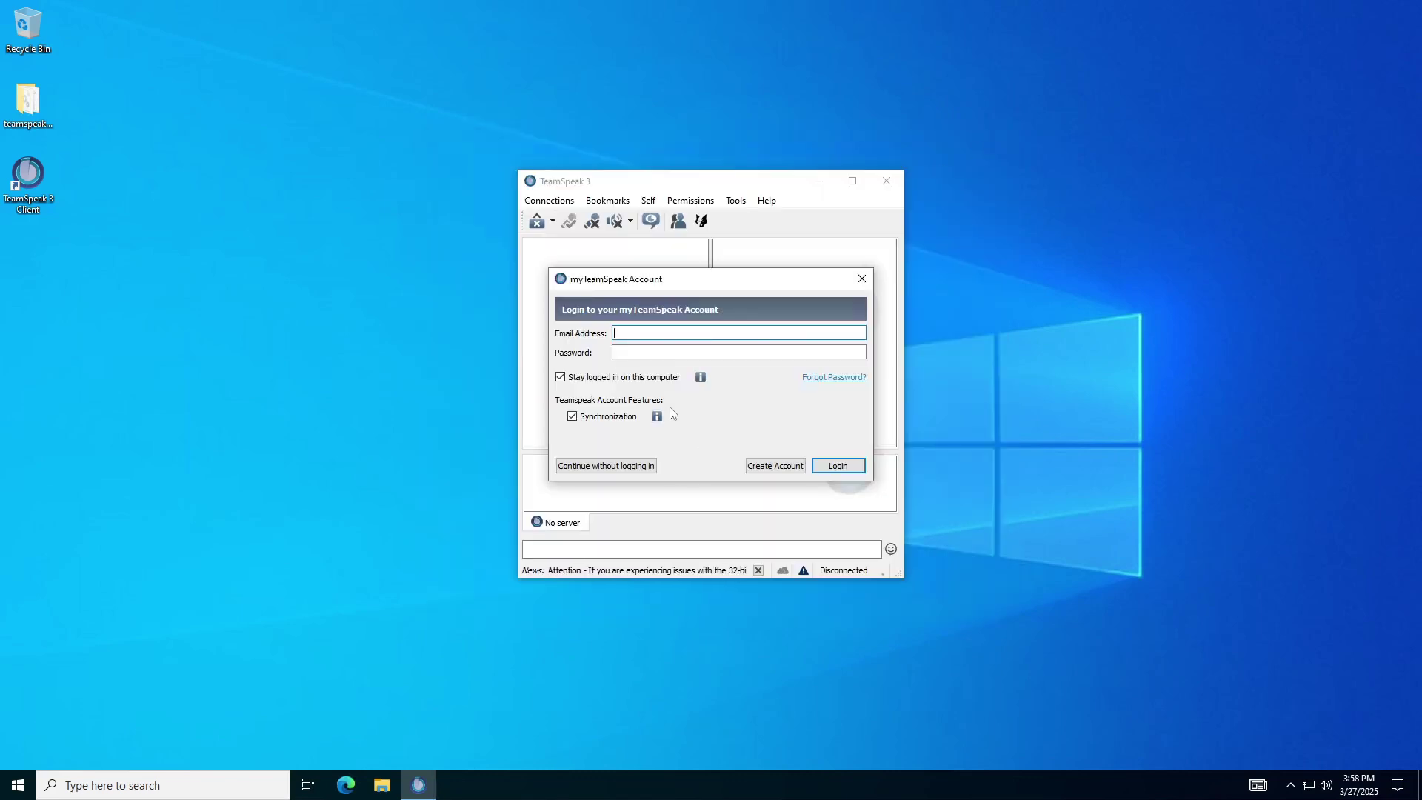
pyautogui.click(606, 465)
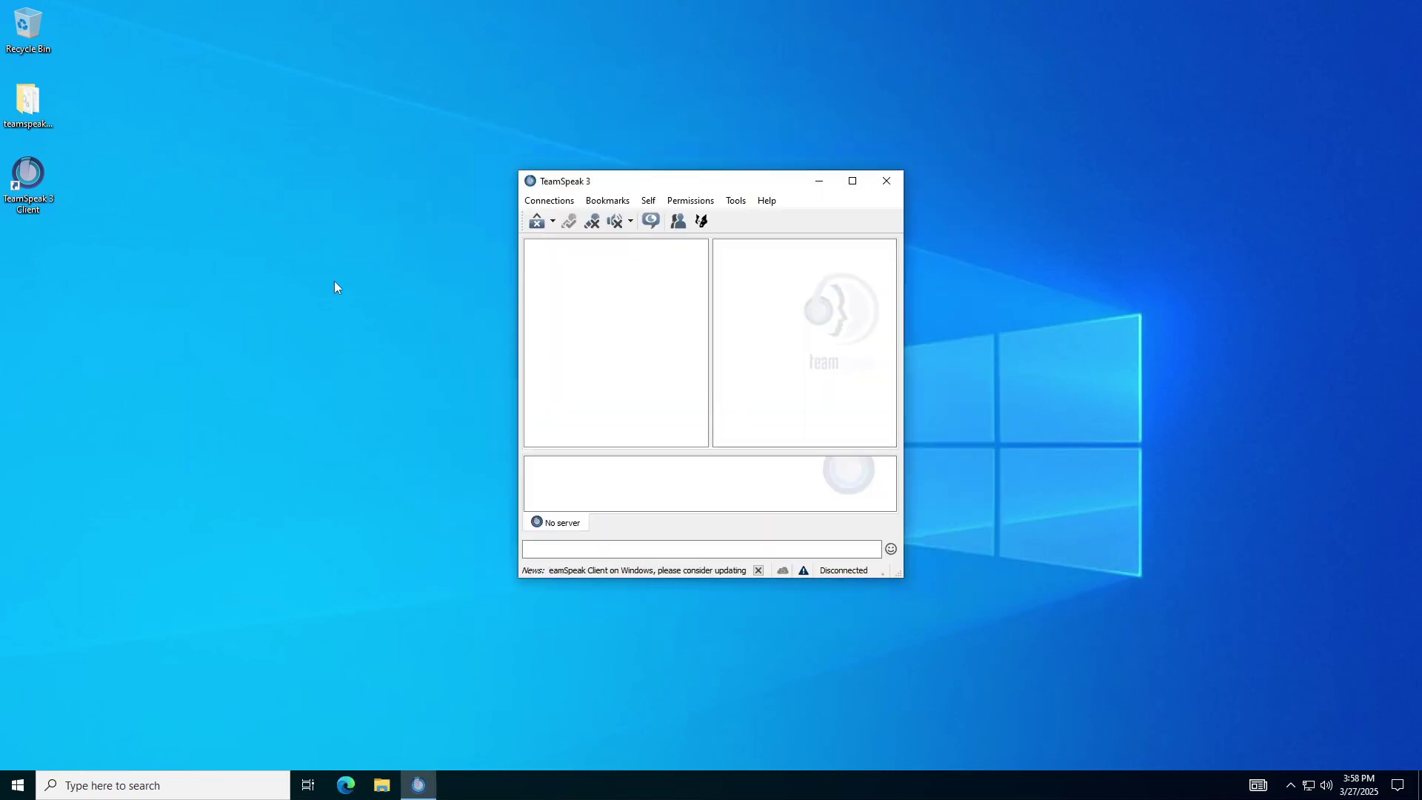
# - Start ts3server from the desktop server folder, accepting its license and allowing it through the firewall on private and public networks
pyautogui.doubleClick(31, 125)
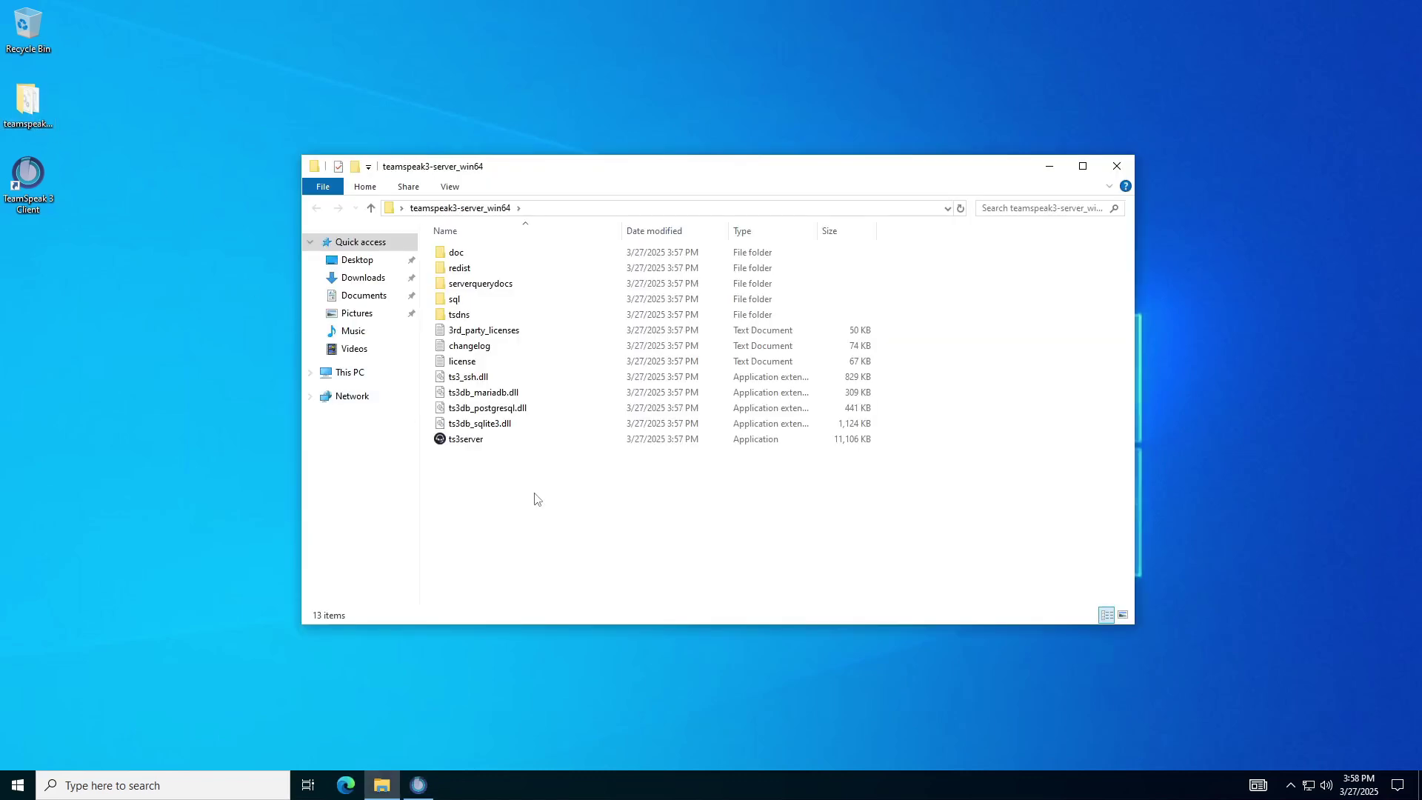
pyautogui.doubleClick(570, 442)
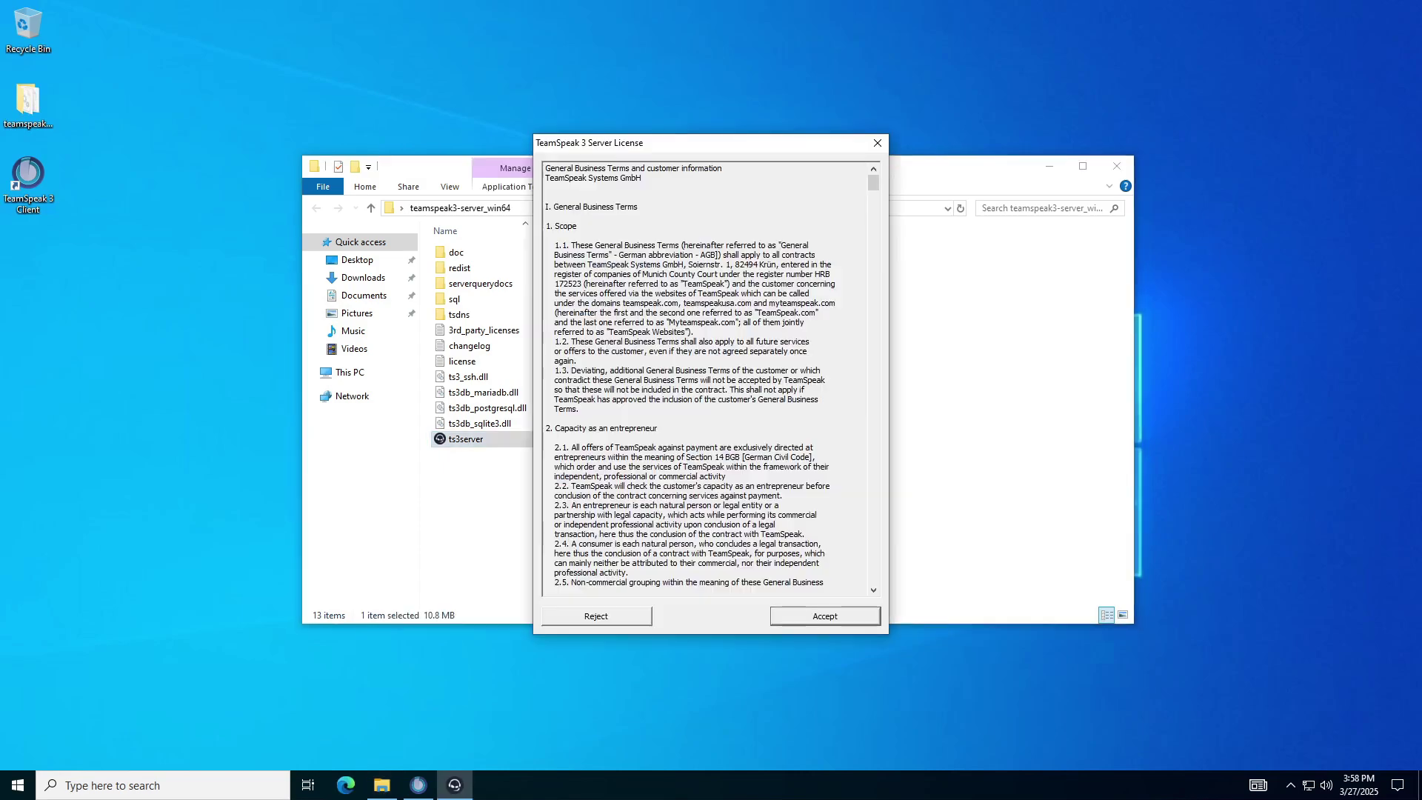
pyautogui.moveTo(873, 183); pyautogui.dragTo(872, 375)
pyautogui.click(825, 616)
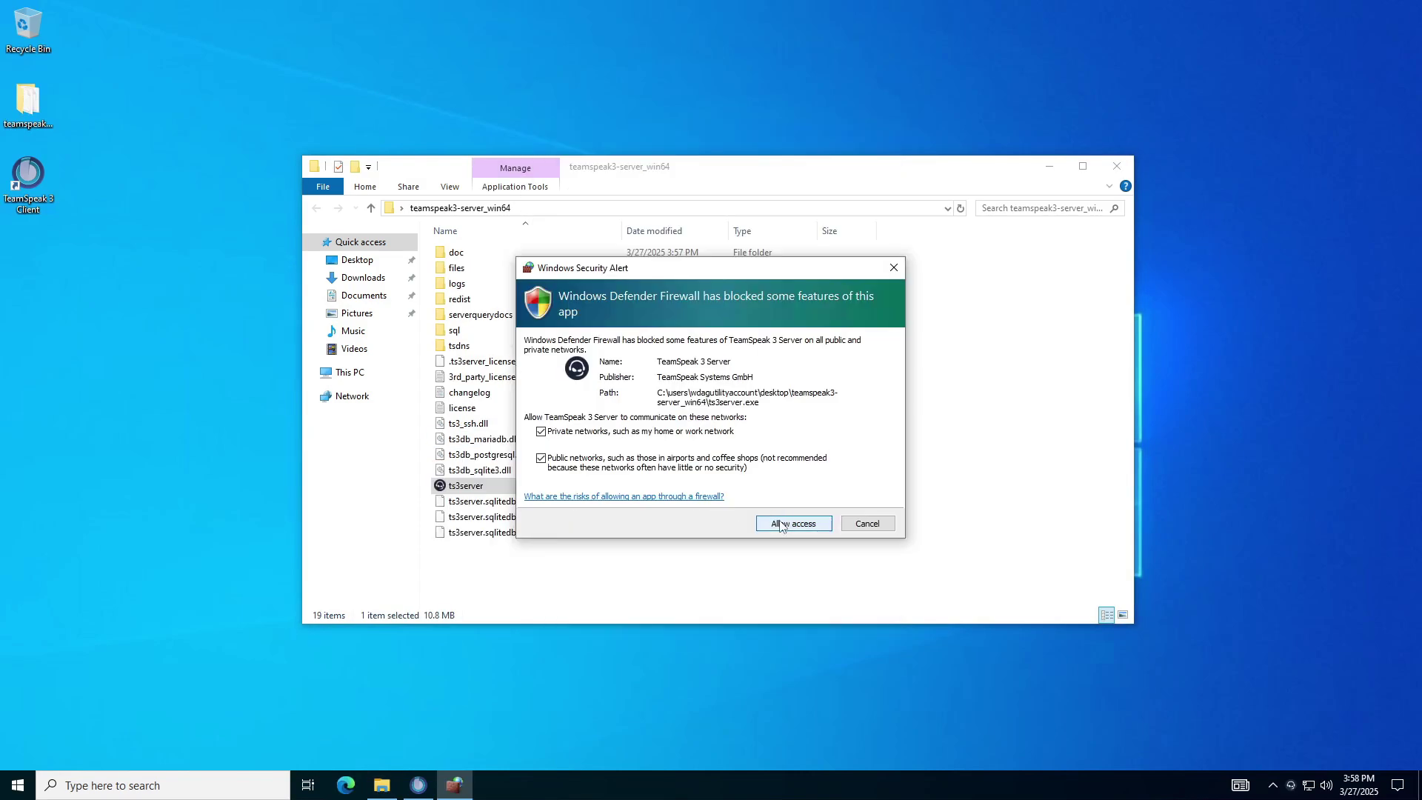
pyautogui.click(780, 523)
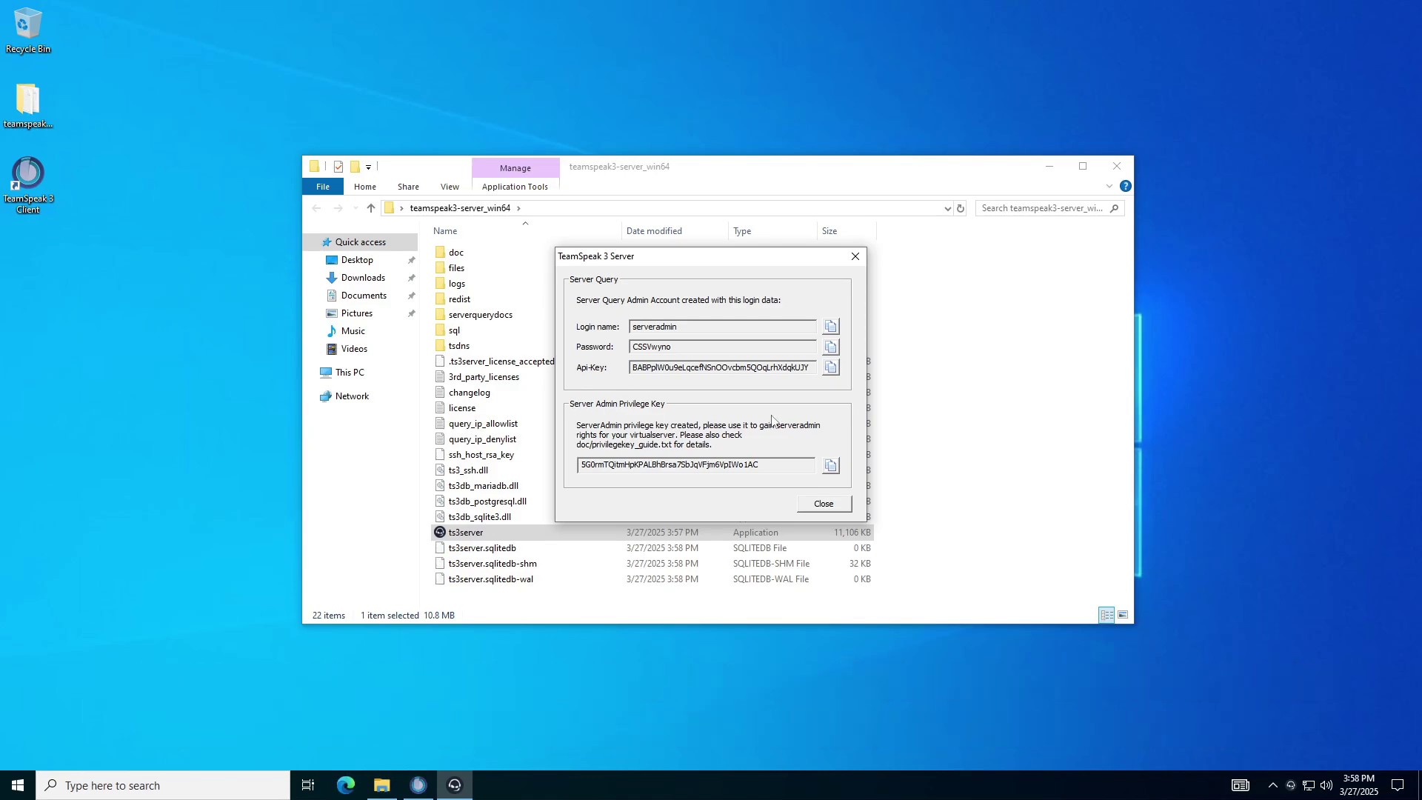
# - Capture a window screenshot of the server credentials and privilege key dialog, and close the dialog
pyautogui.press('super+shift+s')
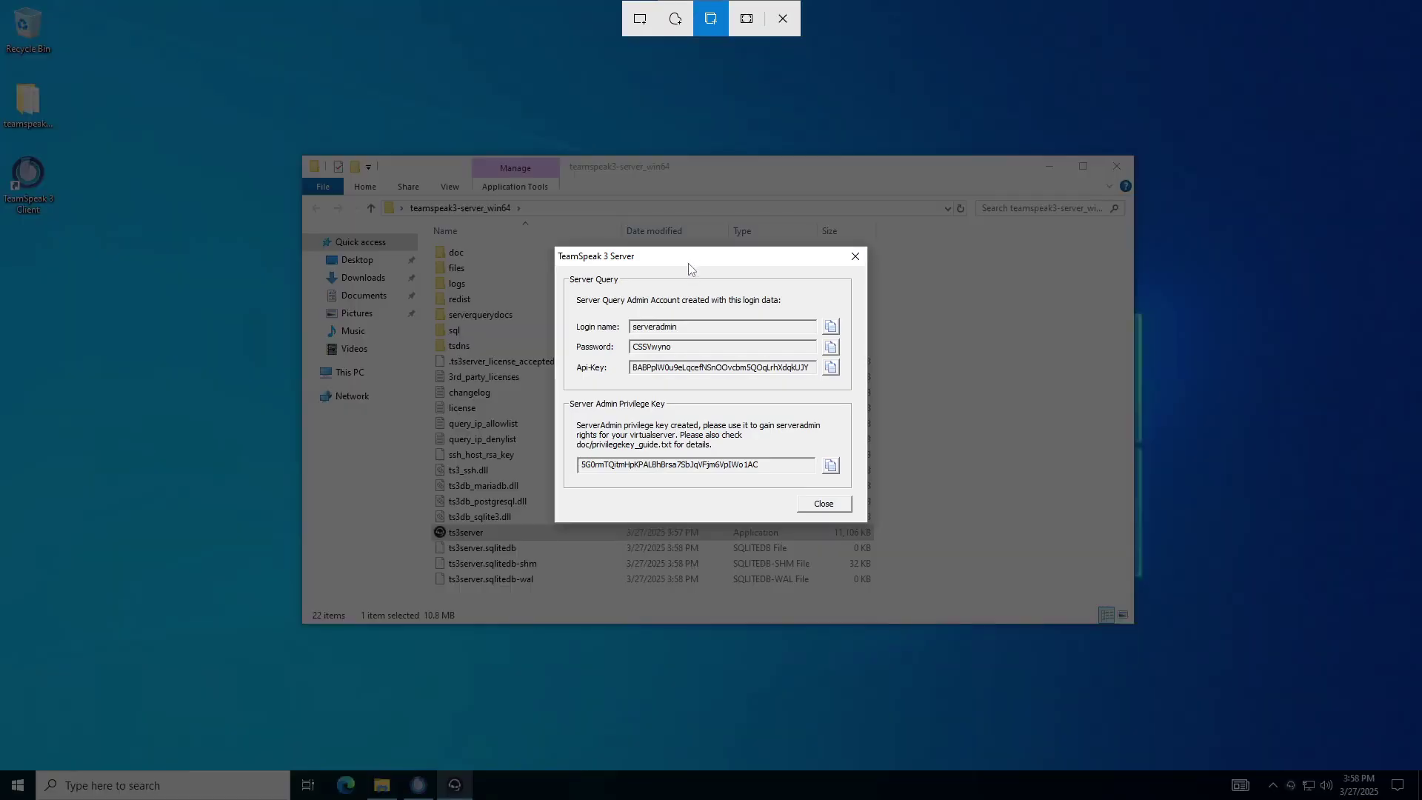
pyautogui.click(690, 267)
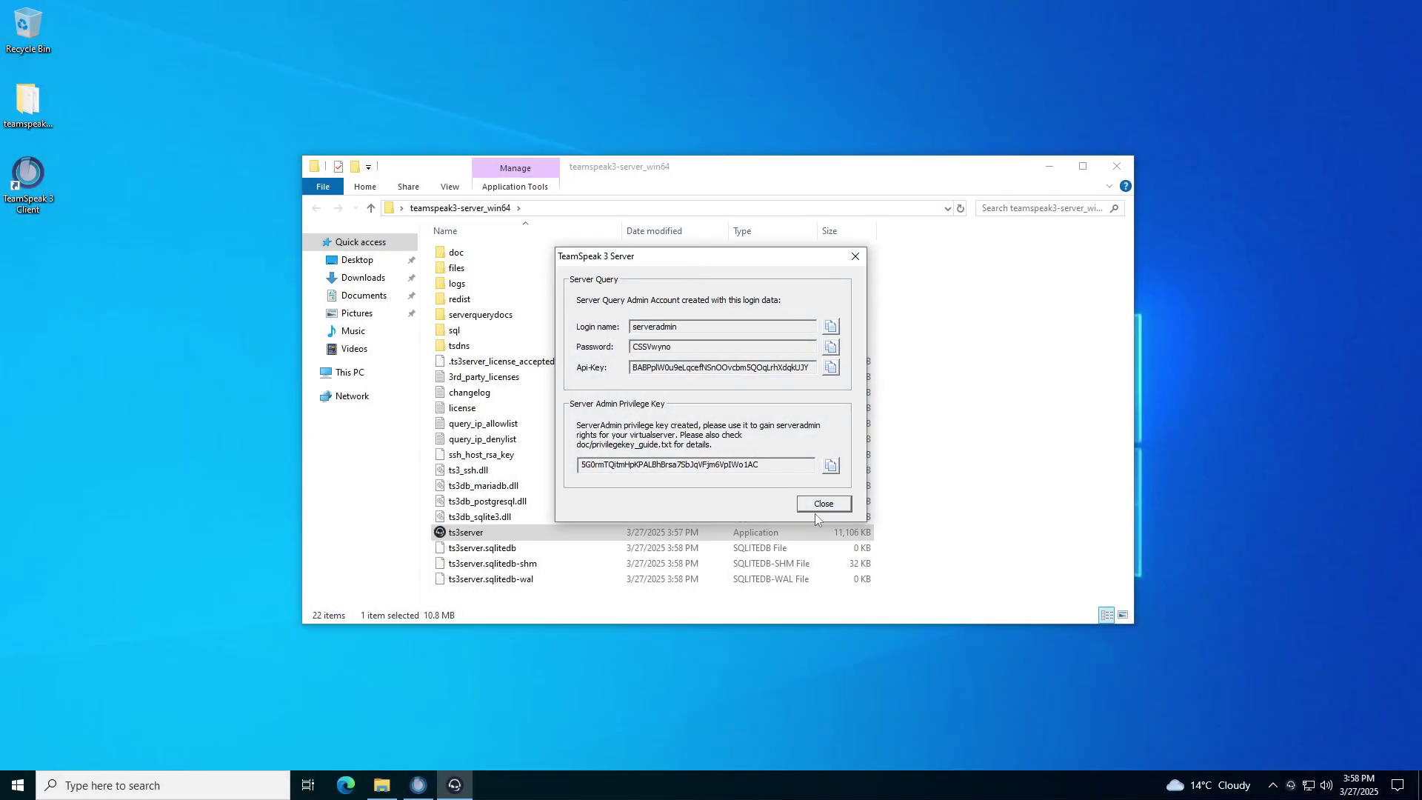
pyautogui.click(824, 504)
# - Look for the saved screenshot in the Pictures and Desktop folders and return to the teamspeak3-server_win64 folder
pyautogui.click(378, 311)
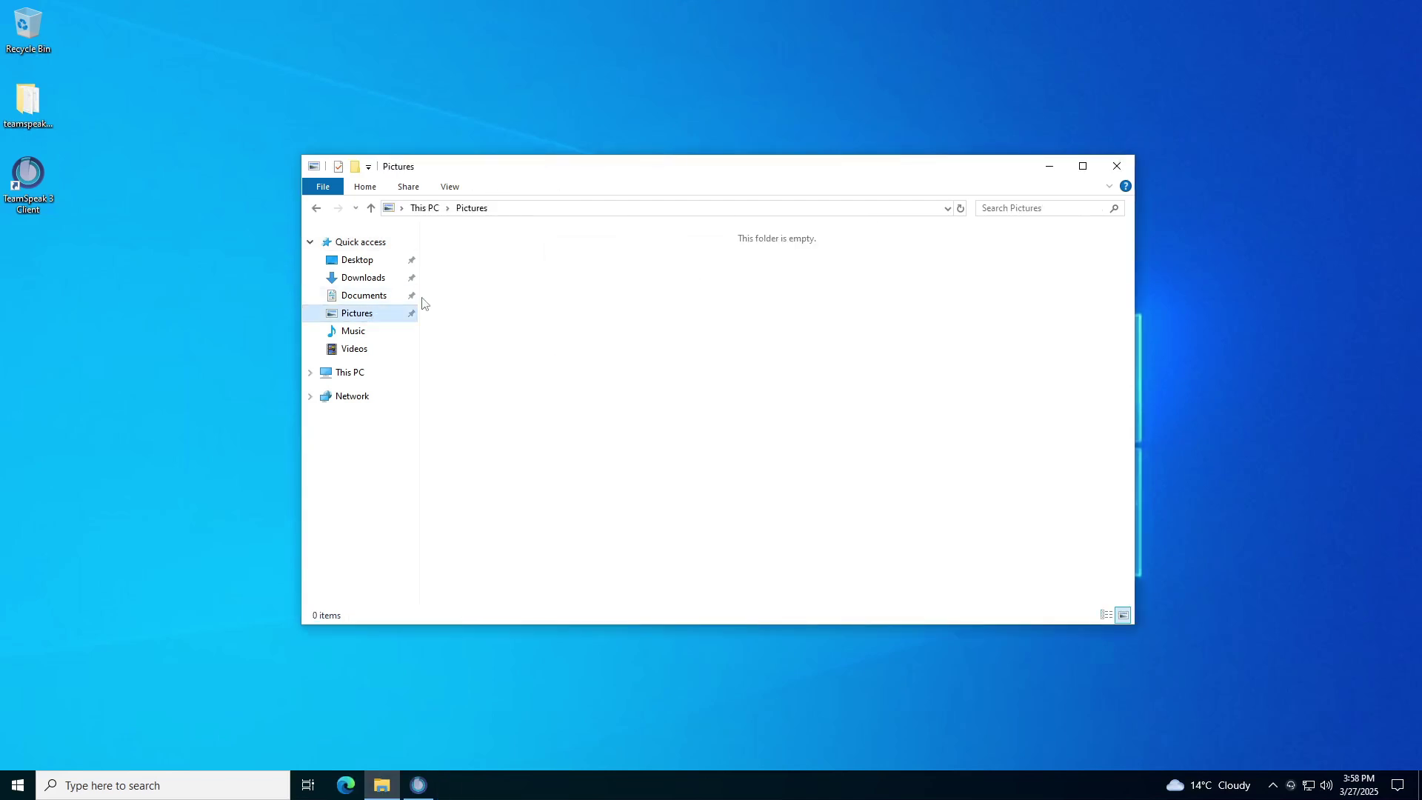
pyautogui.click(413, 263)
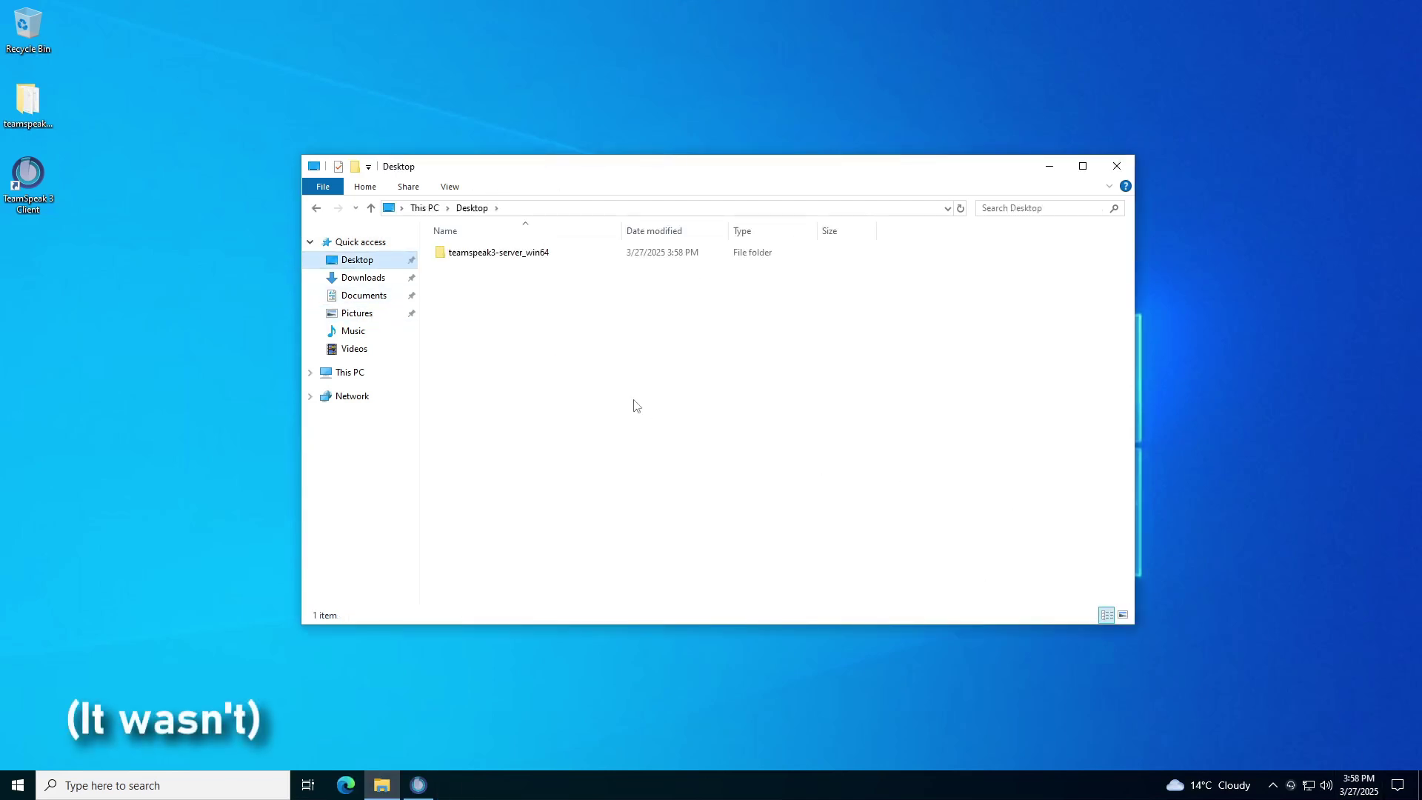
pyautogui.doubleClick(477, 252)
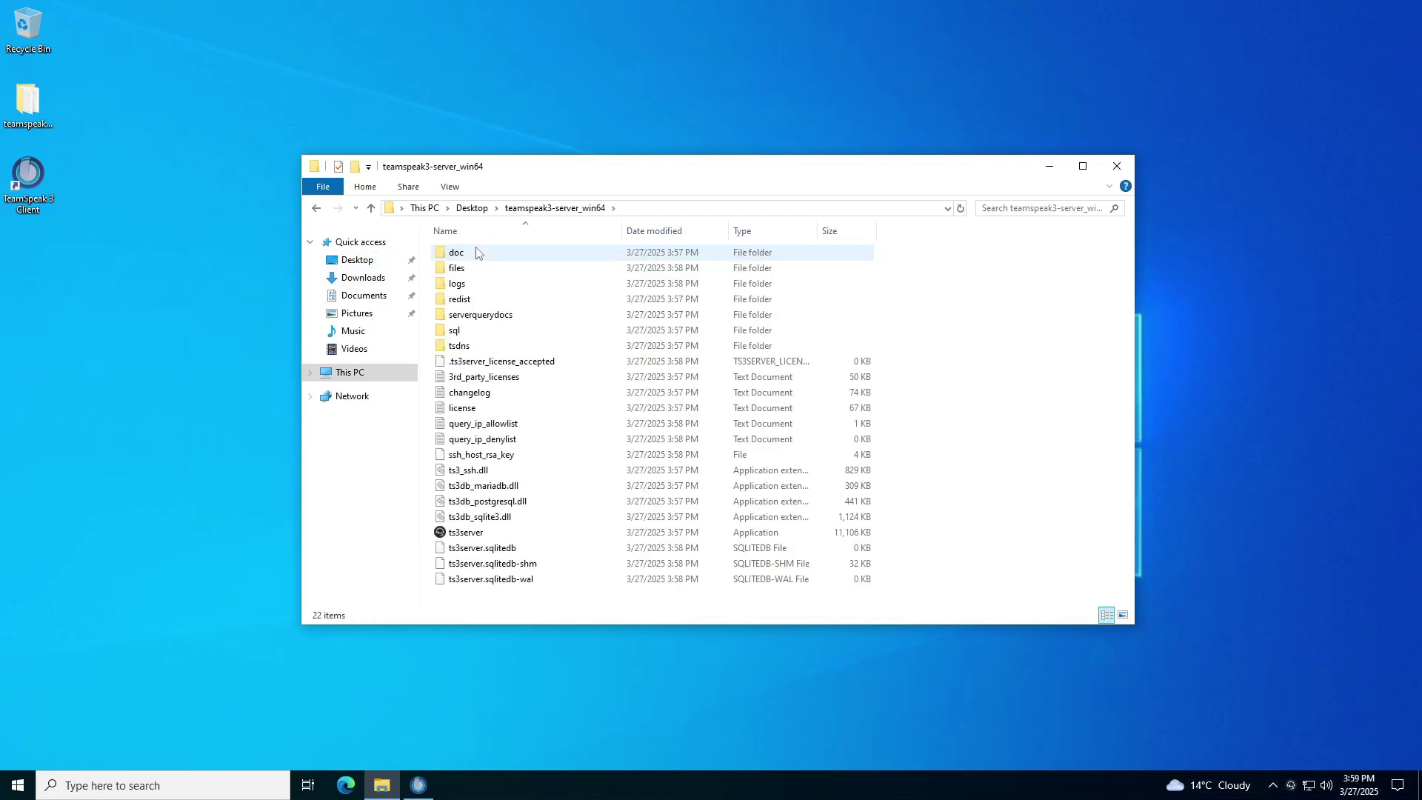
# - Paste the credentials screenshot into Paint and shrink the canvas to fit it, about 422 × 372 px
pyautogui.press('super')
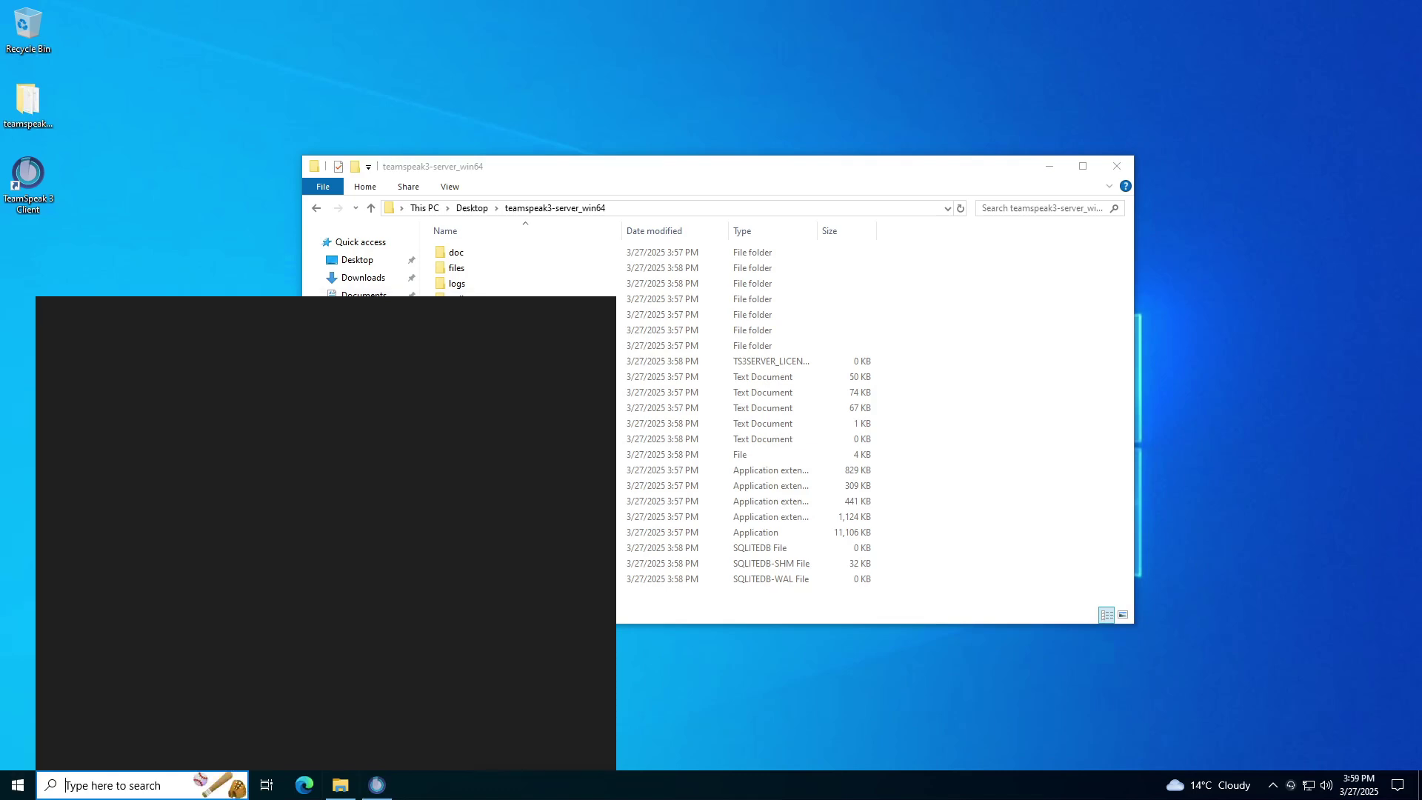
pyautogui.write('paint')
pyautogui.press('Return')
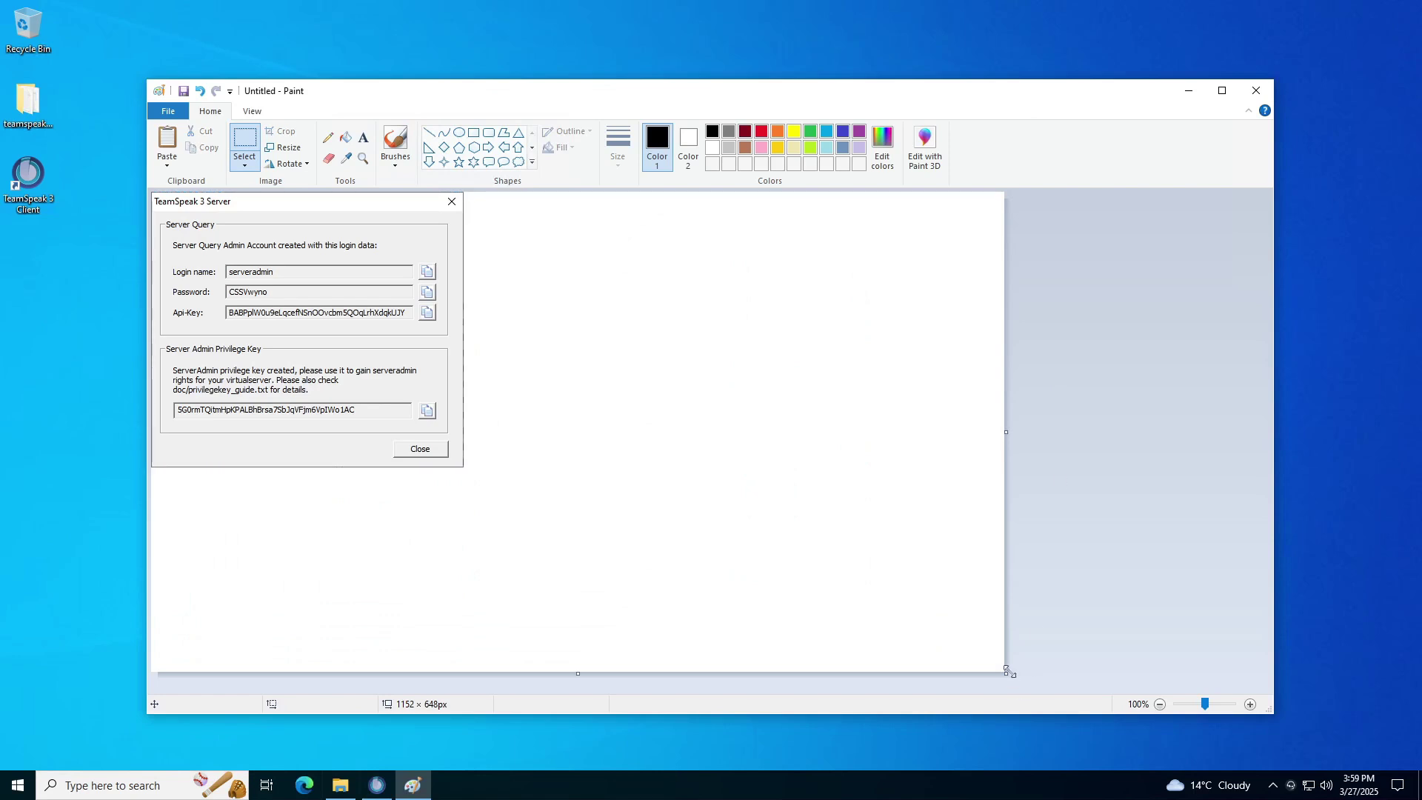
pyautogui.moveTo(1008, 671); pyautogui.dragTo(465, 469)
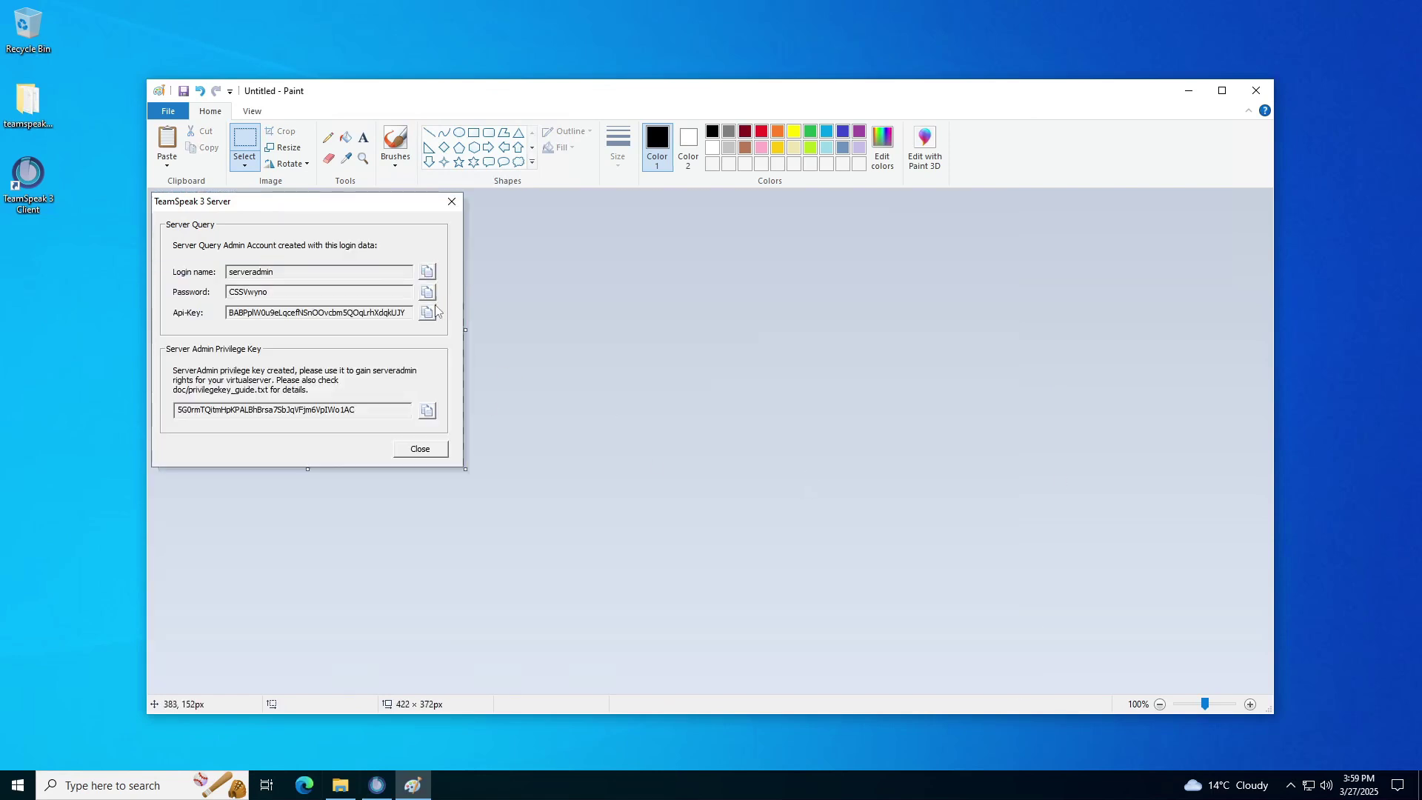
# - Save the image to the Desktop as a PNG named Untitled, and close Paint and the server folder window
pyautogui.hotkey('ctrl', 's')
pyautogui.click(564, 321)
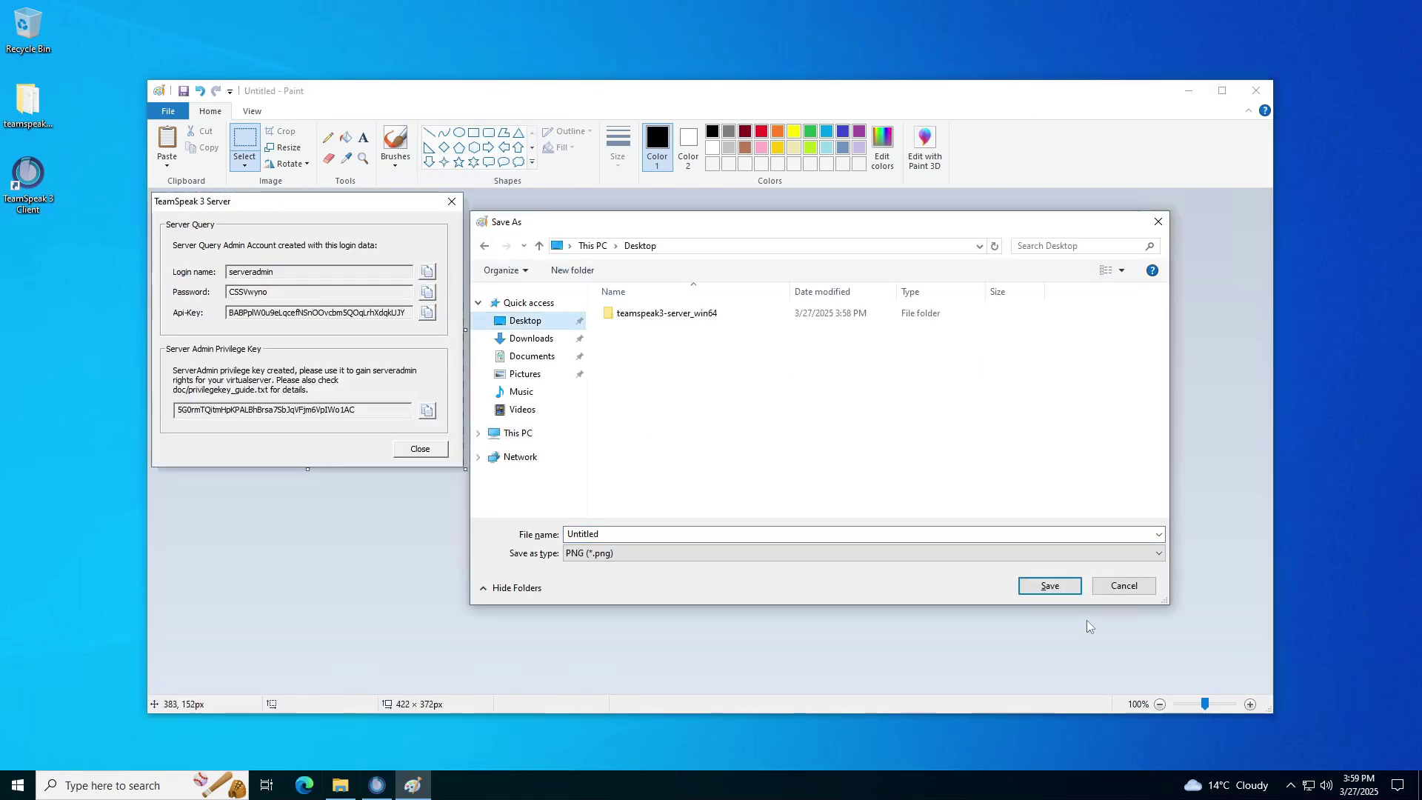
pyautogui.click(1050, 586)
pyautogui.click(1253, 90)
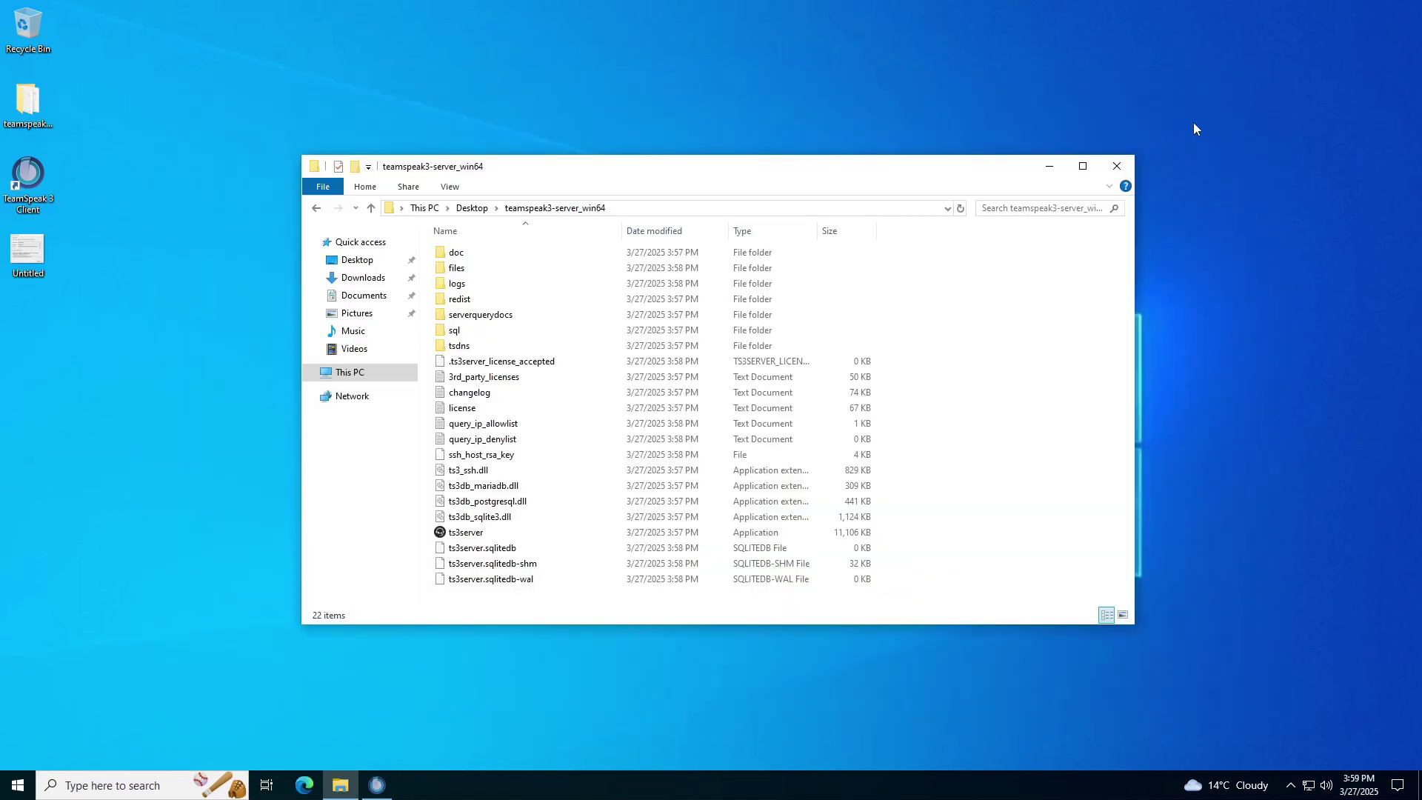
pyautogui.click(1131, 161)
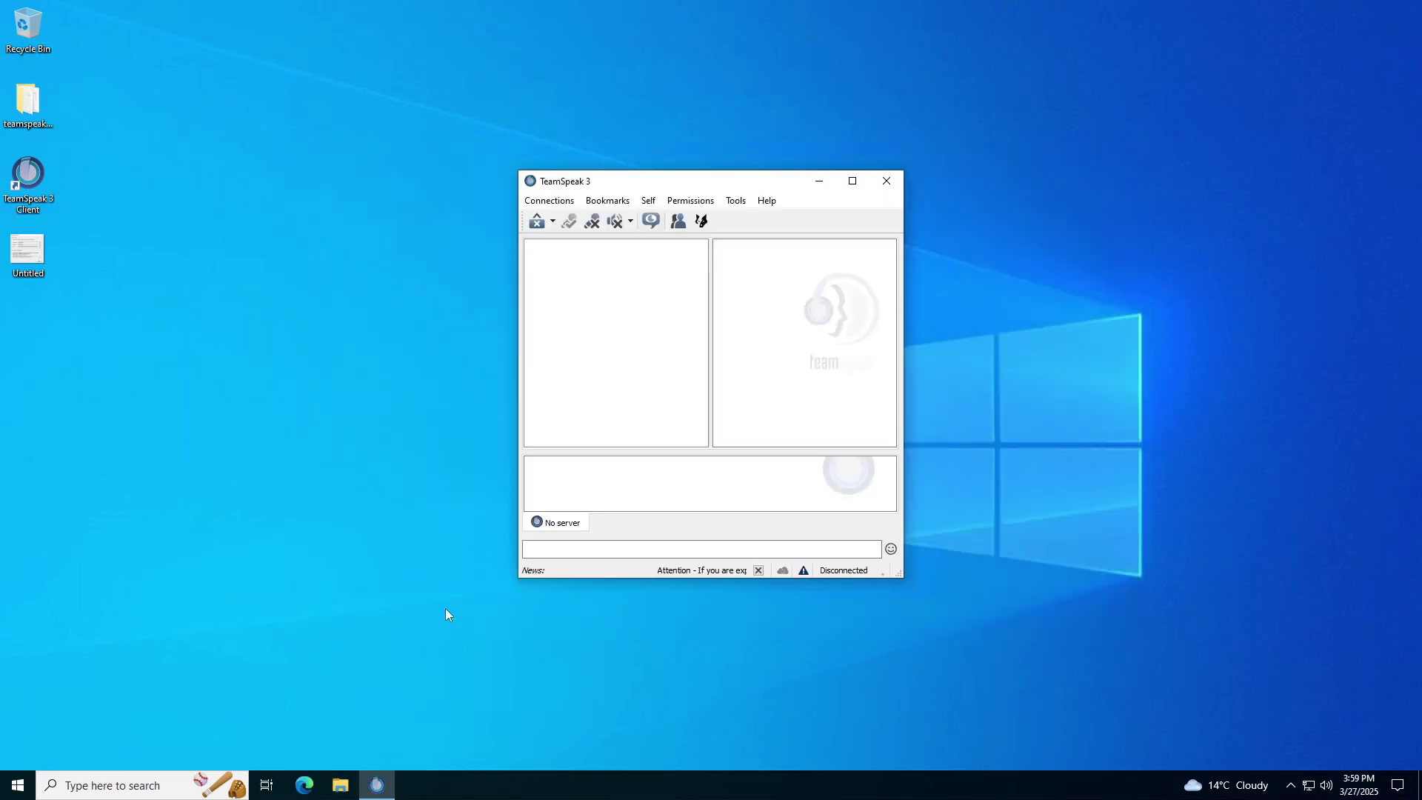
# - Run ipconfig in Command Prompt and locate the computer's IPv4 address
pyautogui.press('super+s')
pyautogui.write('cmd')
pyautogui.press('Return')
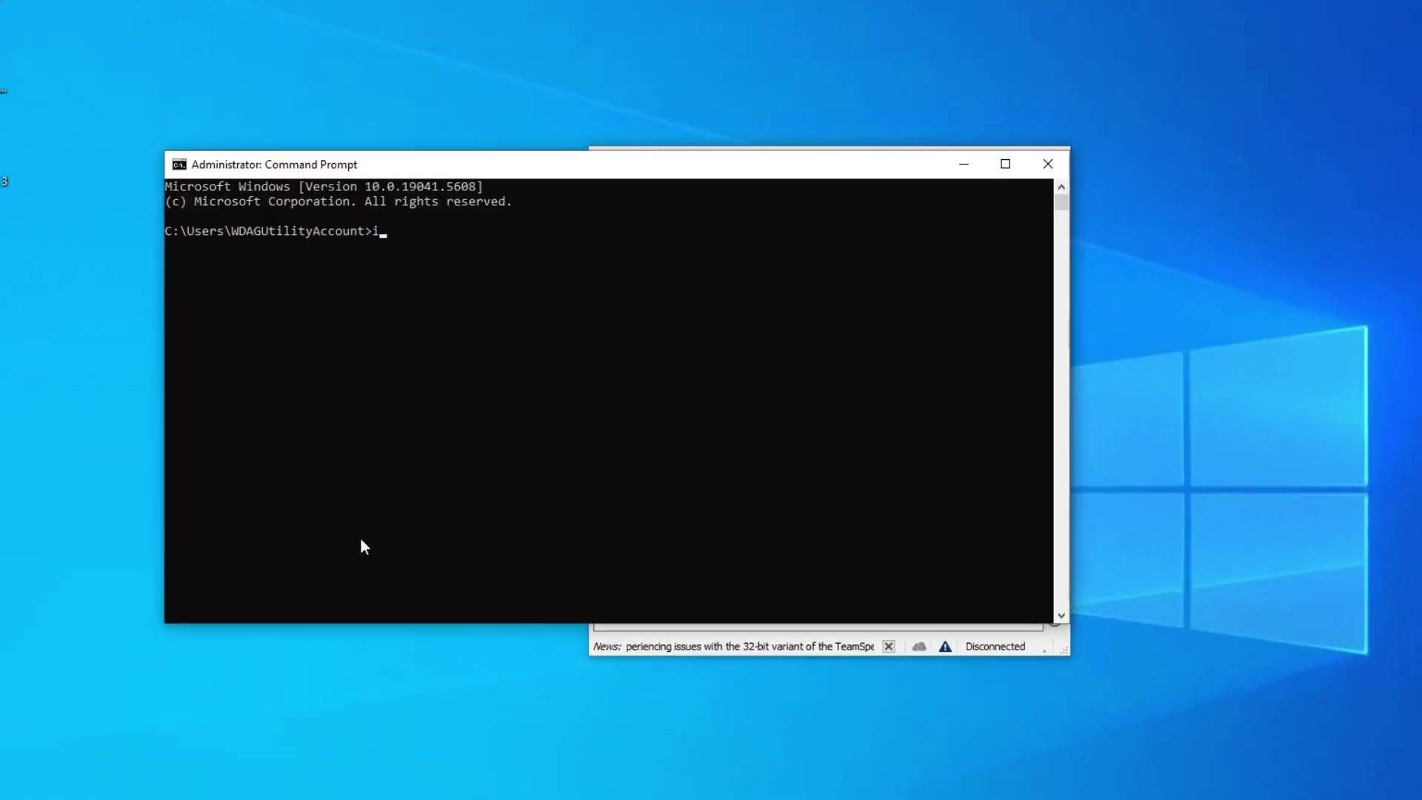
pyautogui.write('ipconfig')
pyautogui.press('Return')
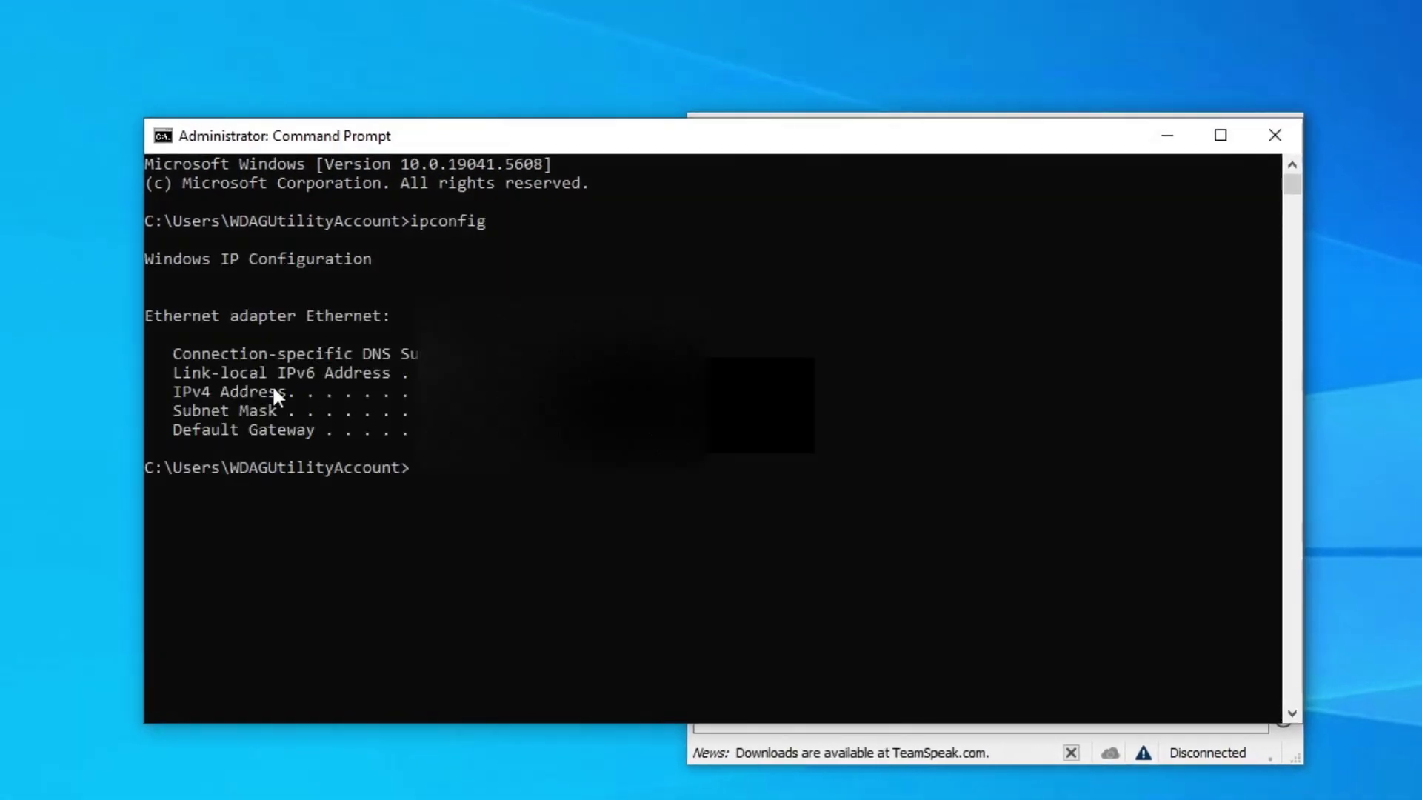
pyautogui.moveTo(173, 397); pyautogui.dragTo(284, 393)
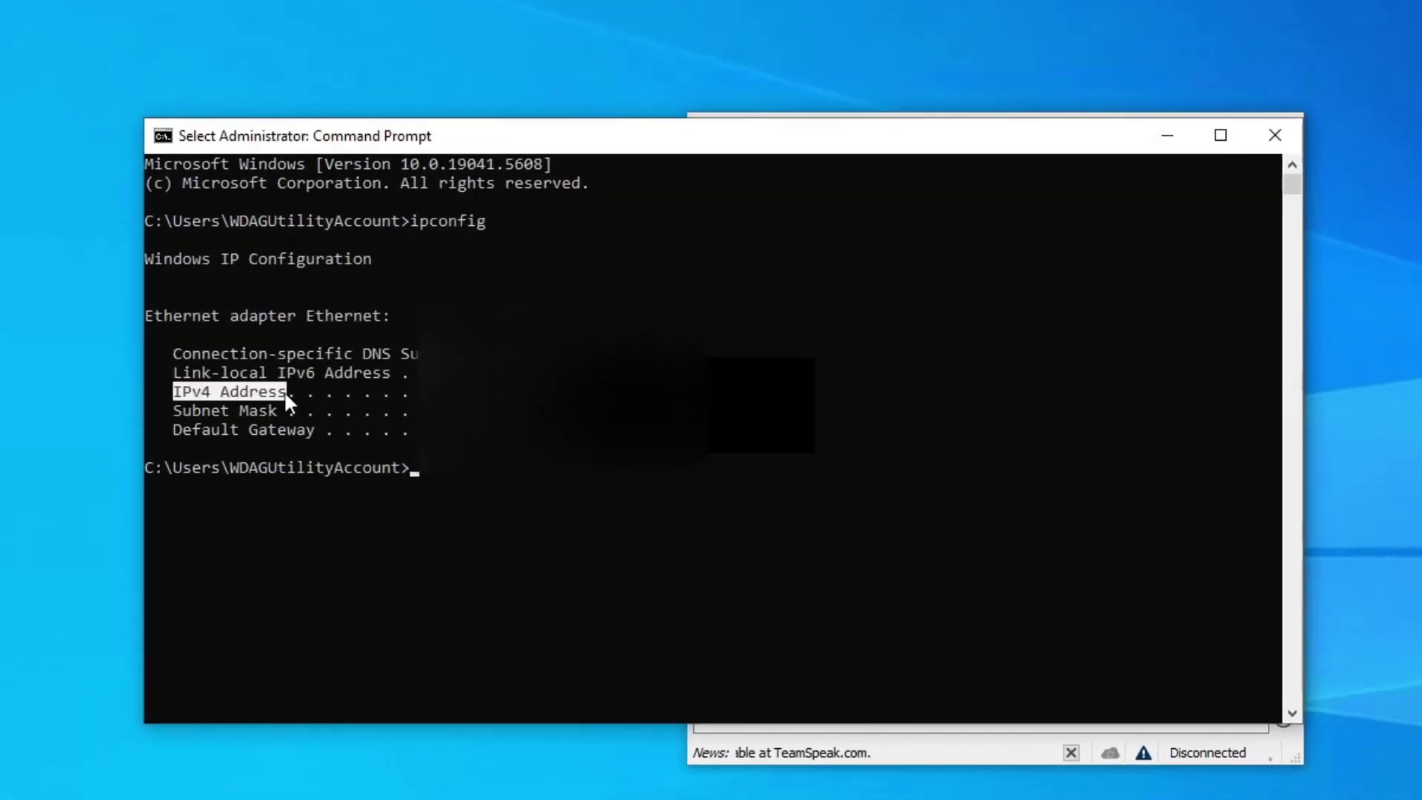
pyautogui.click(283, 389)
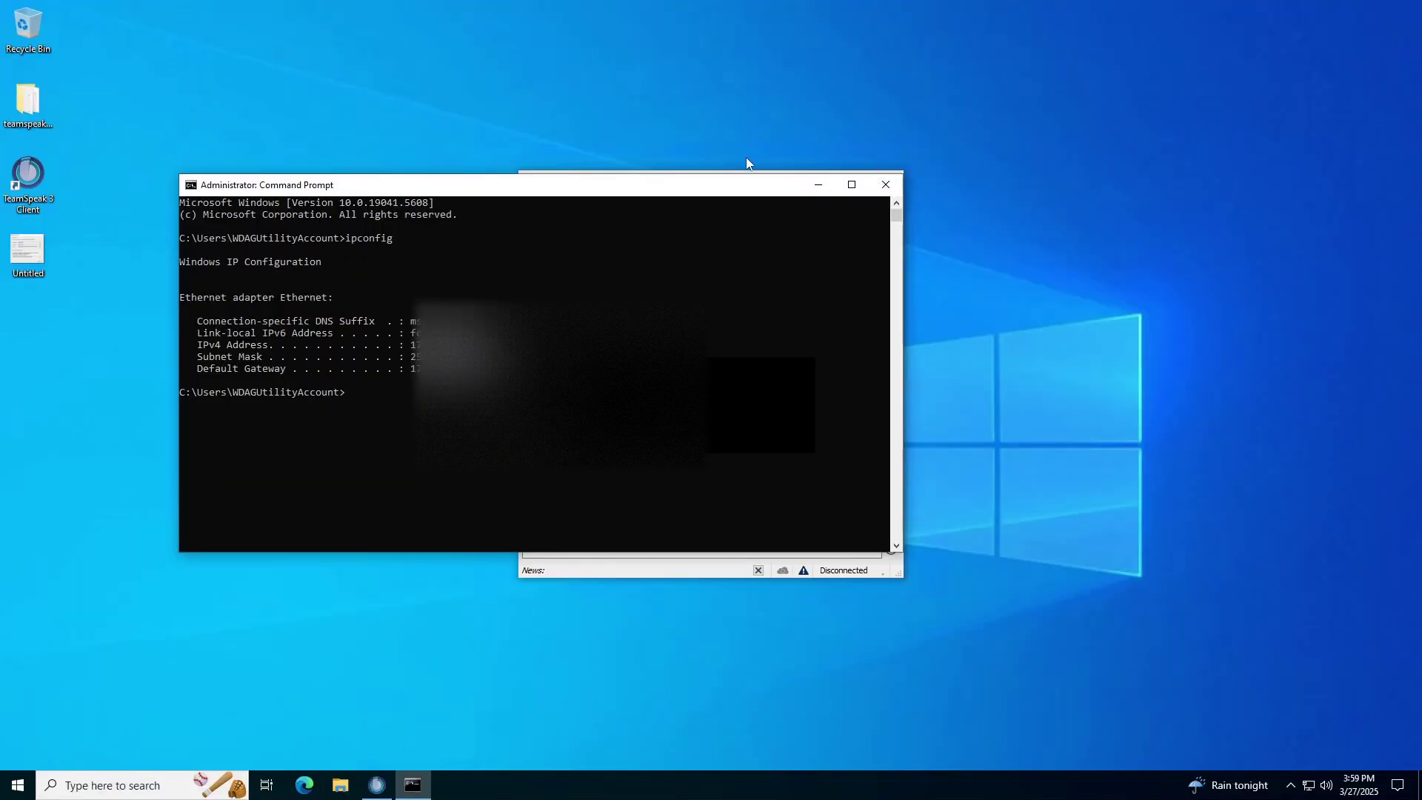
pyautogui.moveTo(1036, 115); pyautogui.dragTo(1011, 11)
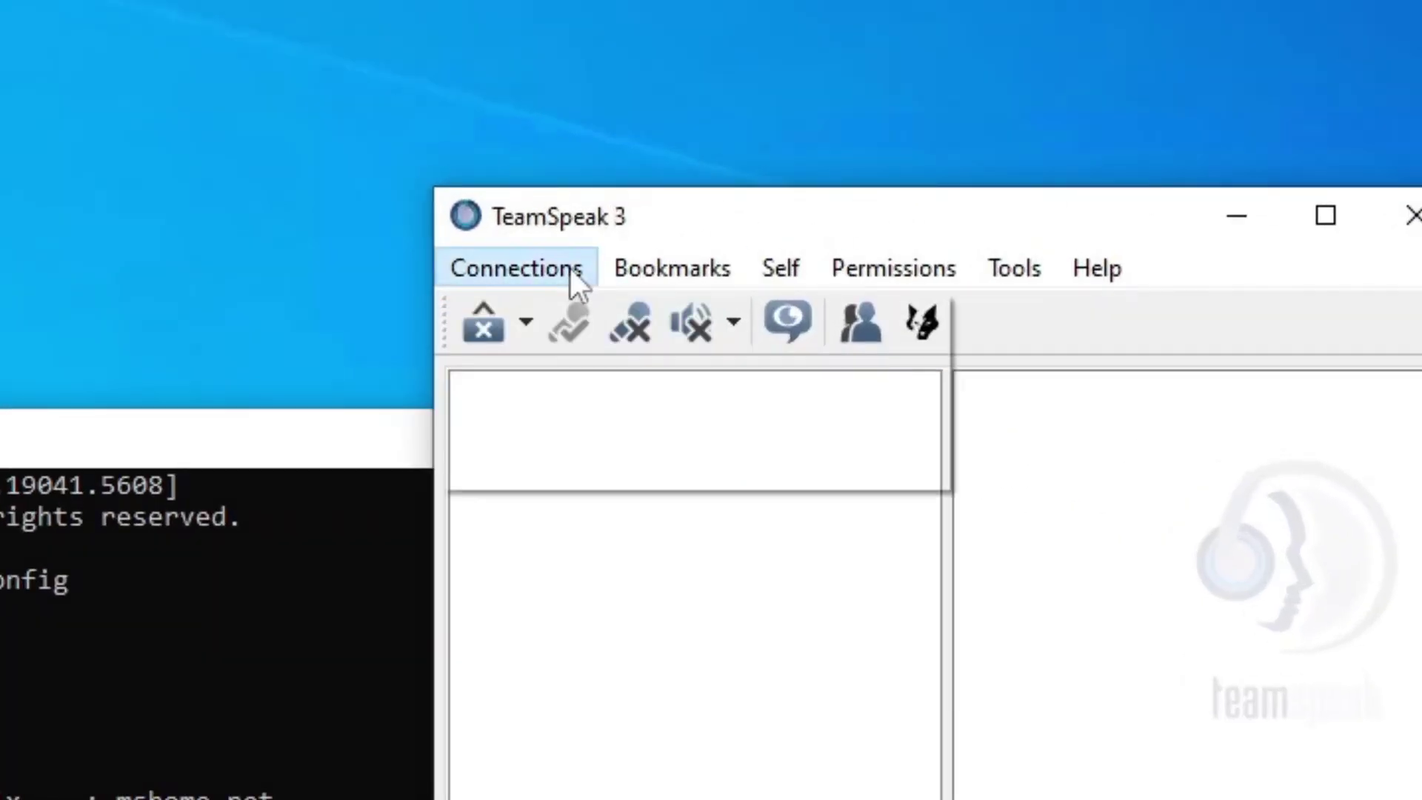
pyautogui.click(563, 256)
pyautogui.moveTo(649, 268)
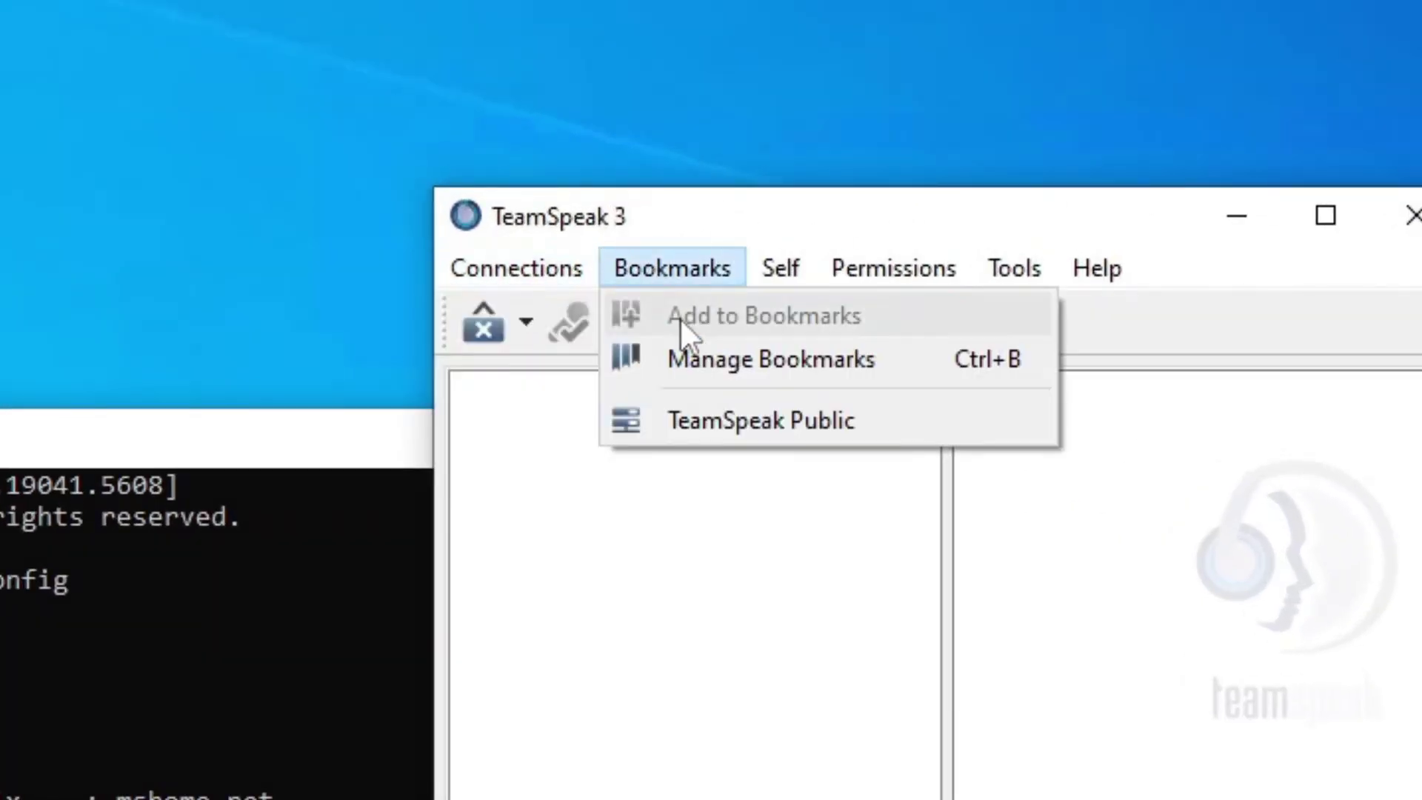
pyautogui.click(686, 348)
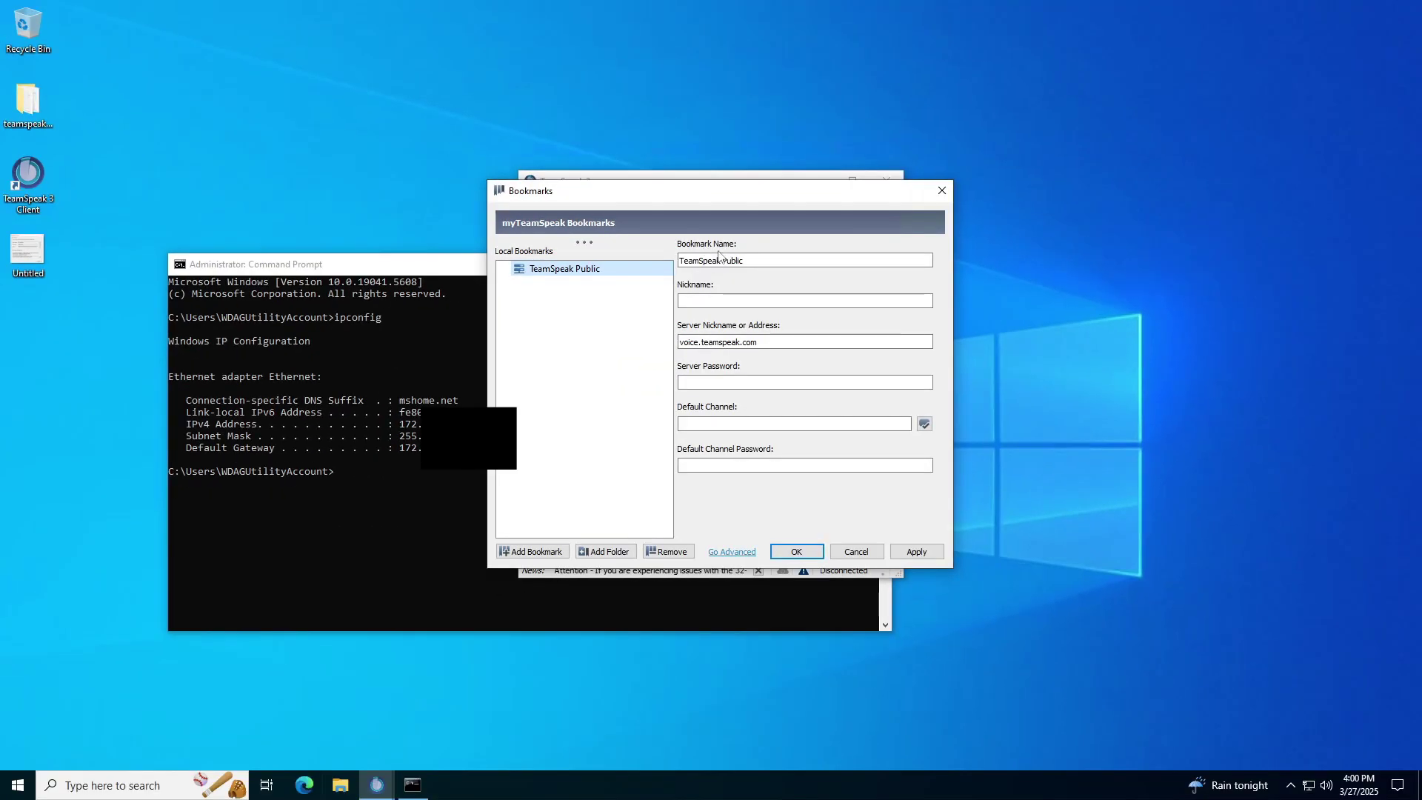
pyautogui.moveTo(744, 260); pyautogui.dragTo(676, 276)
pyautogui.click(533, 551)
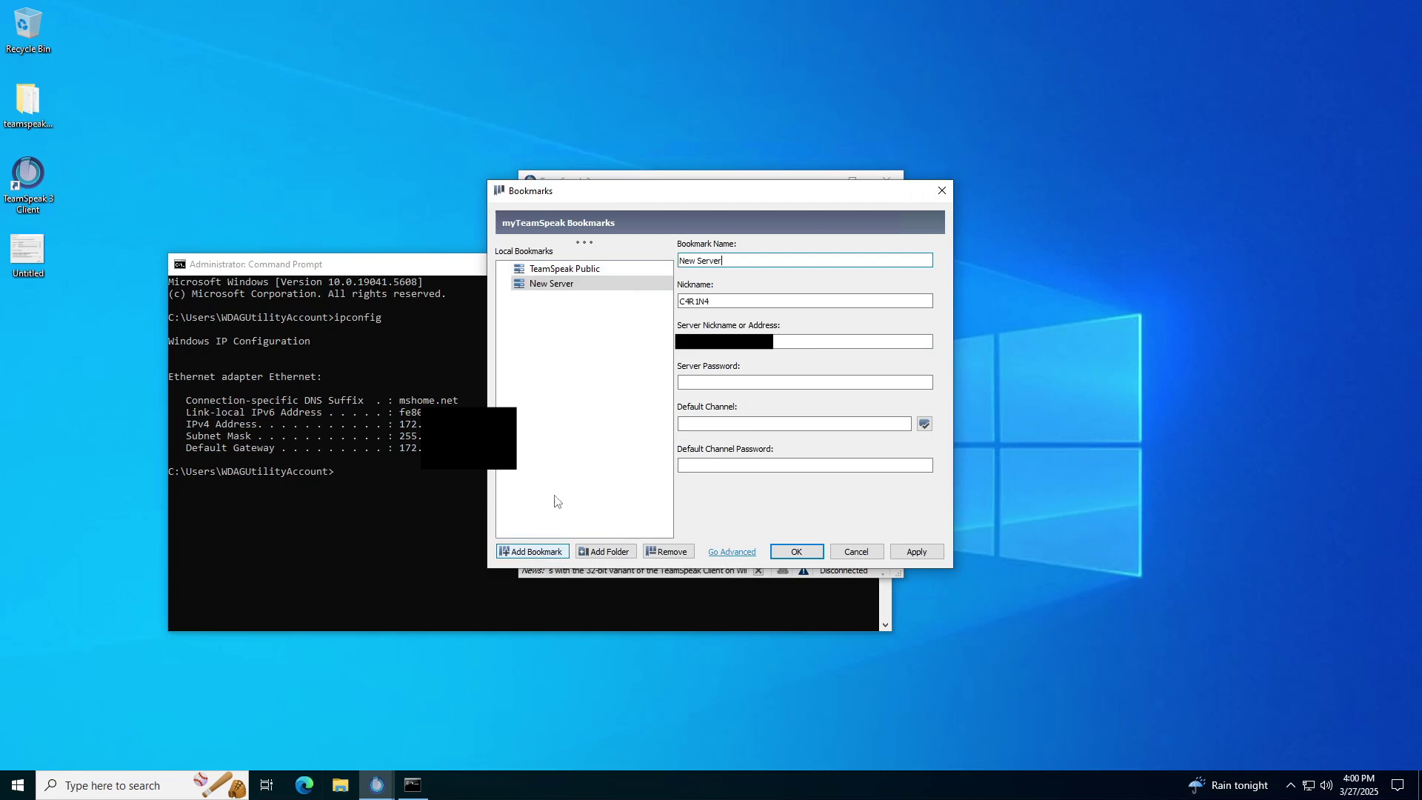
pyautogui.click(644, 269)
pyautogui.click(856, 552)
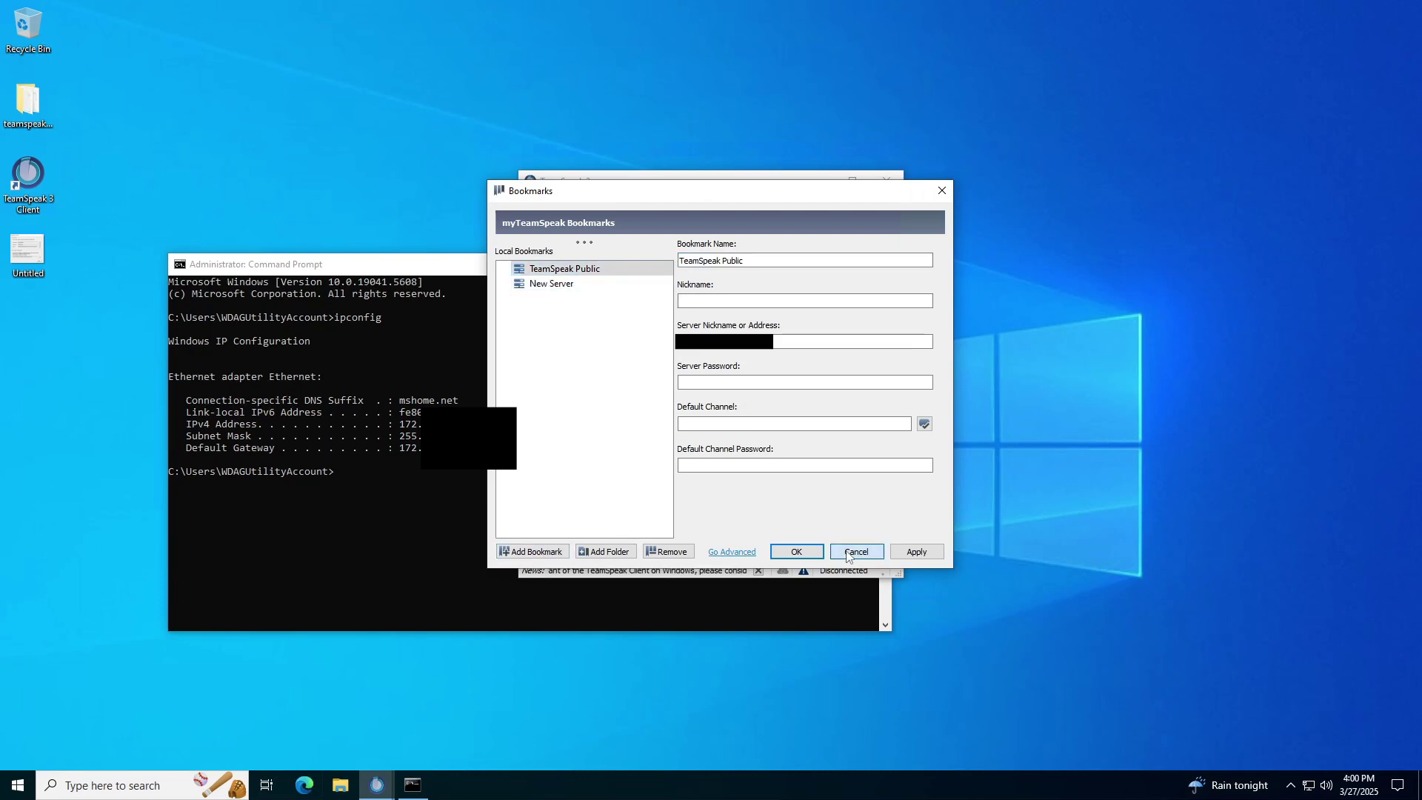
pyautogui.click(787, 408)
# - Create a bookmark named Home with the computer's local IPv4 address as the server address, and connect to it
pyautogui.click(625, 197)
pyautogui.click(630, 233)
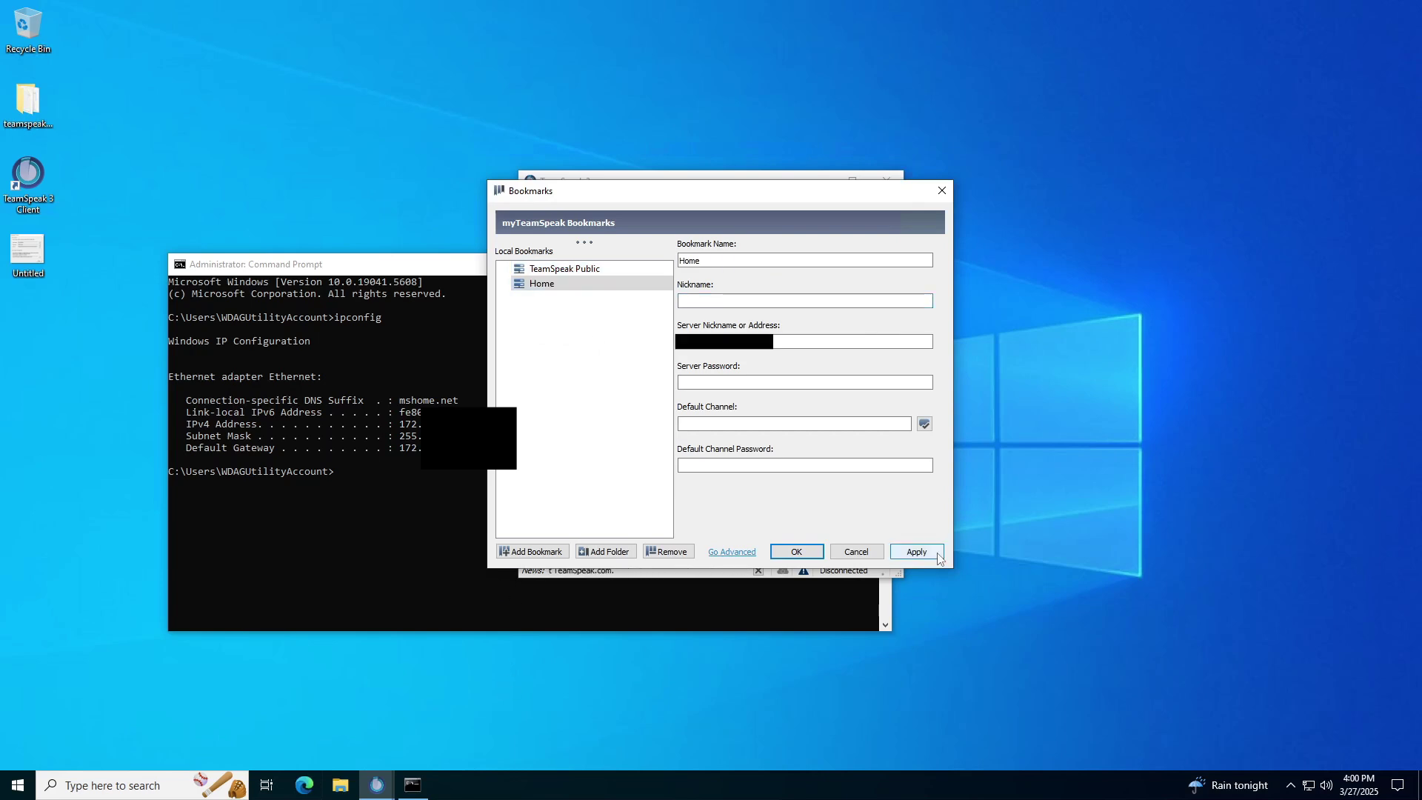
pyautogui.click(796, 552)
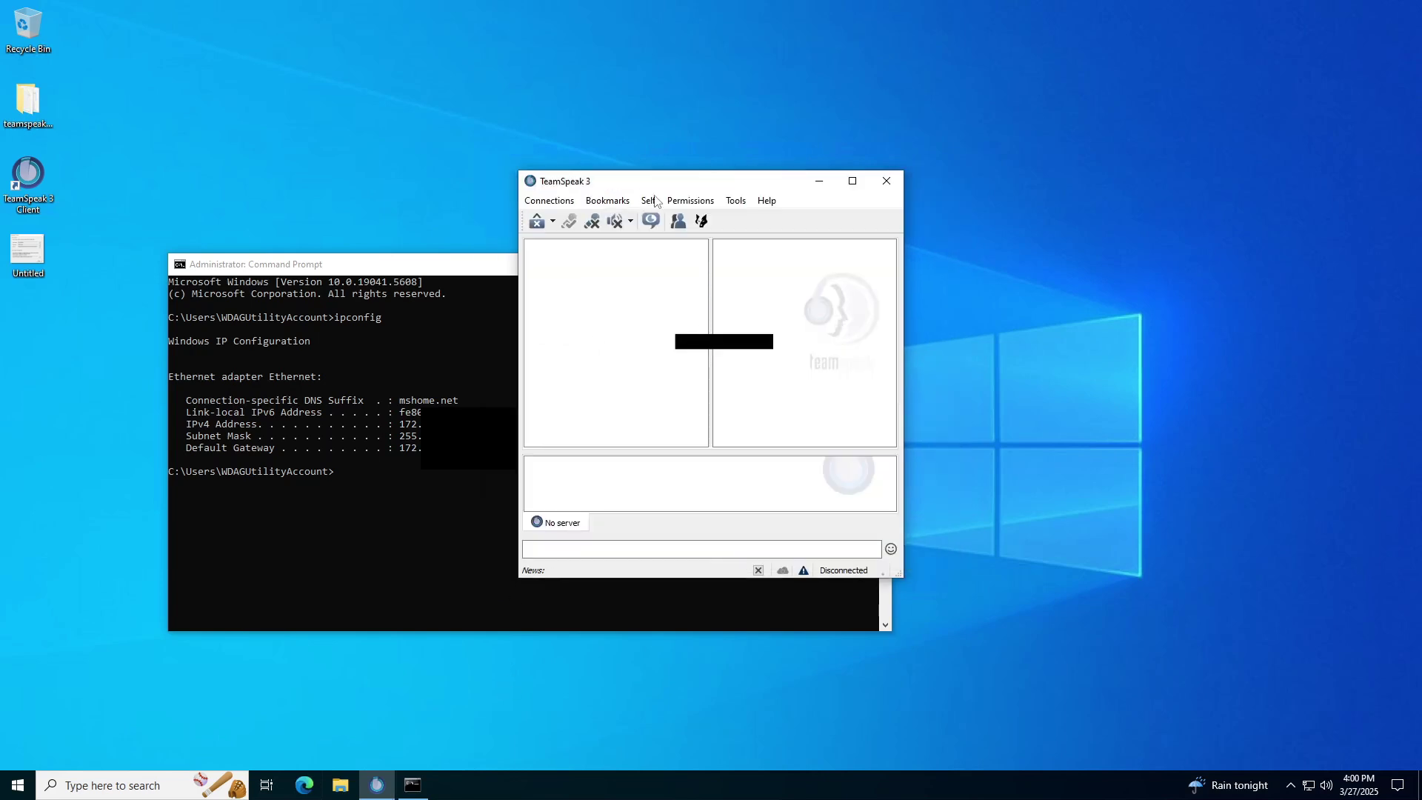
pyautogui.click(605, 201)
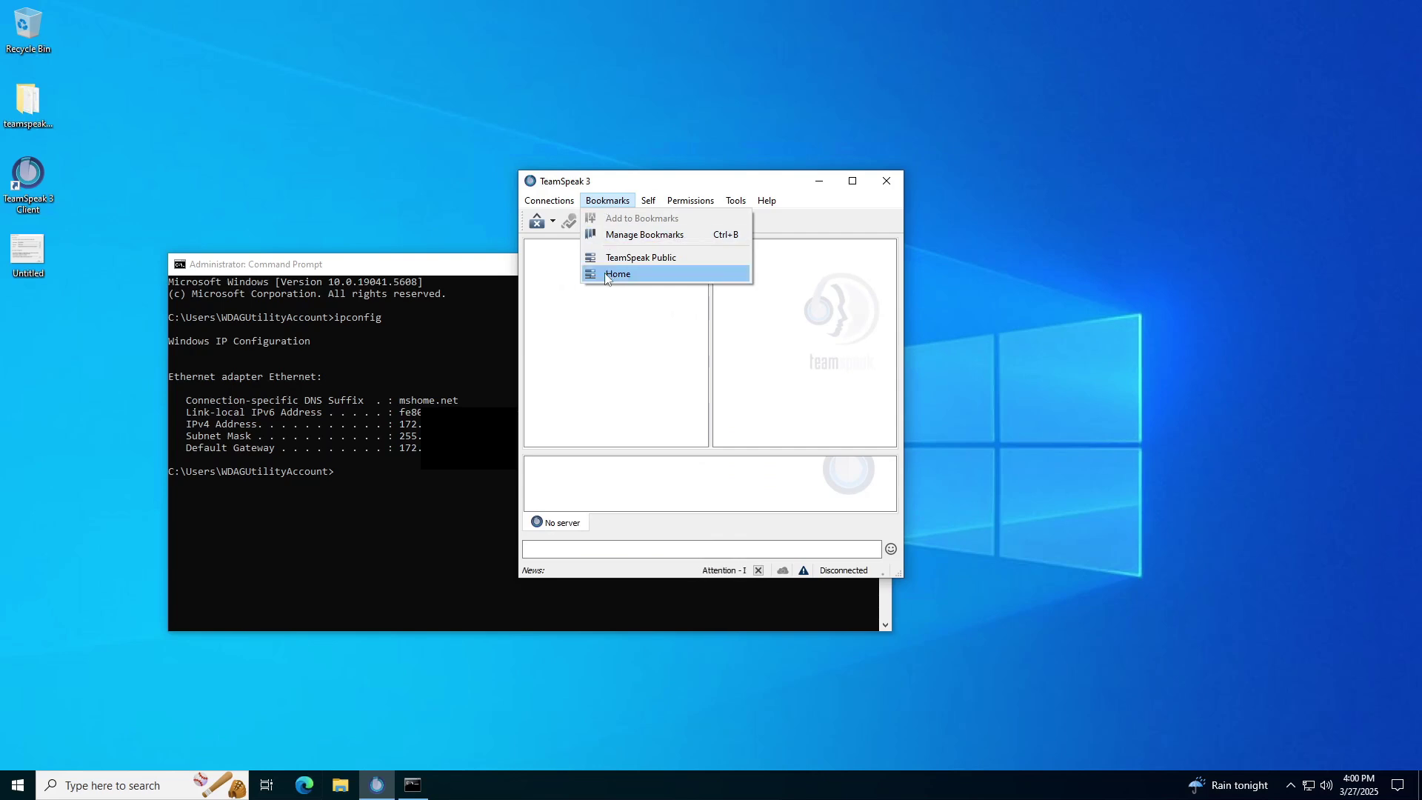
pyautogui.click(643, 273)
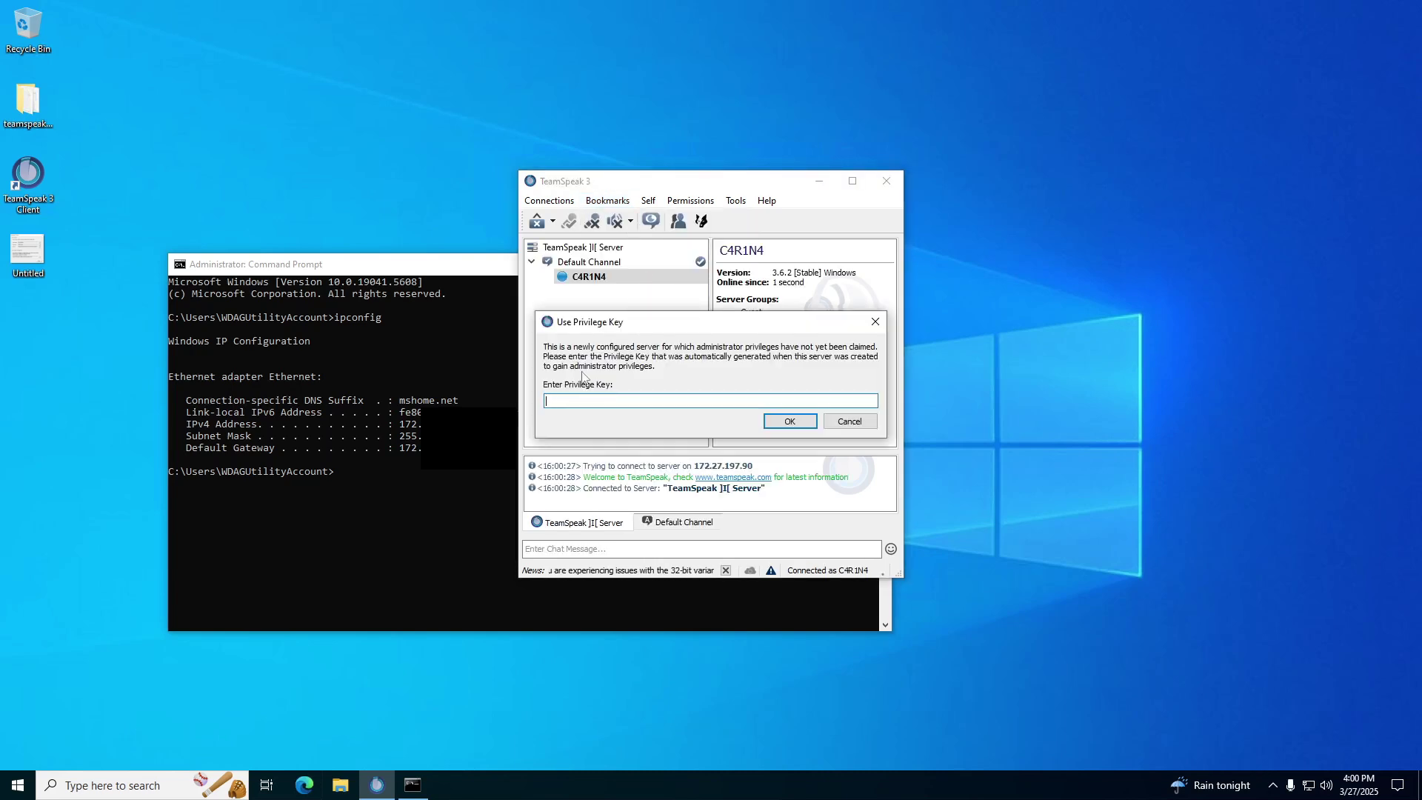
# - Open the saved Untitled credentials image beside the Use Privilege Key dialog, enter the server admin privilege key from it, and submit
pyautogui.doubleClick(25, 262)
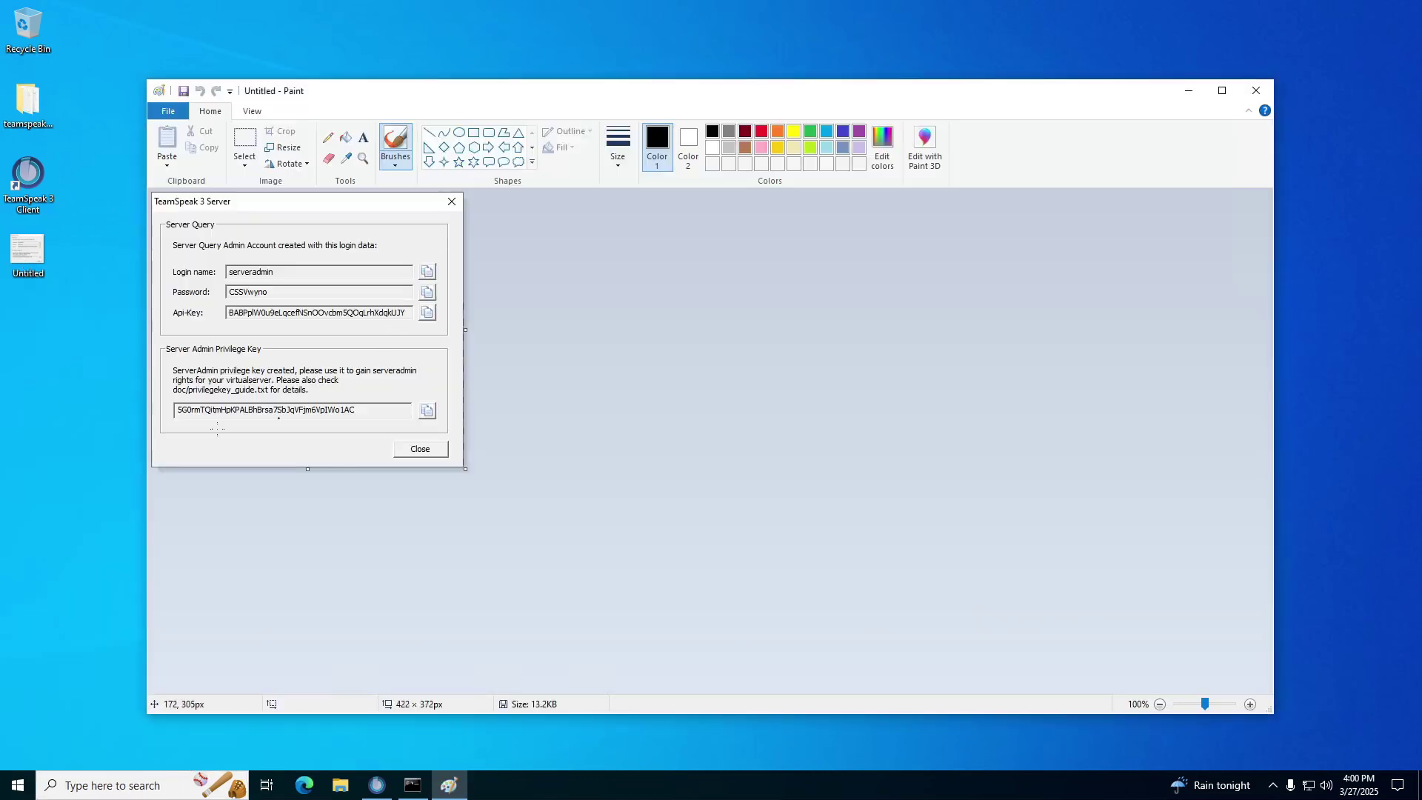
pyautogui.moveTo(598, 96); pyautogui.dragTo(1251, 128)
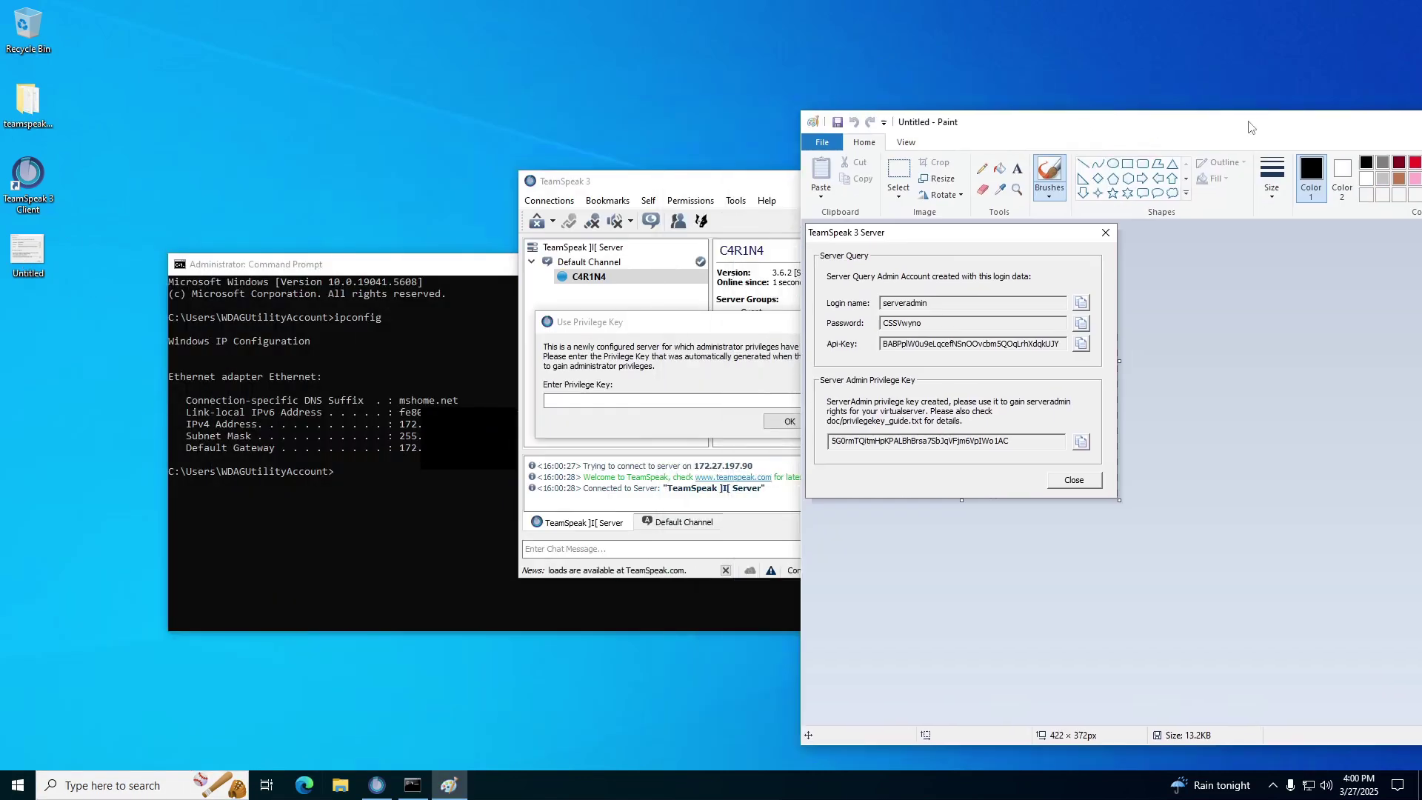
pyautogui.moveTo(953, 120); pyautogui.dragTo(1060, 142)
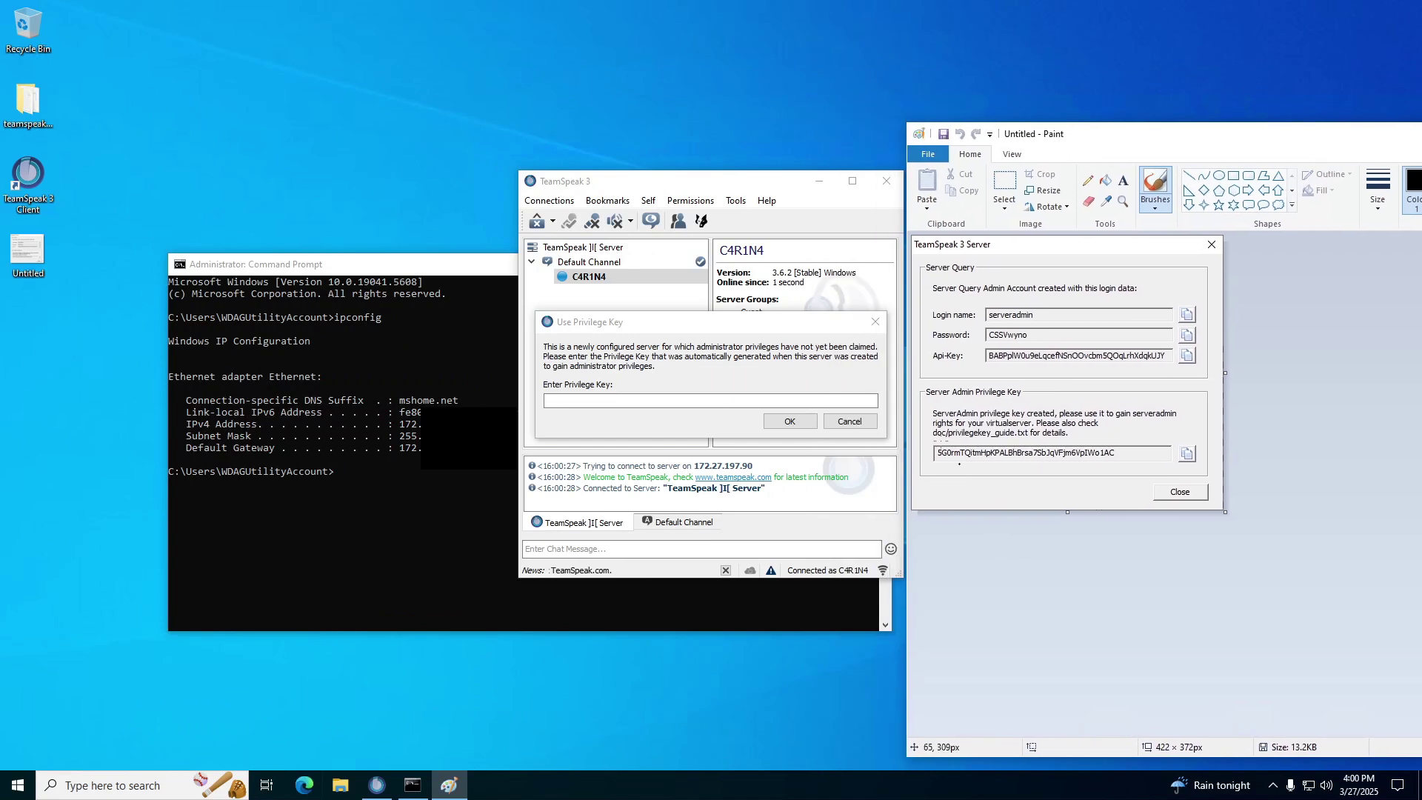
pyautogui.hotkey('alt', 'Tab')
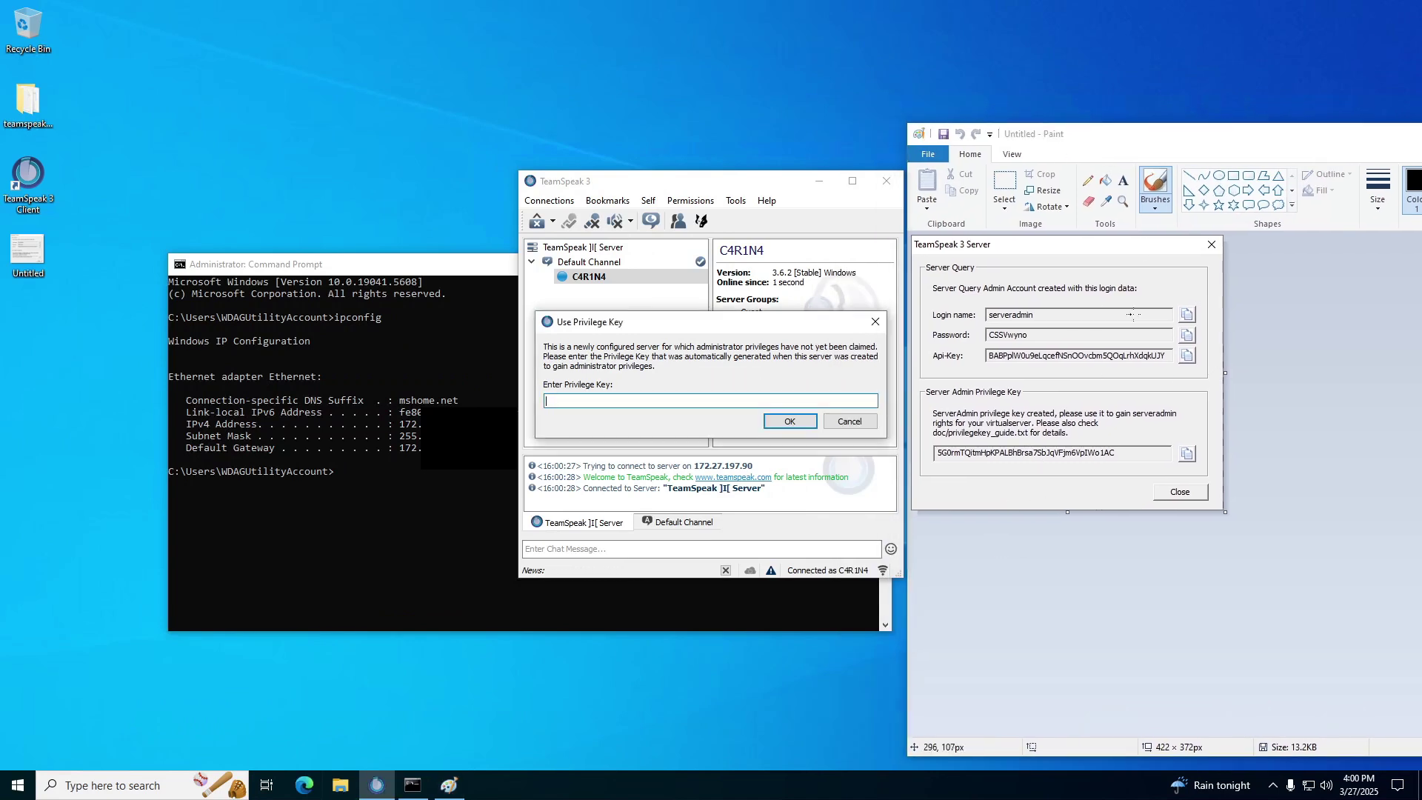
pyautogui.press('Return')
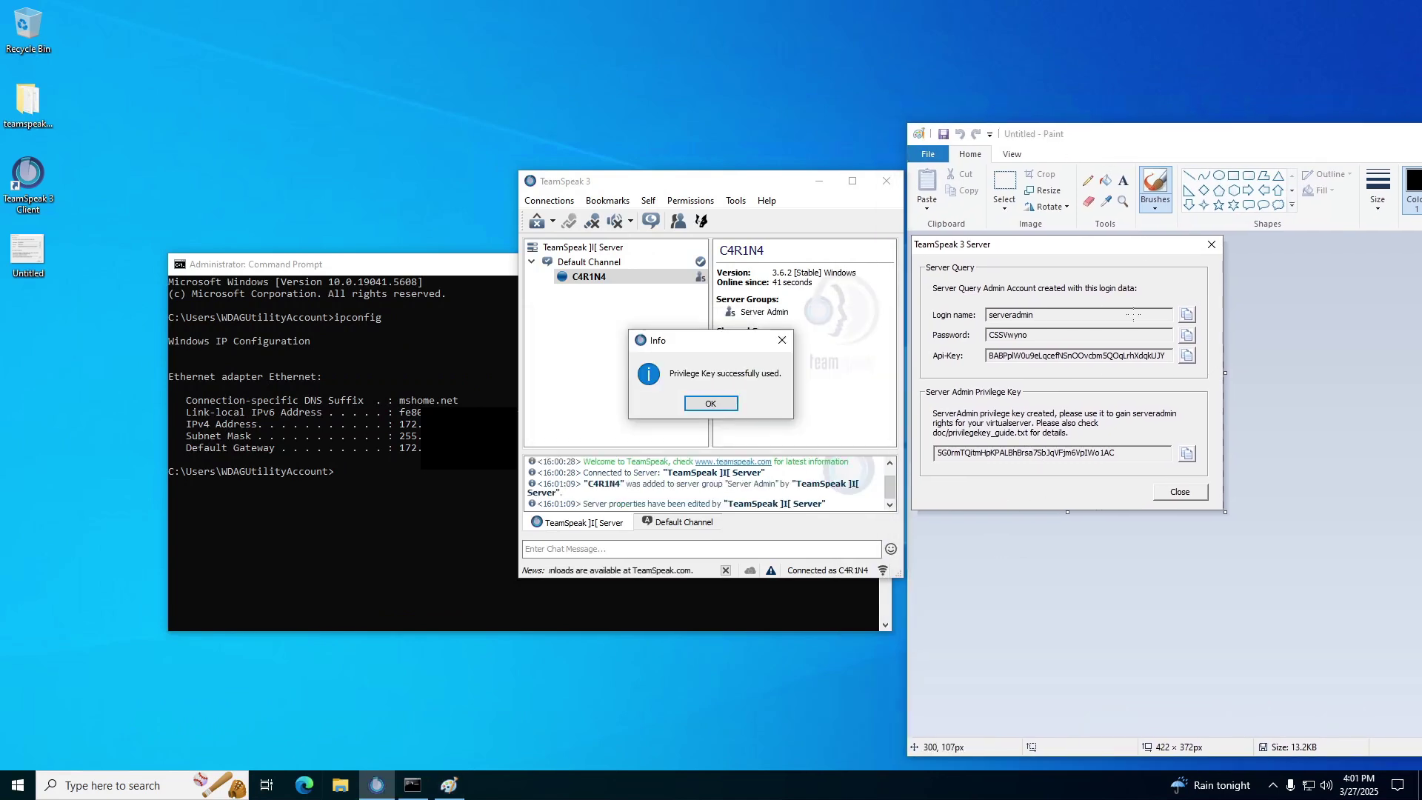
# - Draw a rectangle over the server admin privilege key in the Paint screenshot, and close Paint
pyautogui.moveTo(994, 144); pyautogui.dragTo(337, 141)
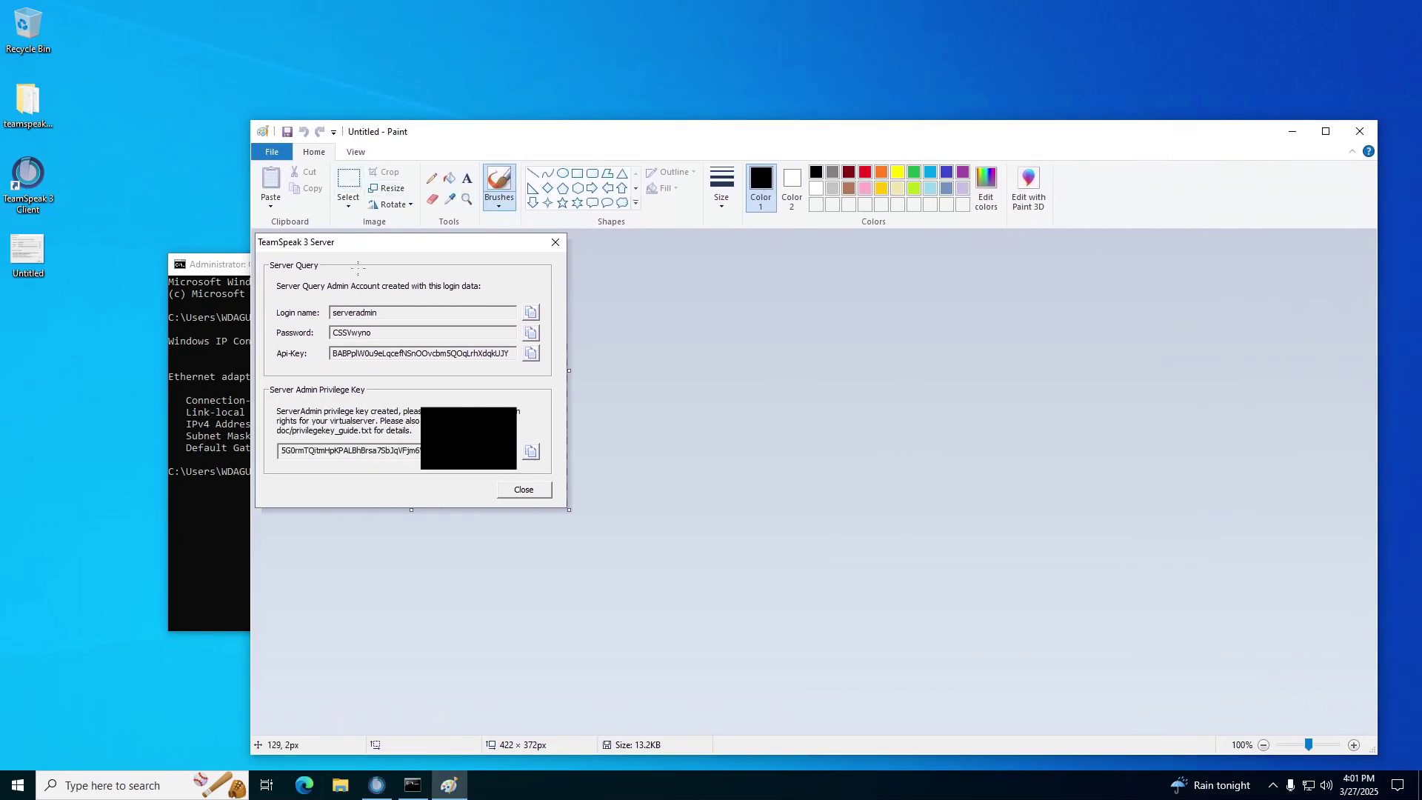
pyautogui.click(577, 174)
pyautogui.click(666, 188)
pyautogui.click(670, 222)
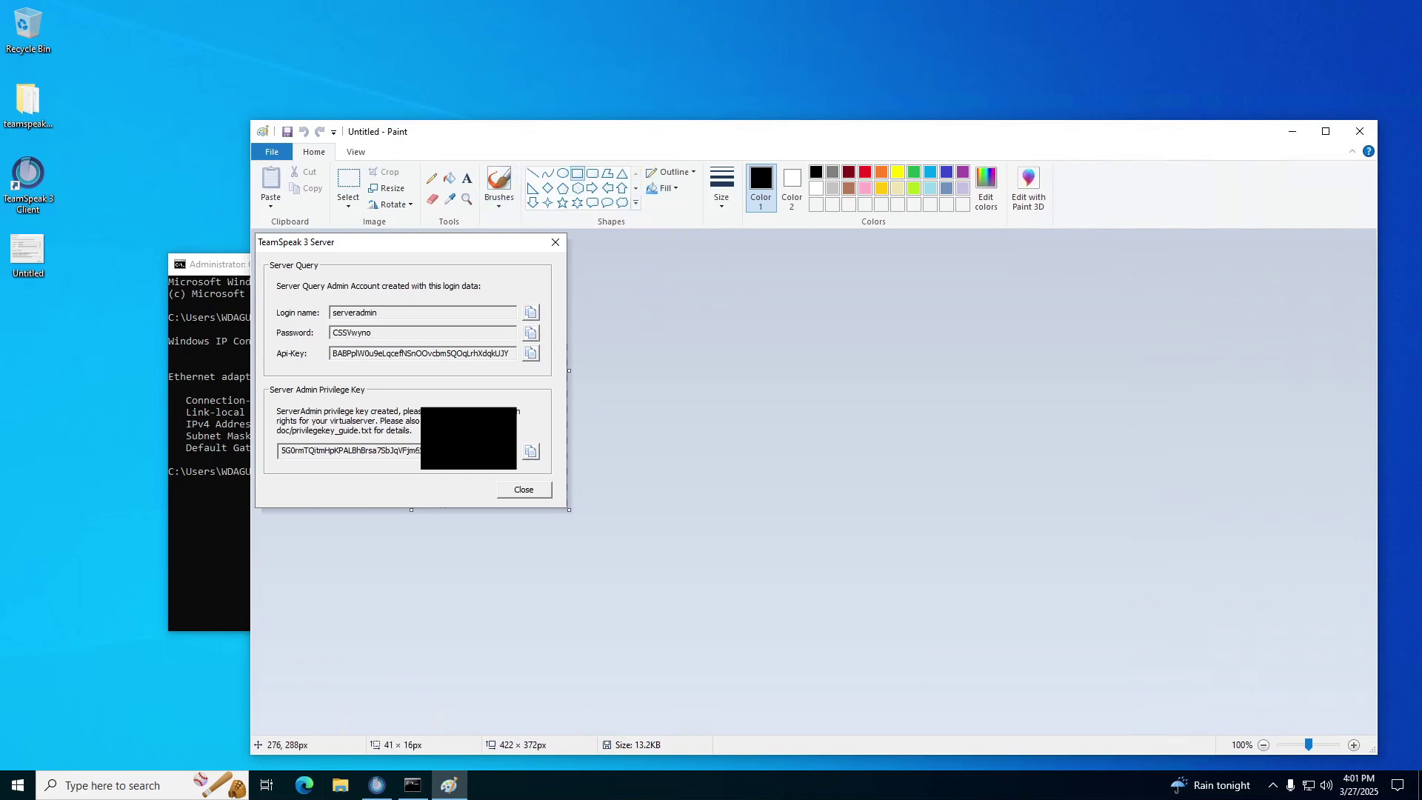
pyautogui.moveTo(460, 446); pyautogui.dragTo(265, 471)
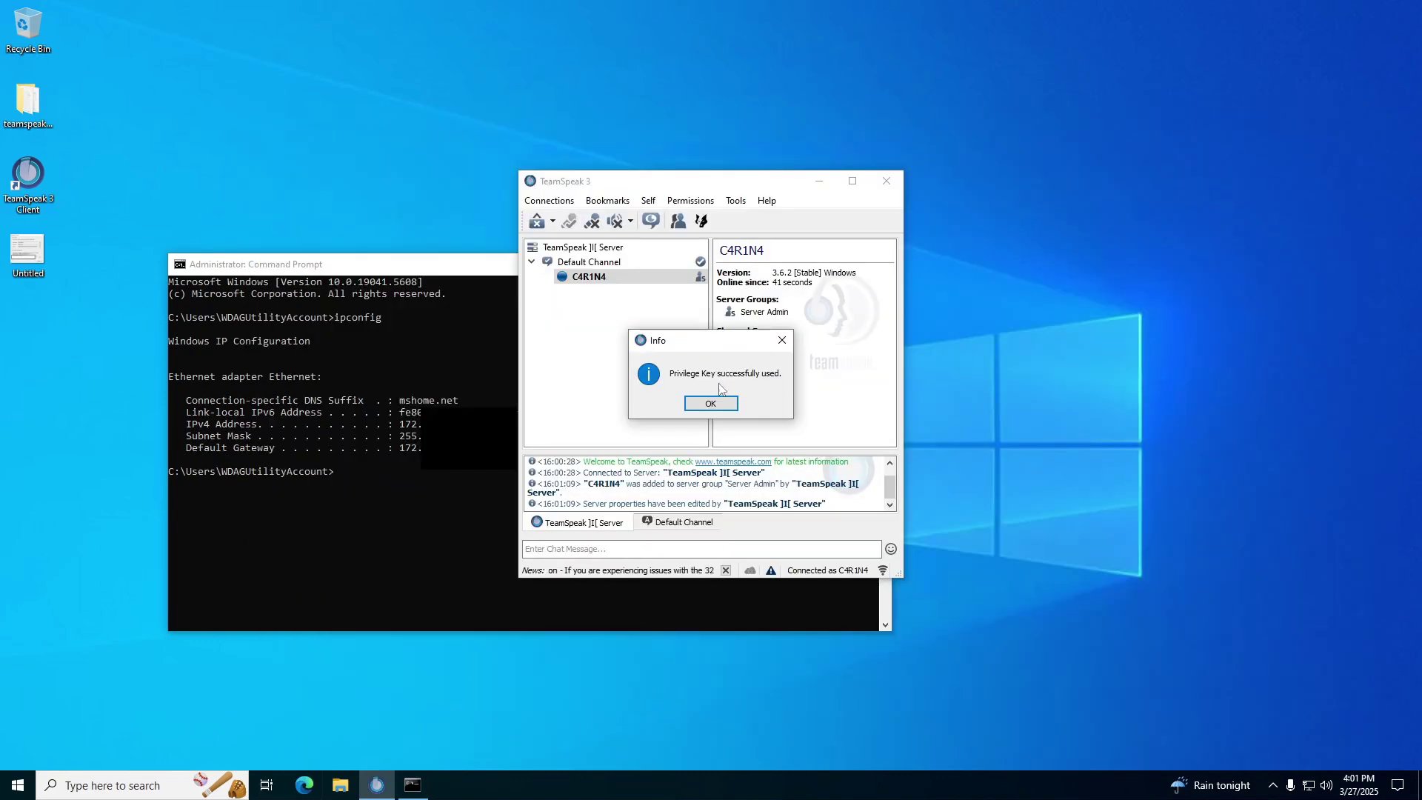
# - Dismiss the privilege key message and show the details of the TeamSpeak ]I[ Server
pyautogui.click(700, 410)
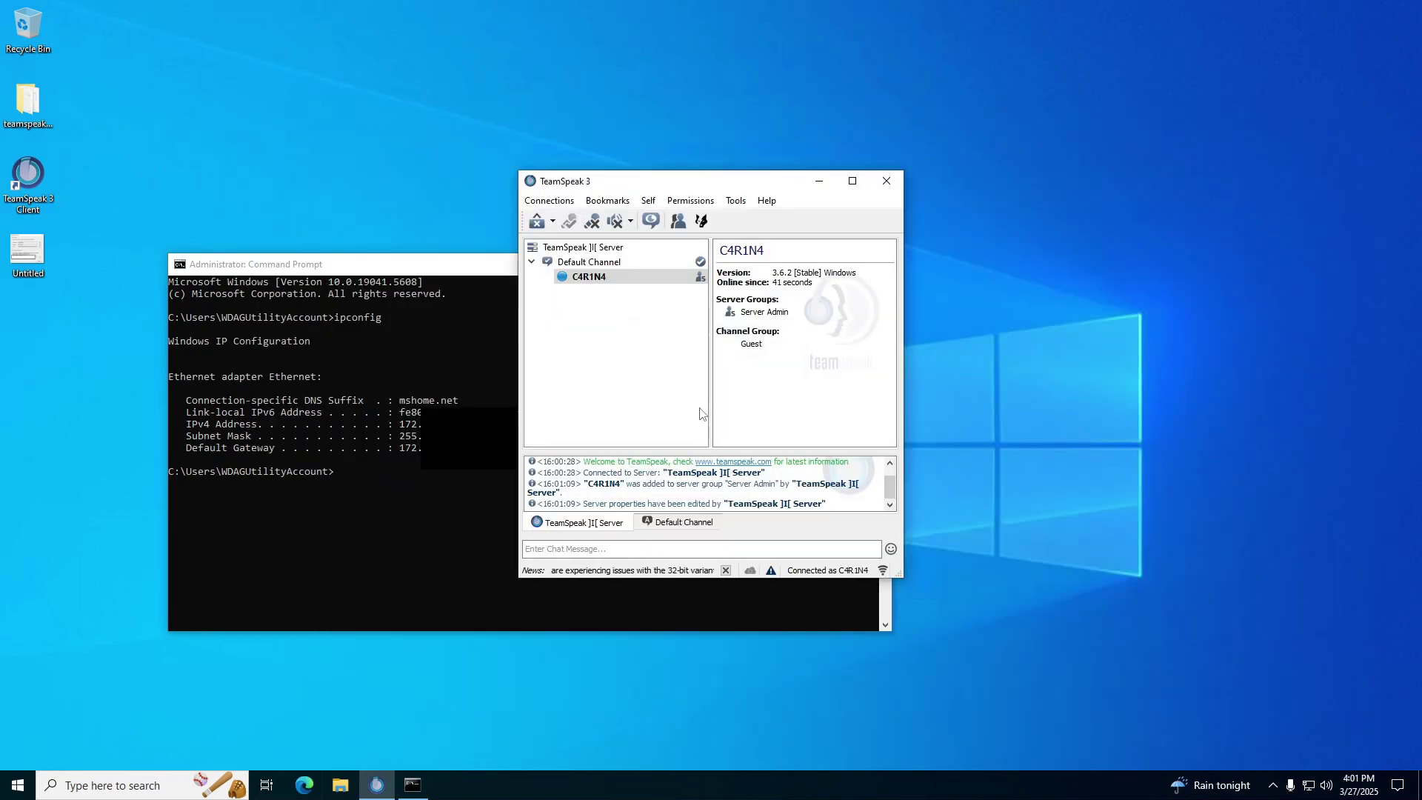
pyautogui.click(661, 250)
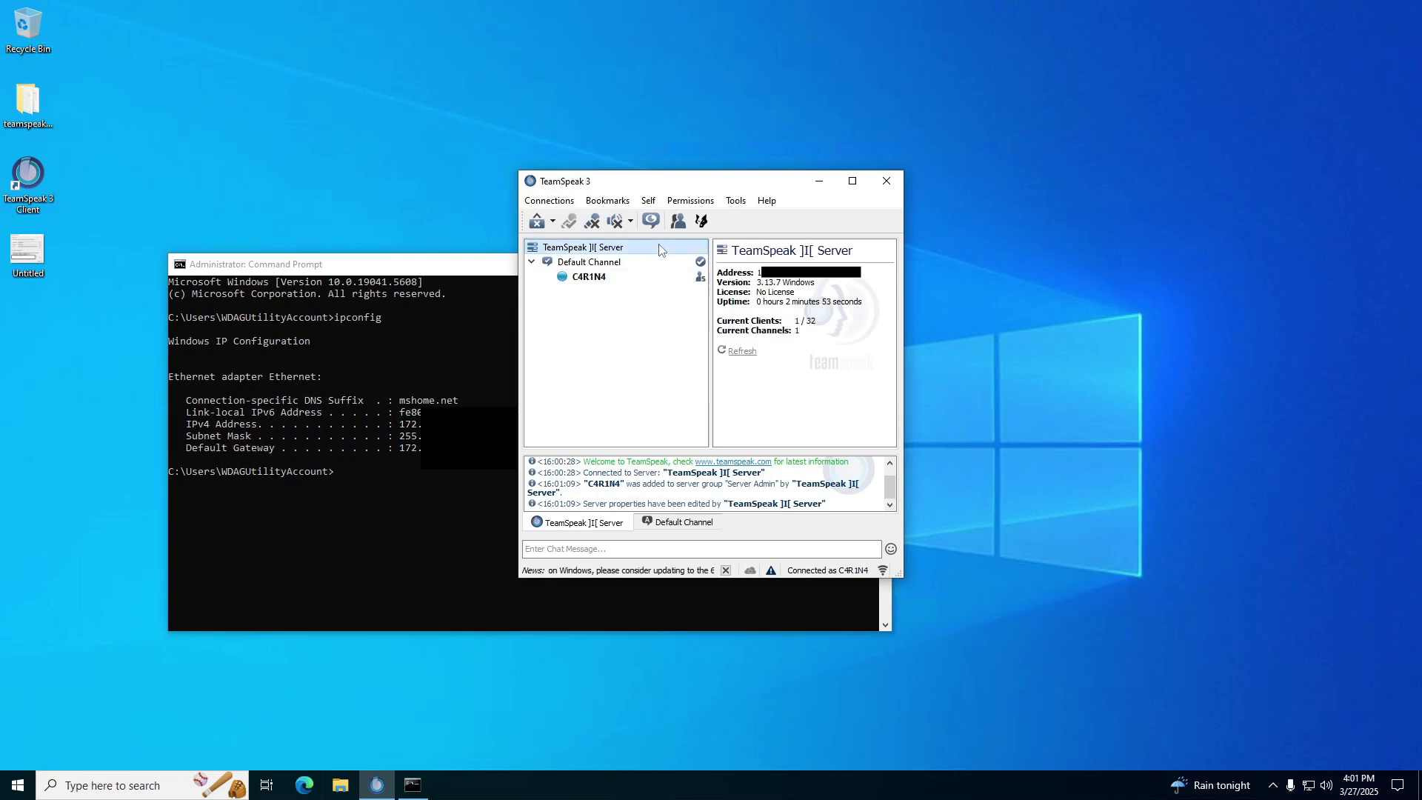
pyautogui.click(693, 280)
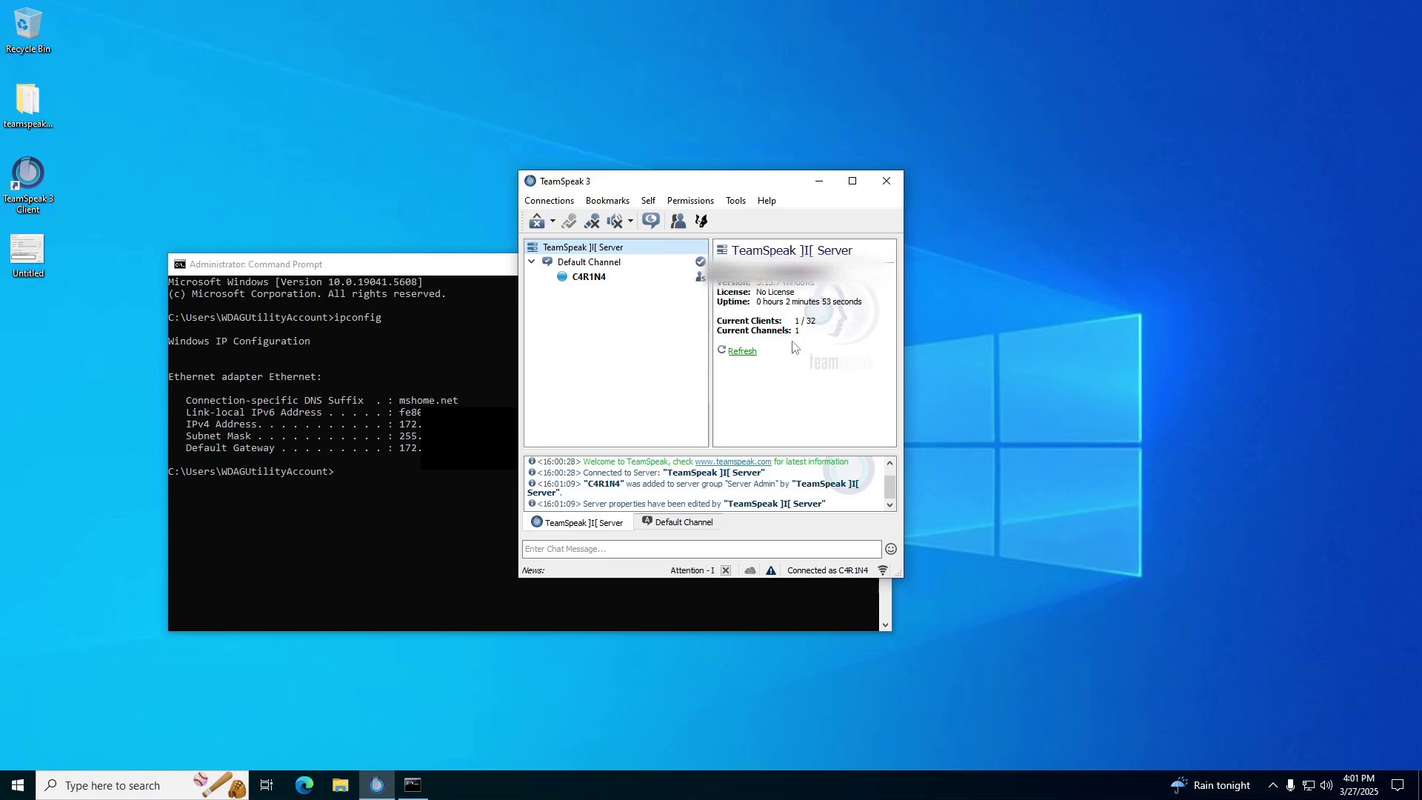
# - Switch to Microsoft Edge and try to open the router's configuration page at 192.168.0.1
pyautogui.click(305, 785)
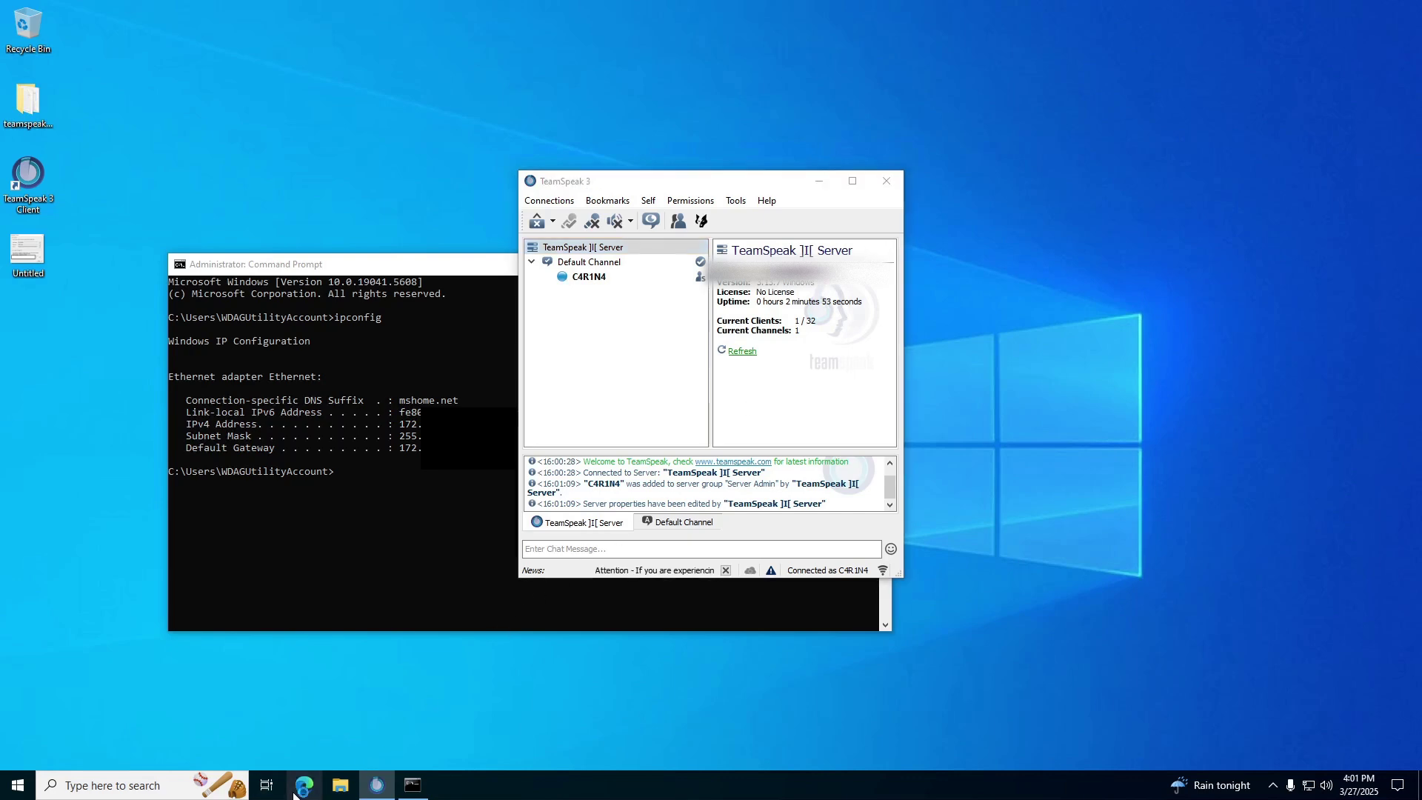
pyautogui.moveTo(585, 9); pyautogui.dragTo(970, 16)
pyautogui.hotkey('ctrl', 'l')
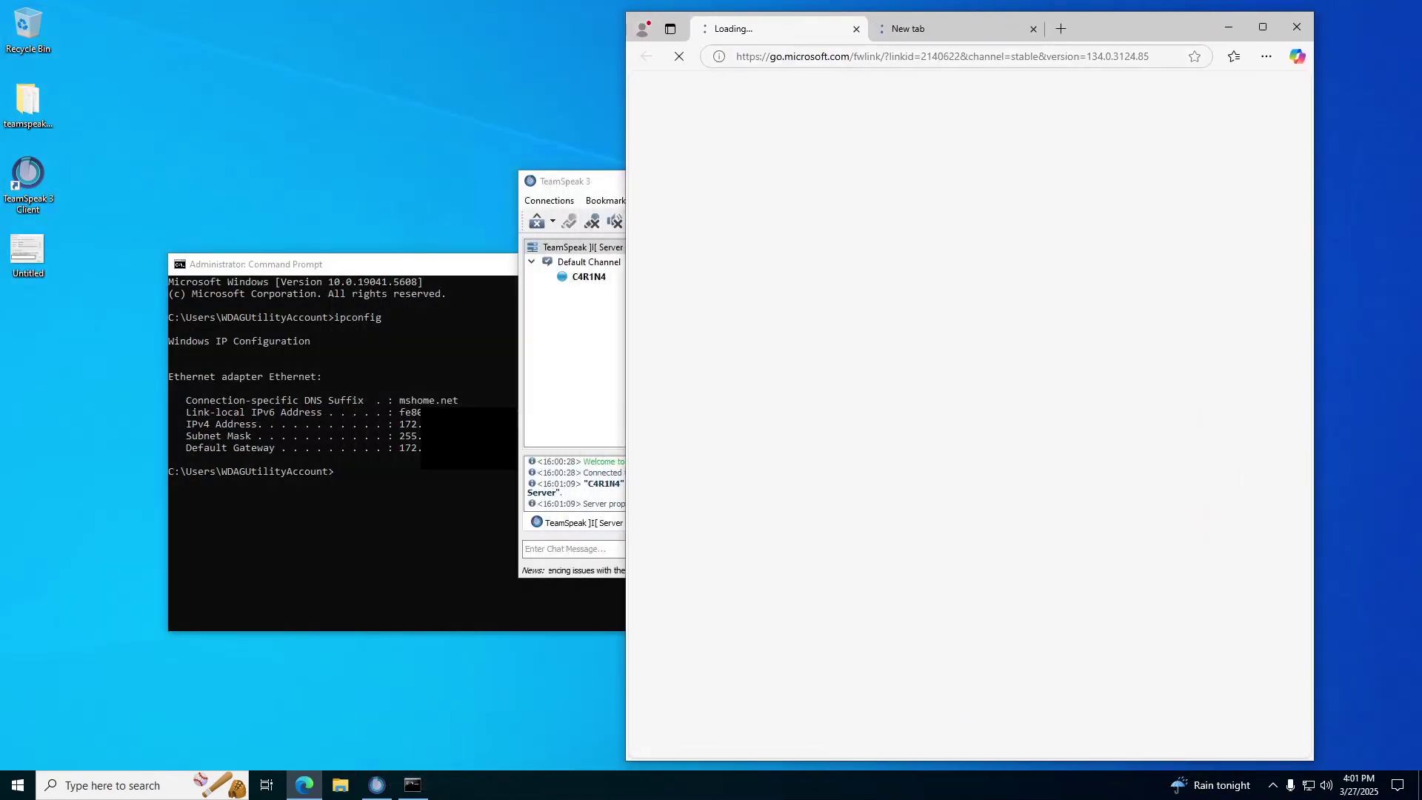
pyautogui.write('192')
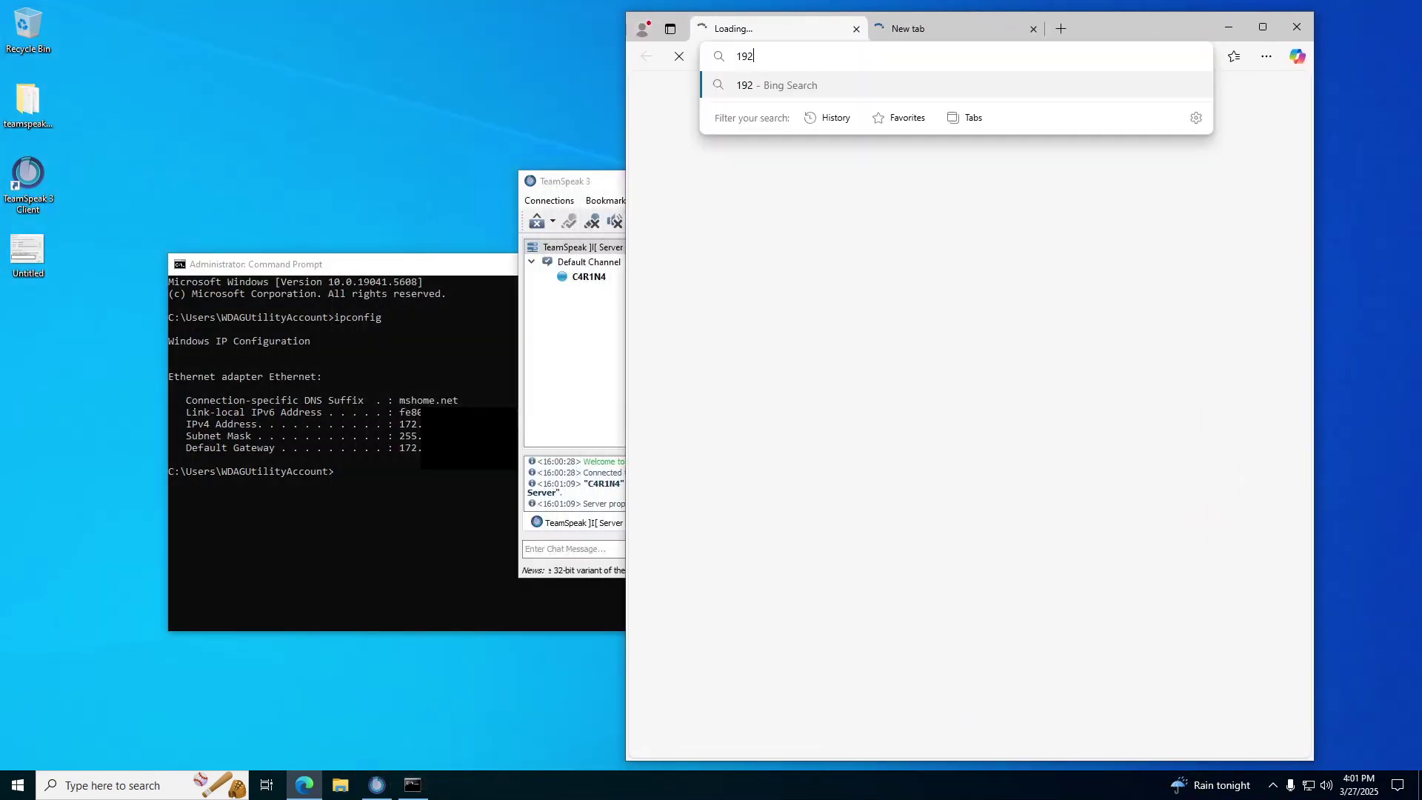
pyautogui.write('.168.0.1')
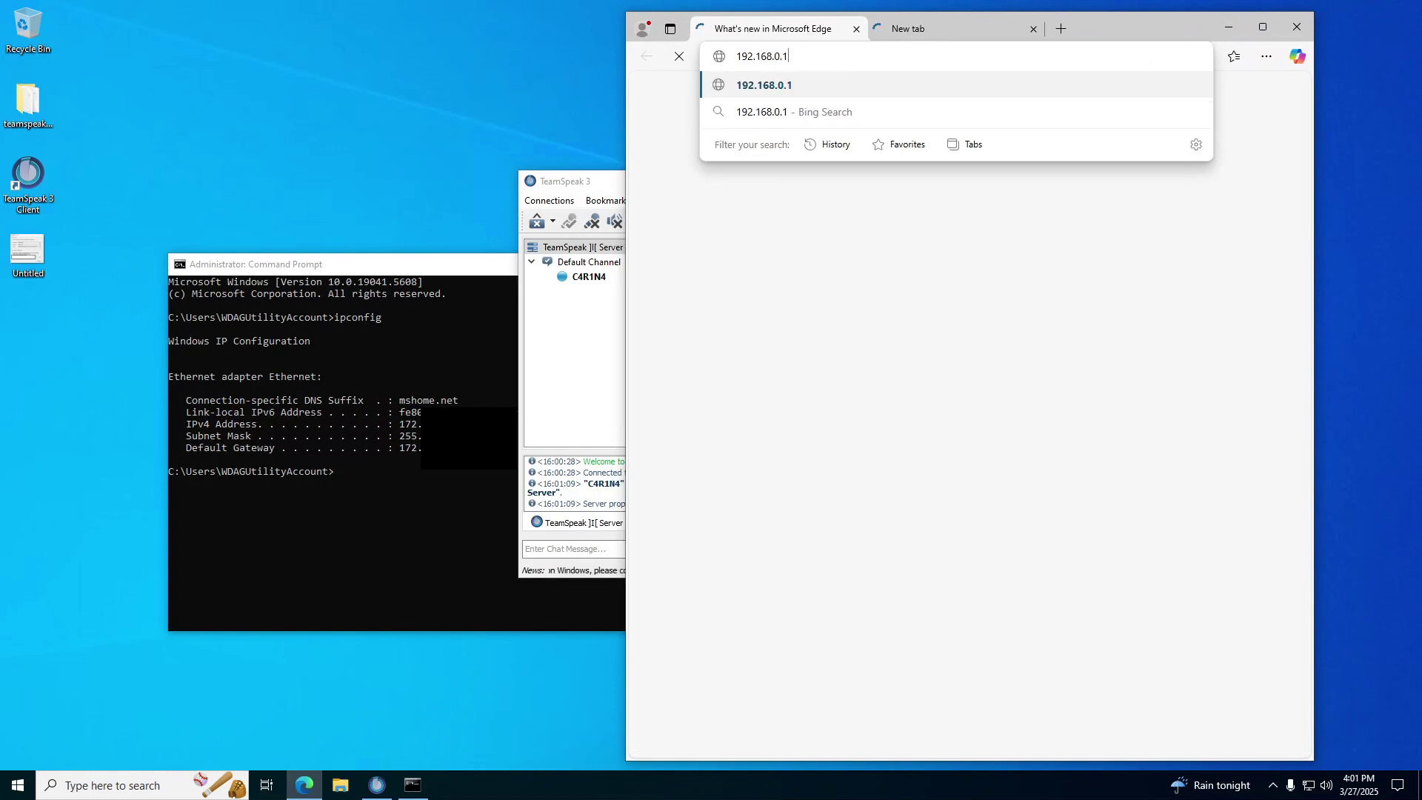
pyautogui.press('Return')
pyautogui.click(807, 682)
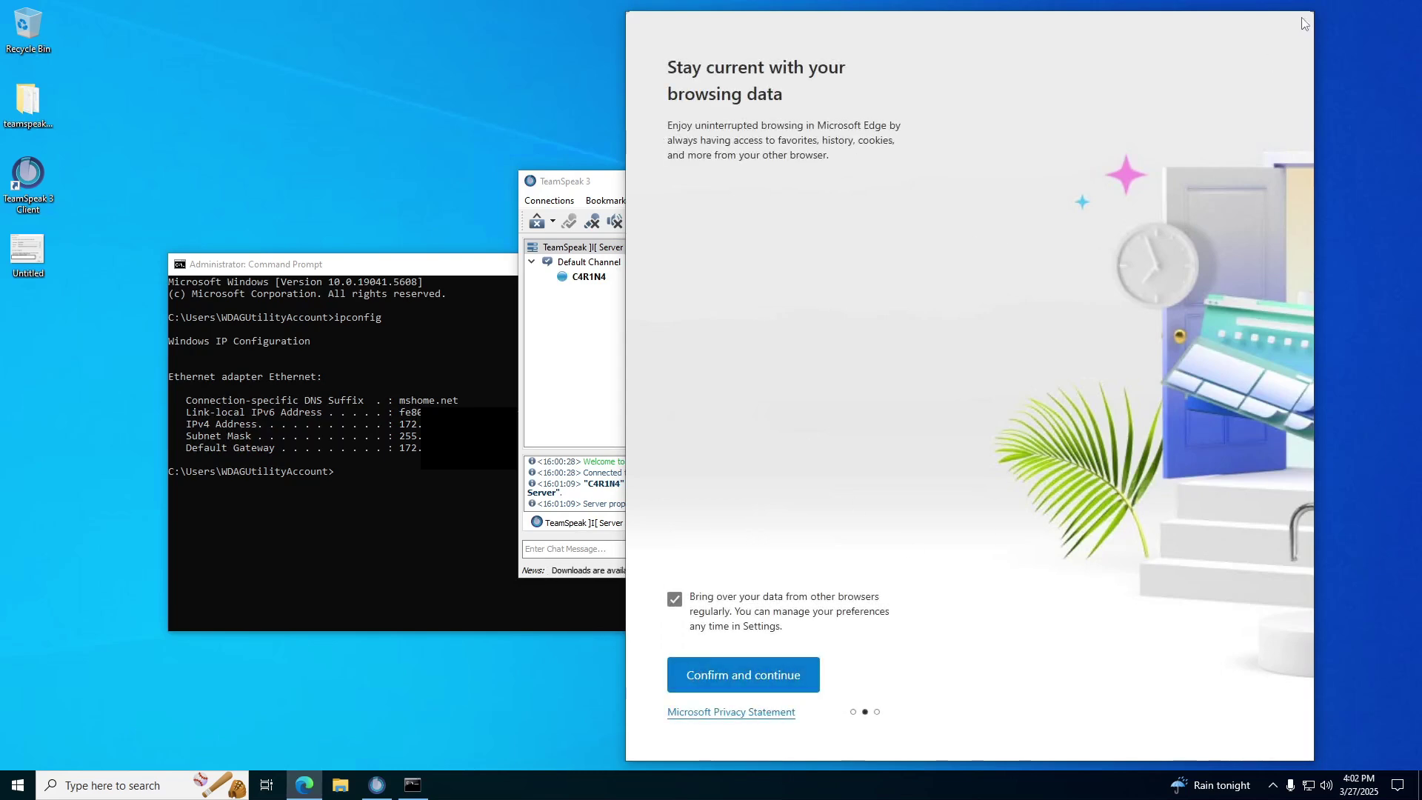
pyautogui.rightClick(303, 788)
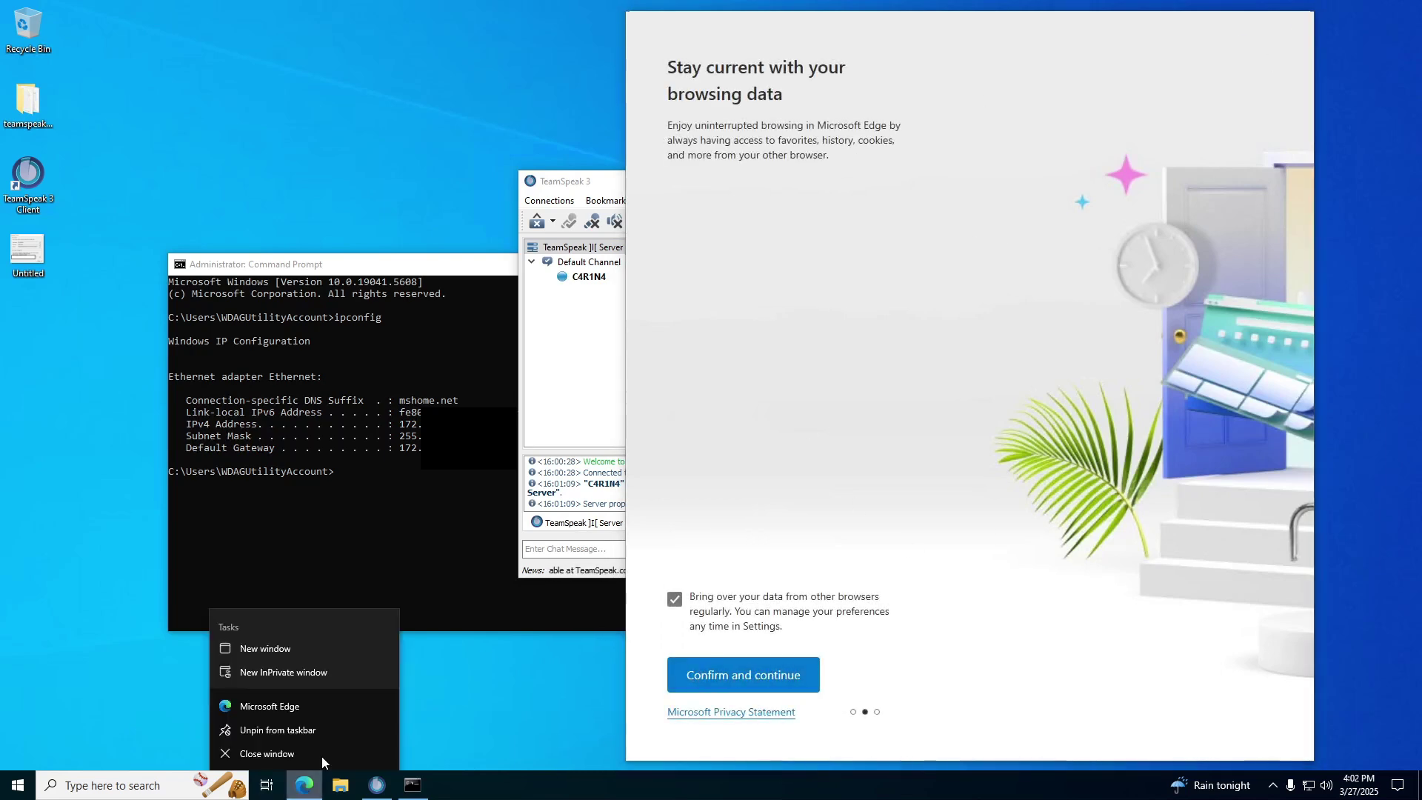
pyautogui.press('Escape')
# - Open a new Microsoft Edge window and load the router's configuration page at 192.168.0.1
pyautogui.press('super')
pyautogui.write('inter')
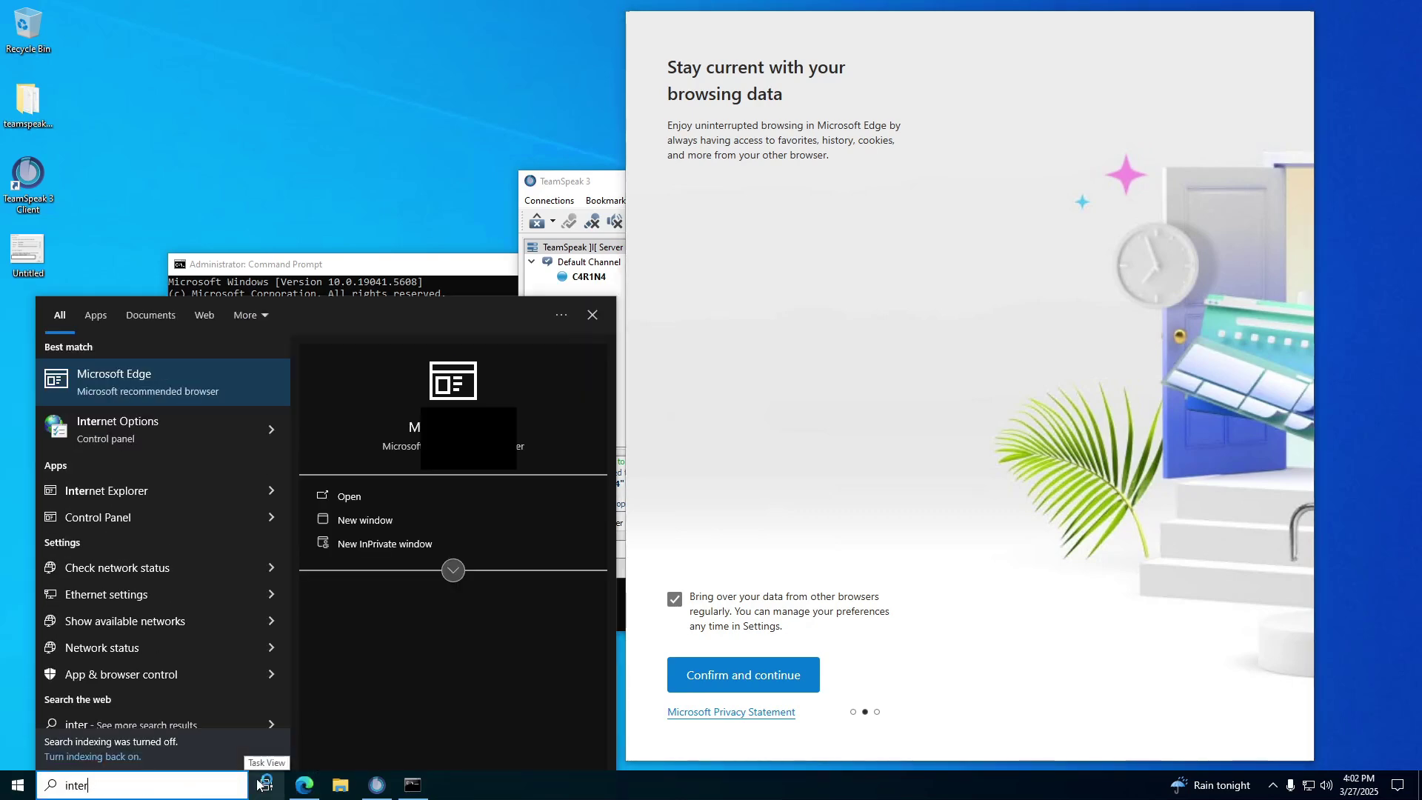
pyautogui.press('Return')
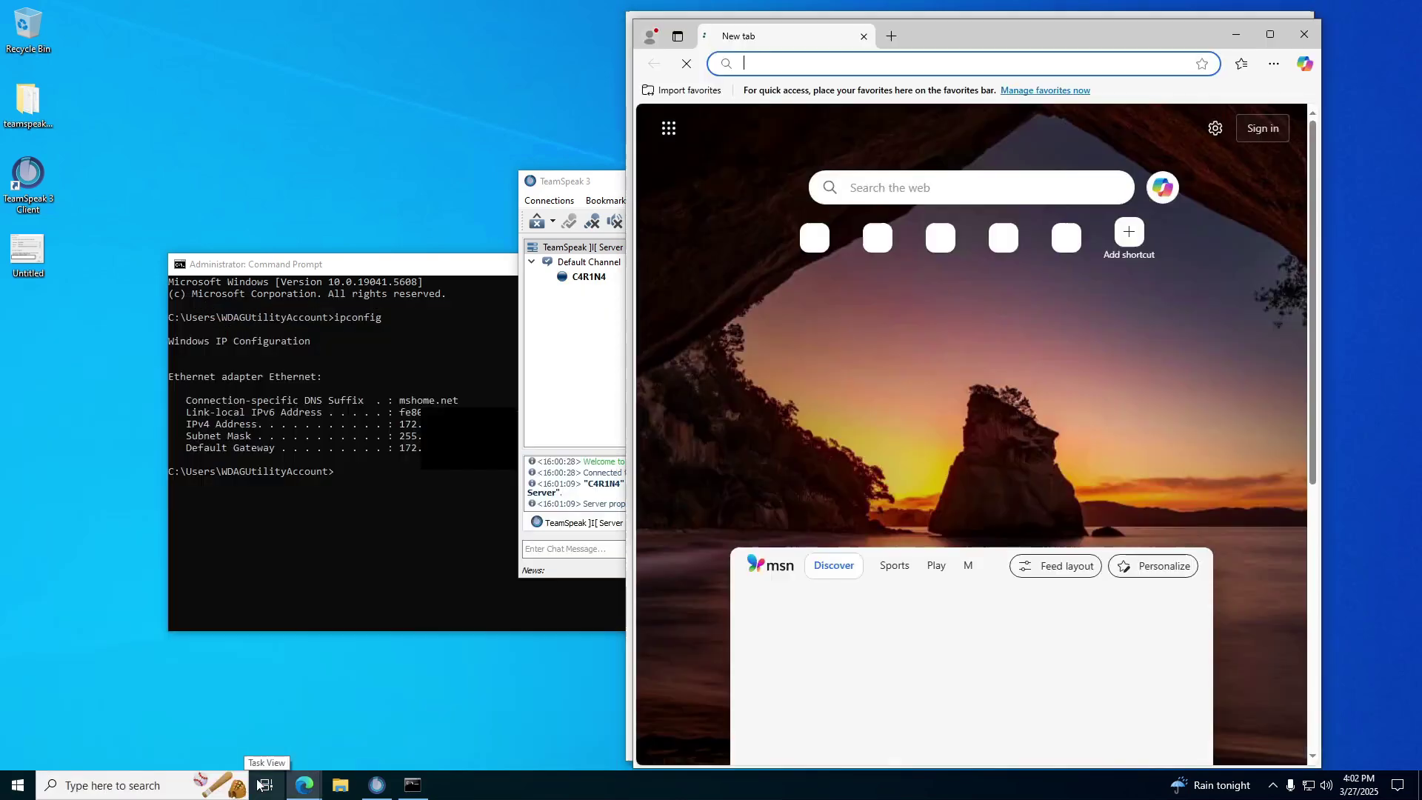
pyautogui.moveTo(911, 46); pyautogui.dragTo(753, 23)
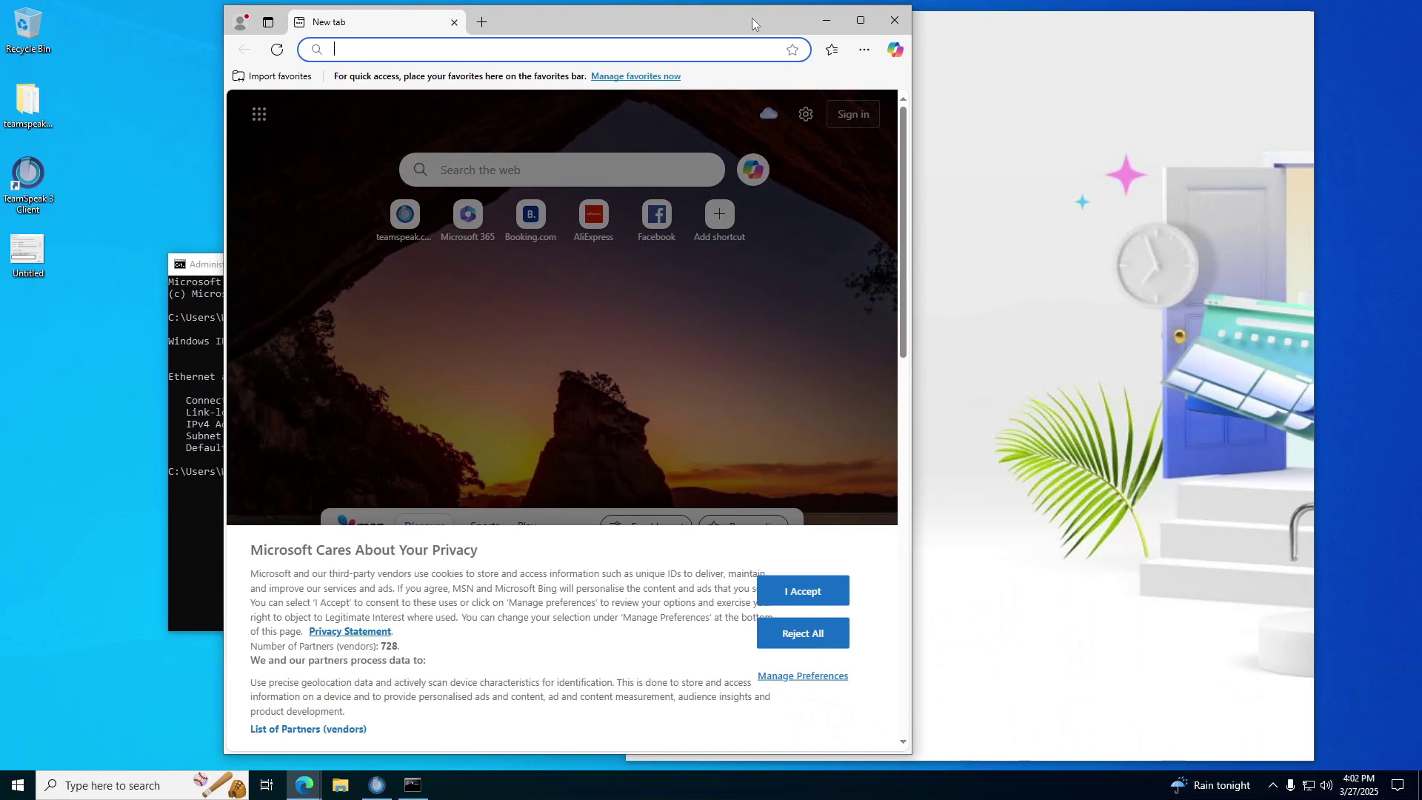
pyautogui.write('192.168.0.1')
pyautogui.press('Return')
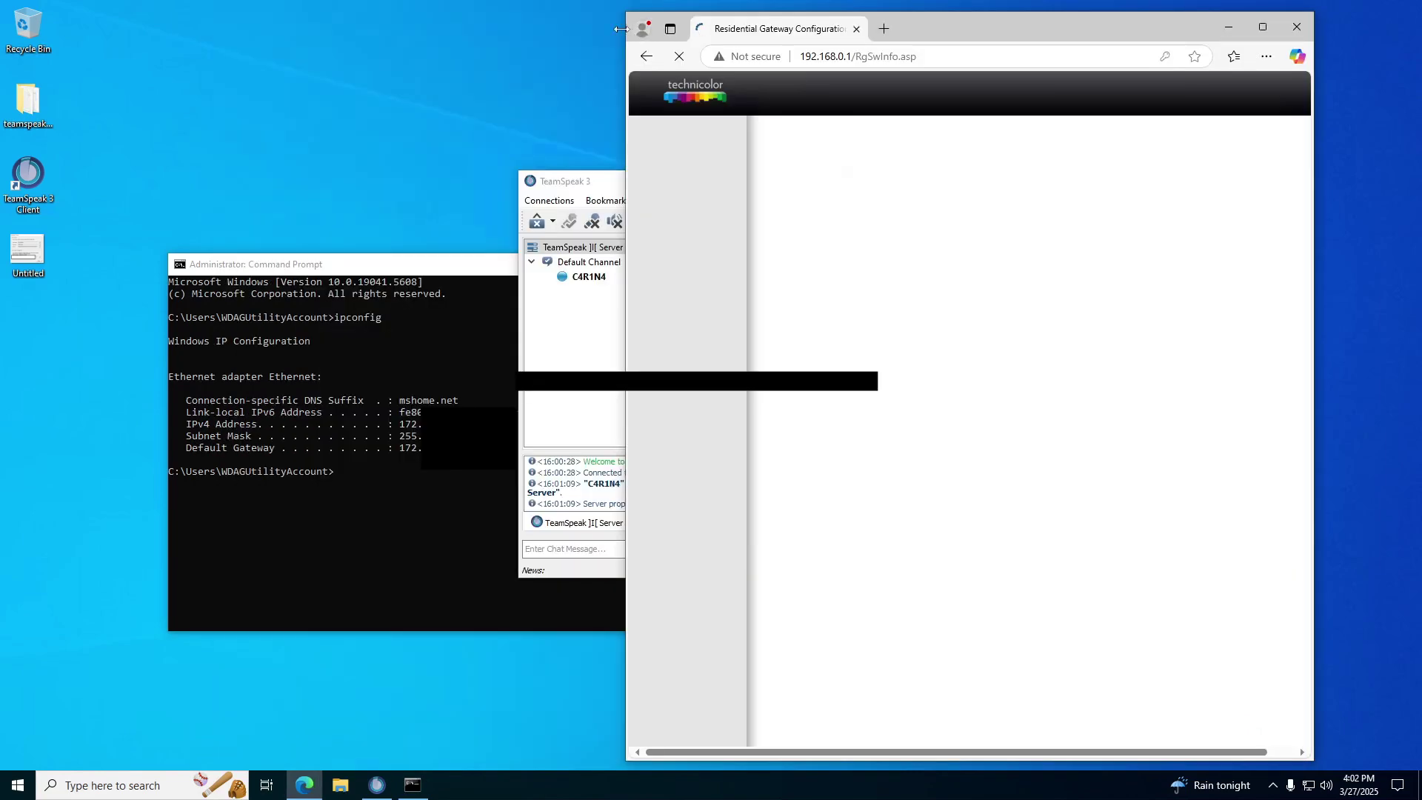
# - Widen the browser window and open the port forwarding page in the router's advanced settings
pyautogui.moveTo(621, 28); pyautogui.dragTo(188, 29)
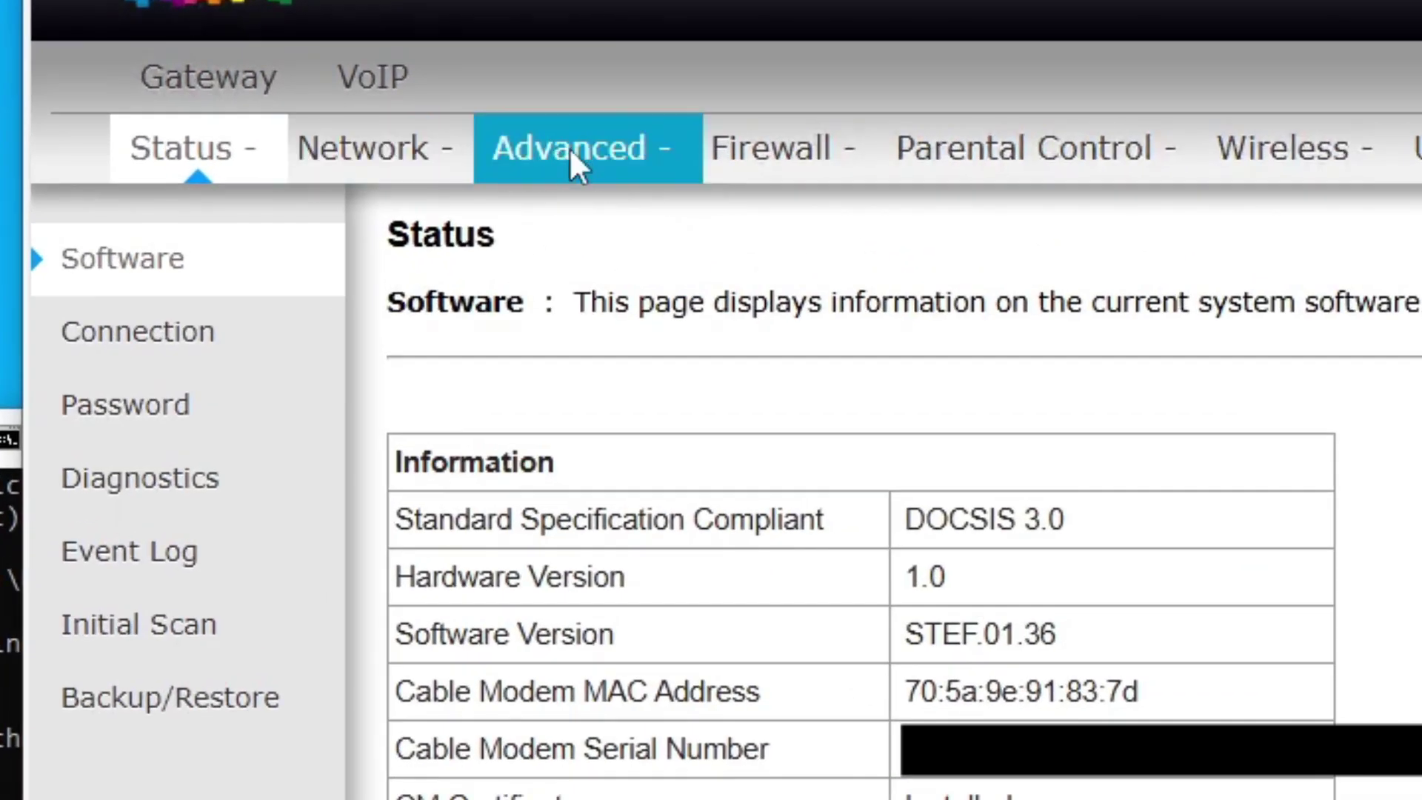
pyautogui.click(570, 155)
pyautogui.click(242, 560)
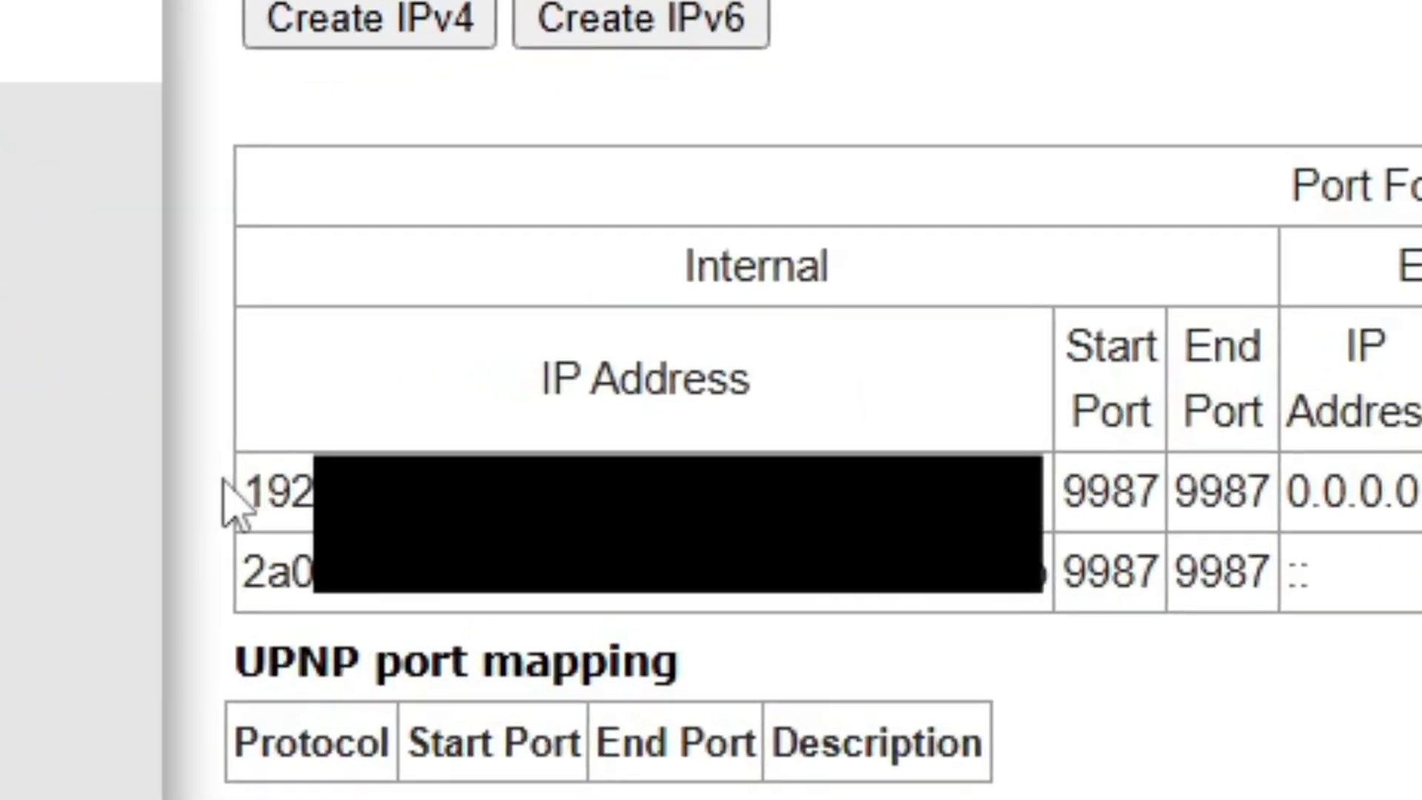
# - Examine the internal IPv4 and IPv6 addresses of the port 9987 forwarding rules
pyautogui.moveTo(323, 422); pyautogui.dragTo(222, 333)
pyautogui.click(222, 334)
pyautogui.moveTo(314, 493); pyautogui.dragTo(248, 511)
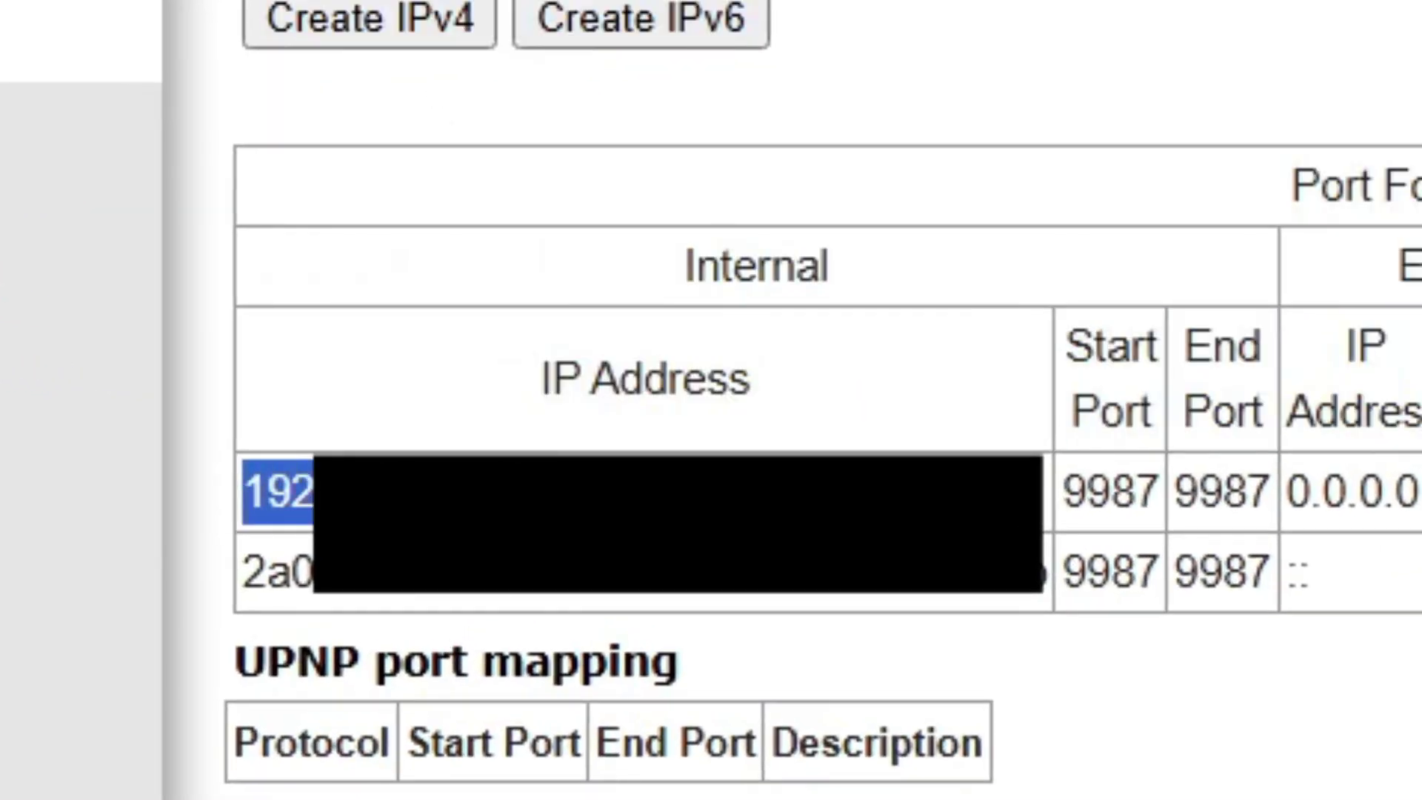
pyautogui.click(269, 625)
pyautogui.moveTo(244, 572); pyautogui.dragTo(1044, 589)
pyautogui.click(1180, 714)
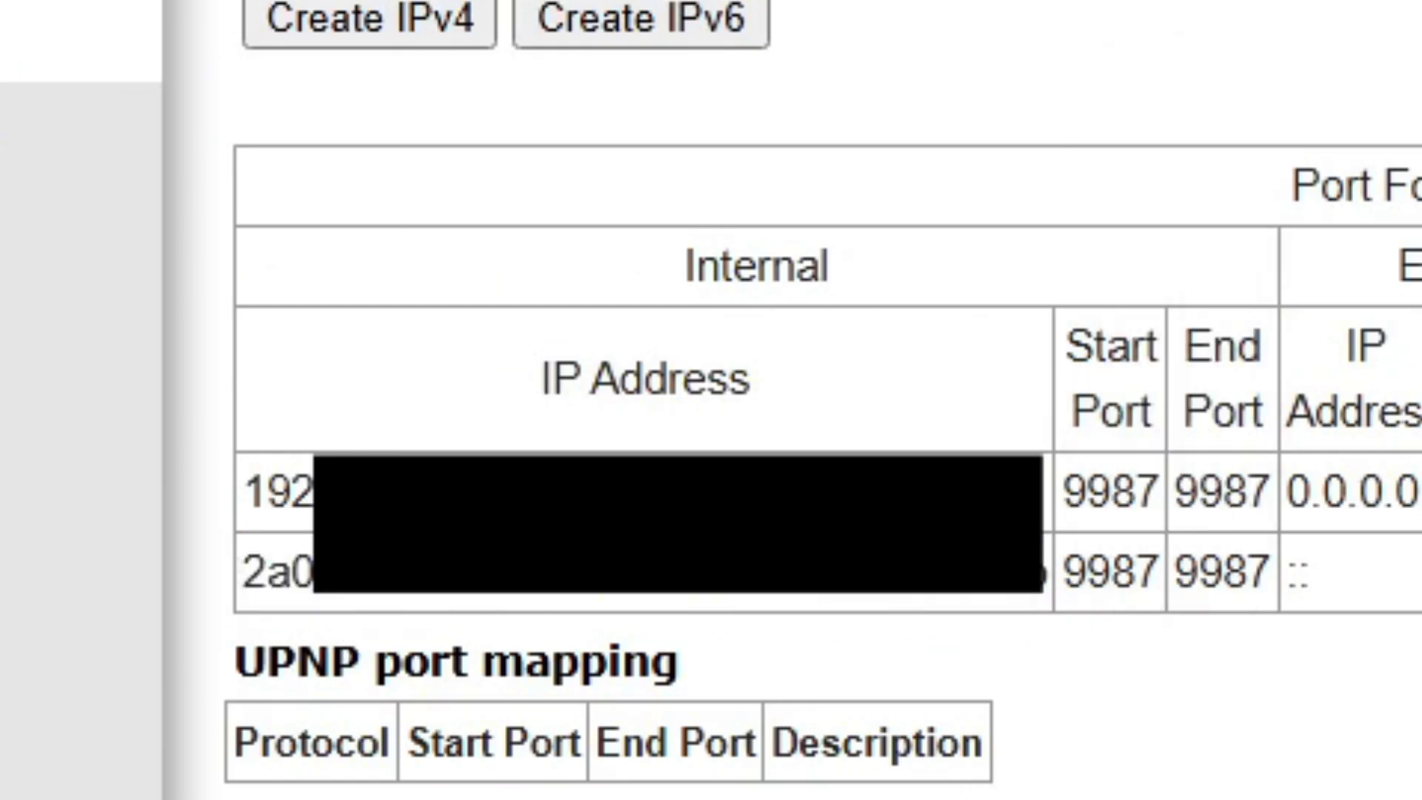
pyautogui.moveTo(319, 492); pyautogui.dragTo(229, 501)
pyautogui.moveTo(318, 572); pyautogui.dragTo(224, 600)
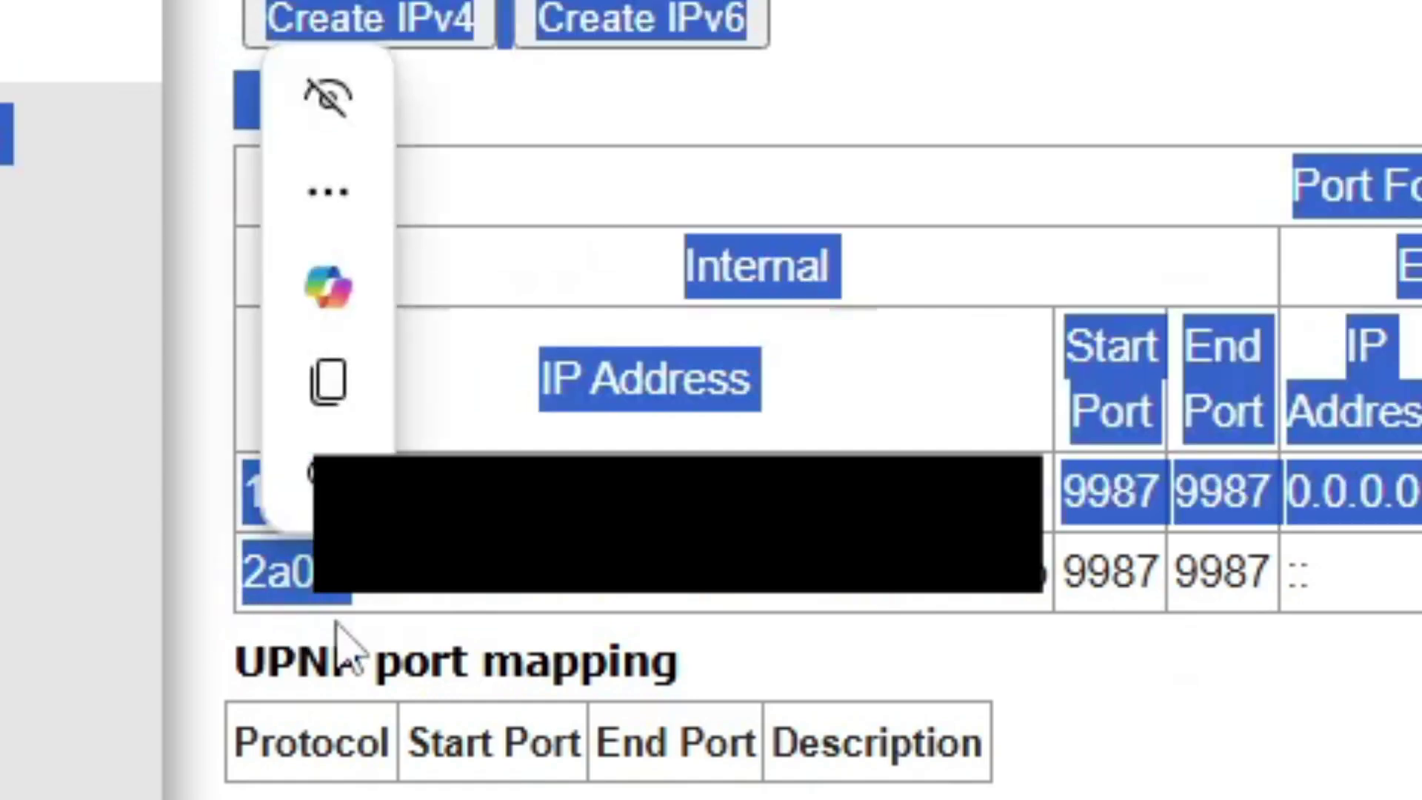
# - Start a new IPv6 port forwarding rule and look through the predefined service names without choosing one
pyautogui.click(345, 628)
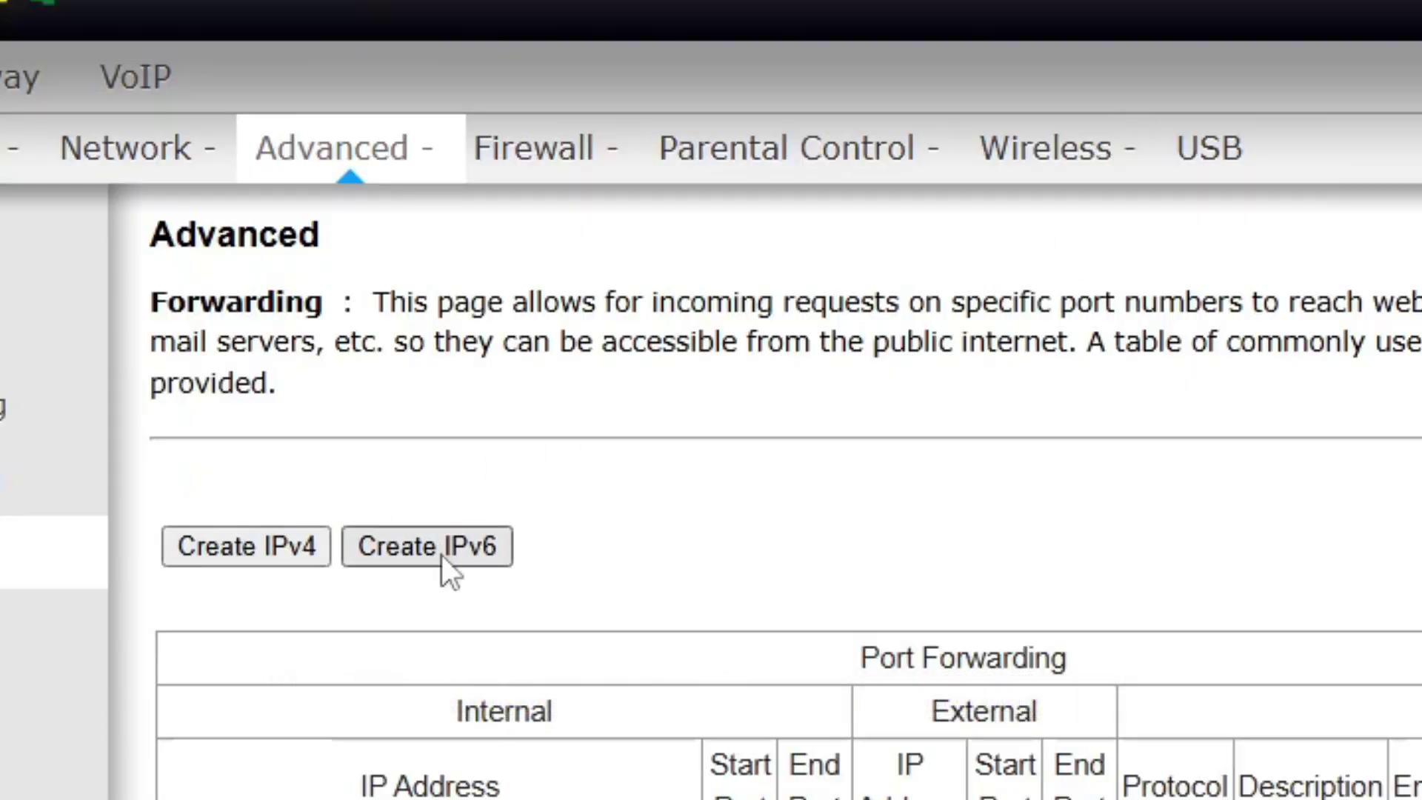
pyautogui.click(377, 547)
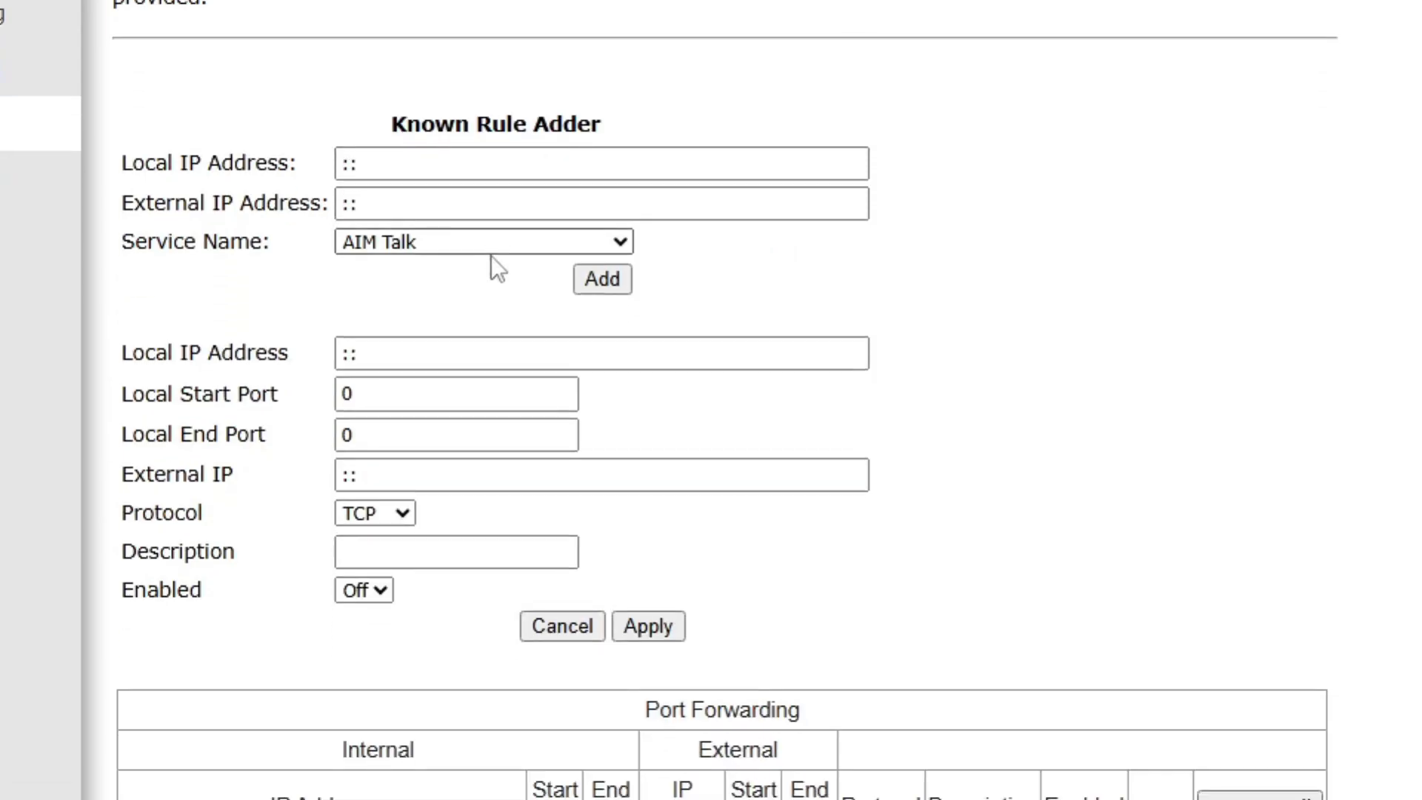
pyautogui.click(487, 329)
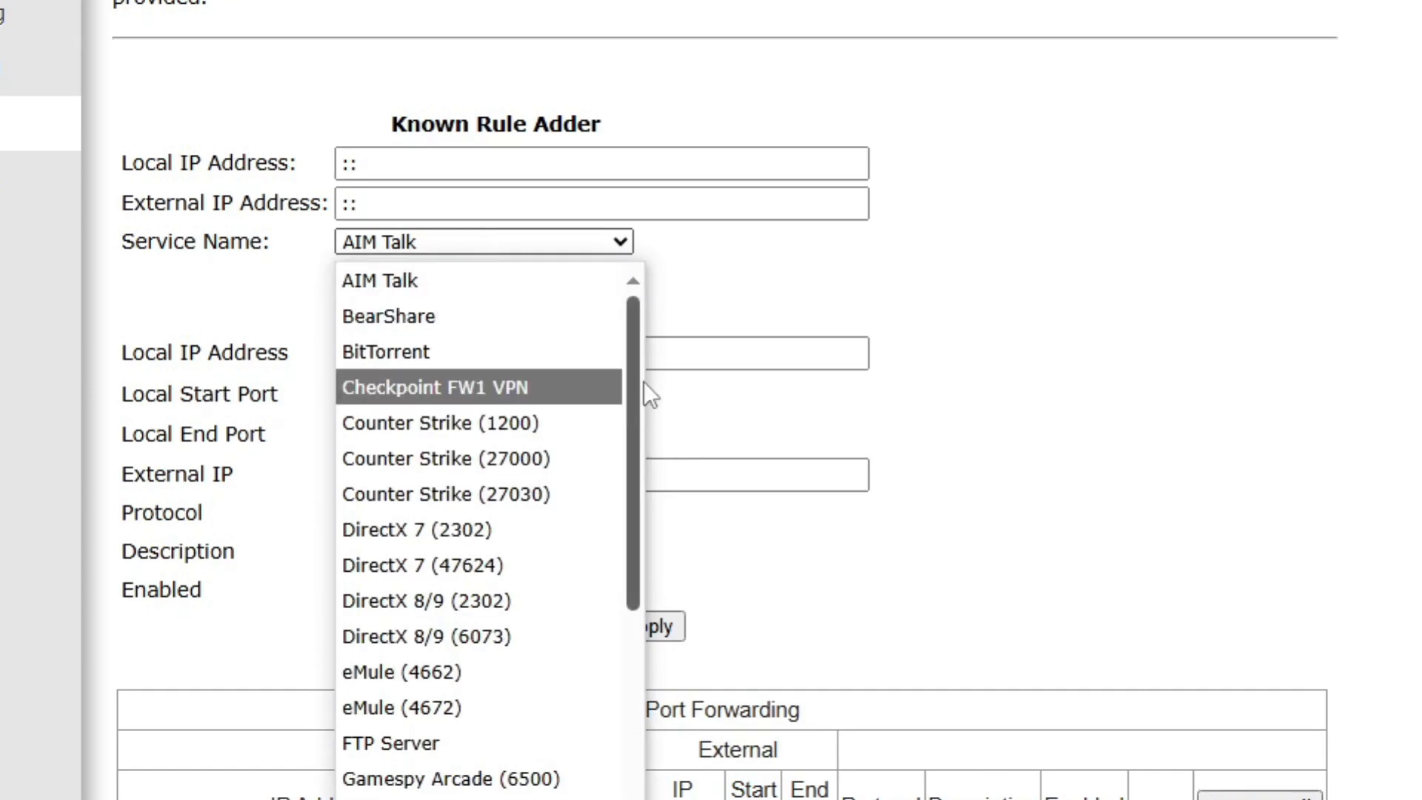
pyautogui.moveTo(635, 380); pyautogui.dragTo(1006, 446)
pyautogui.click(1006, 444)
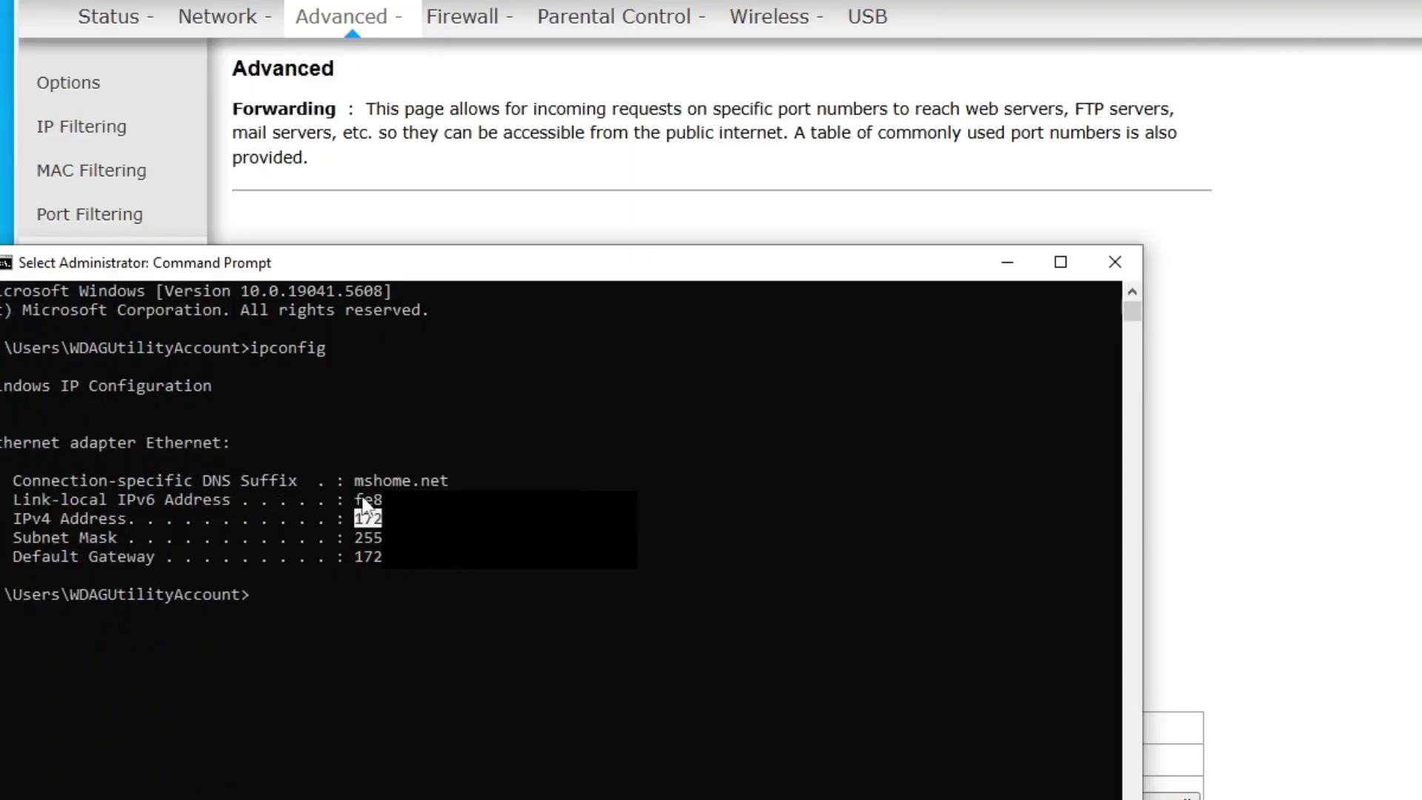
# - Copy the link-local IPv6 address from the Command Prompt's ipconfig output into the new rule's Local IP Address
pyautogui.moveTo(363, 504); pyautogui.dragTo(620, 500)
pyautogui.rightClick(737, 482)
pyautogui.click(839, 226)
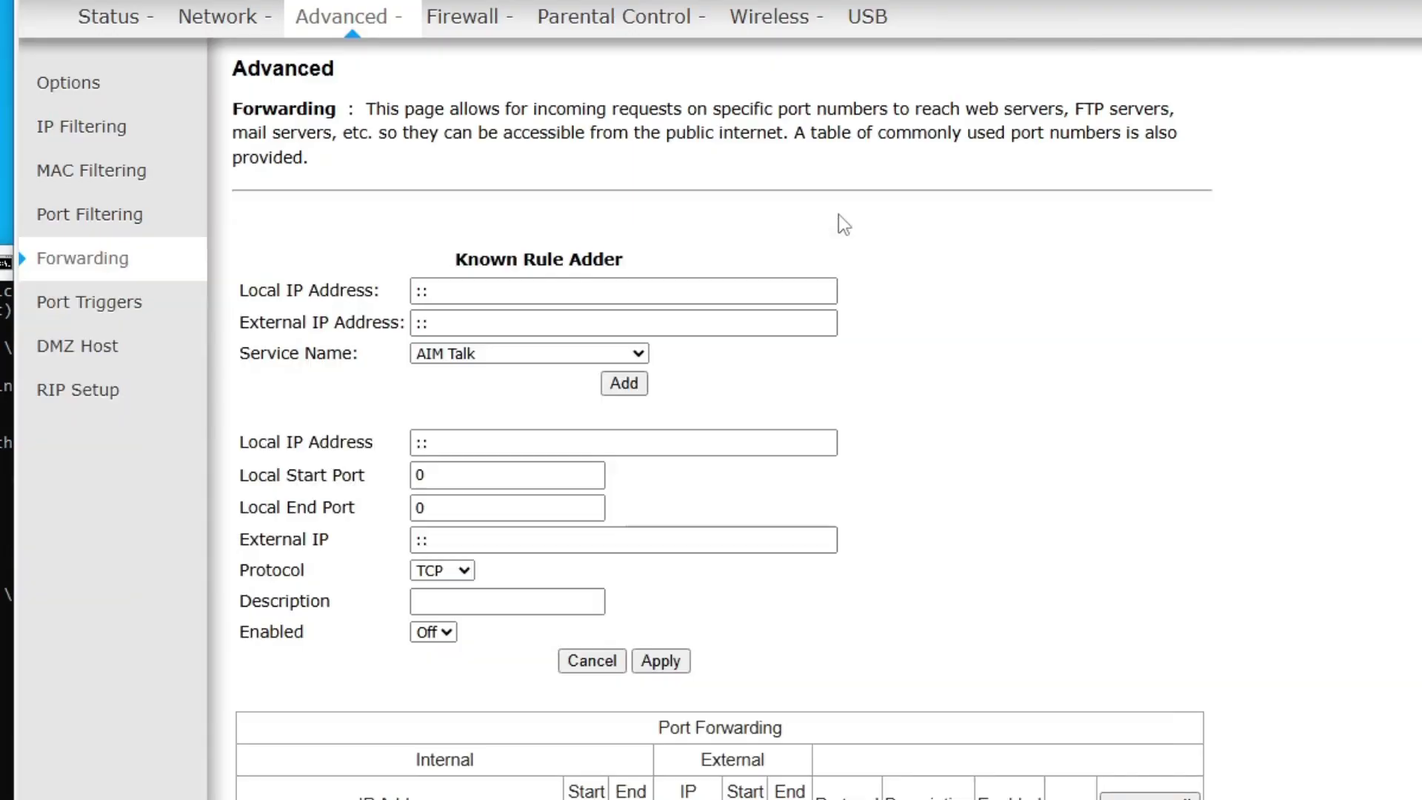
pyautogui.click(614, 442)
pyautogui.hotkey('ctrl', 'v')
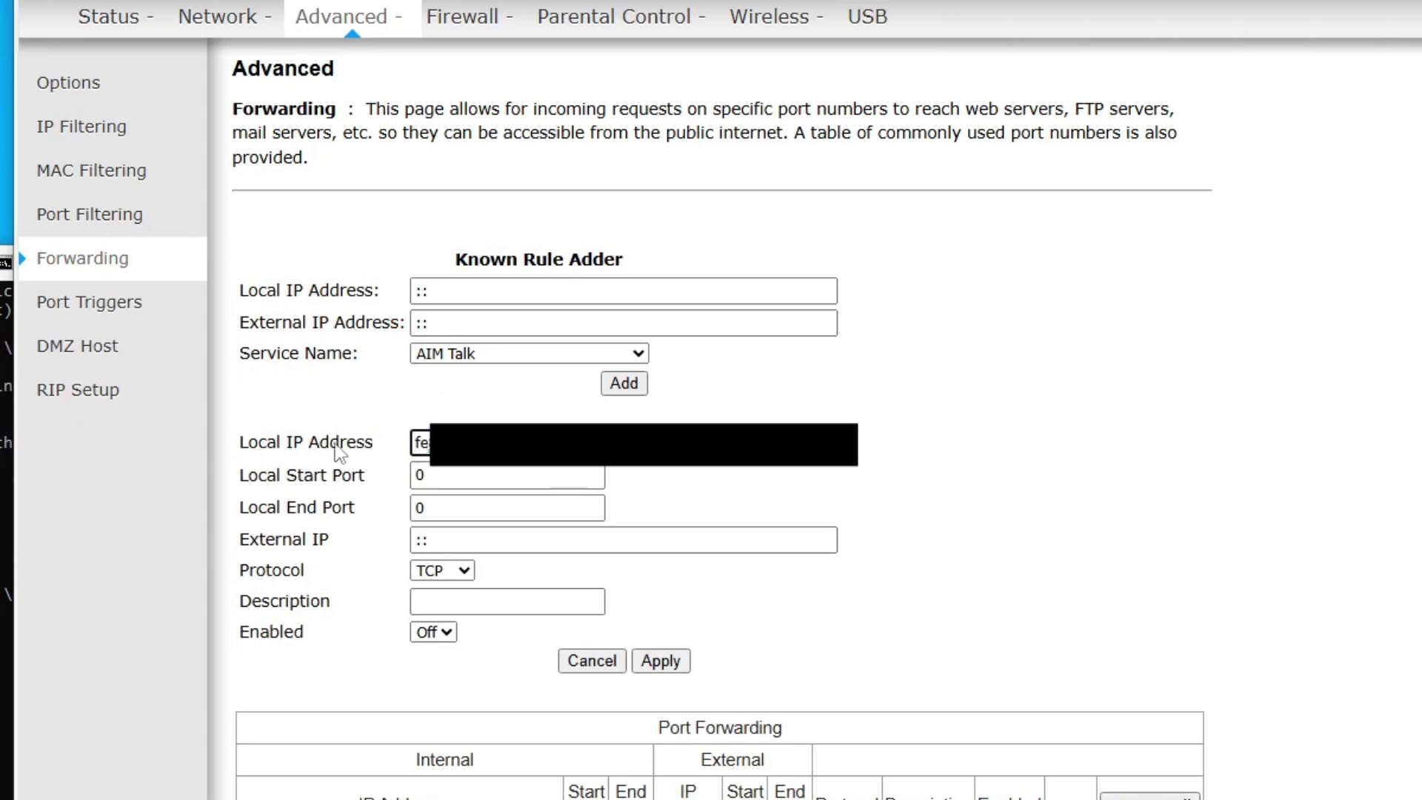
# - Set both the Local Start Port and the Local End Port of the IPv6 rule to 9987
pyautogui.press('Tab')
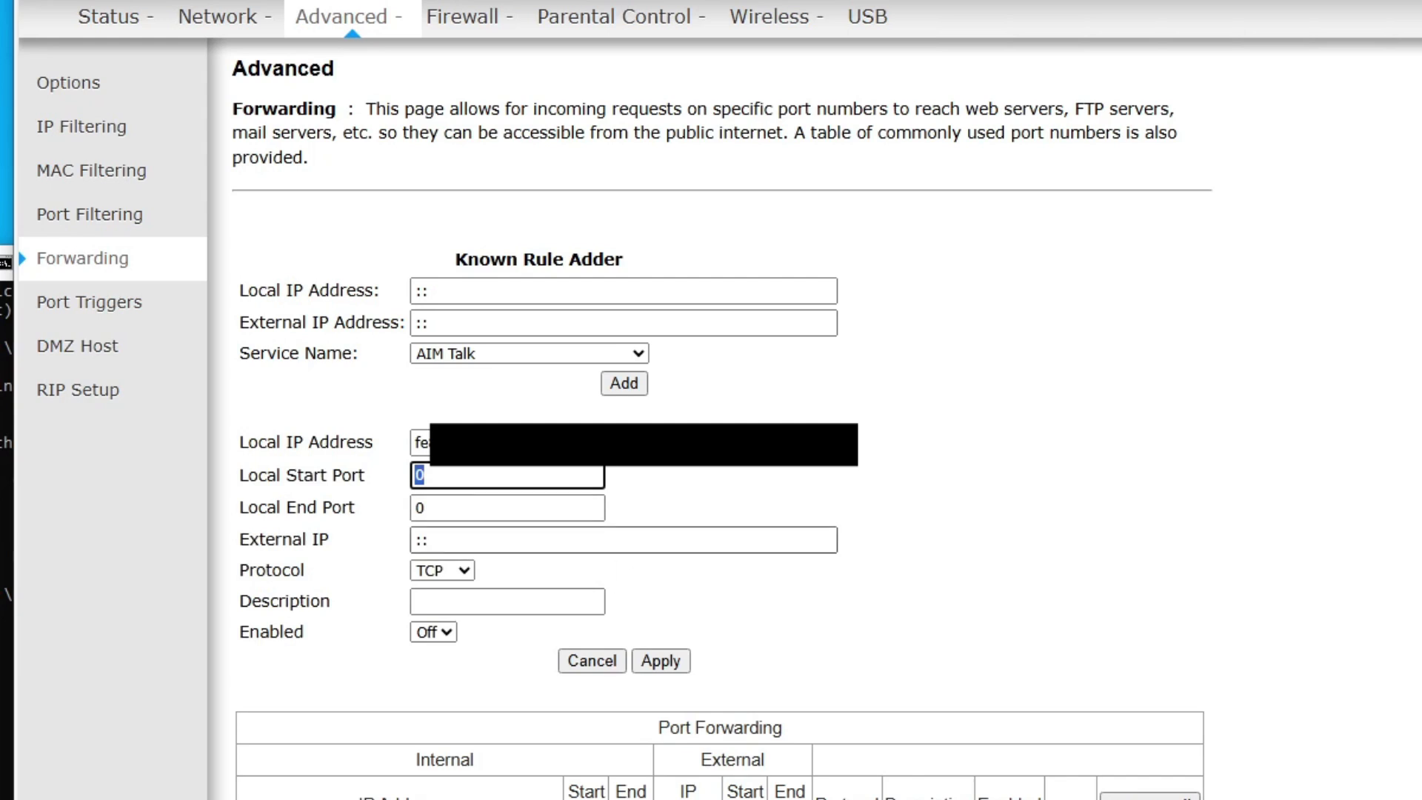
pyautogui.write('9987')
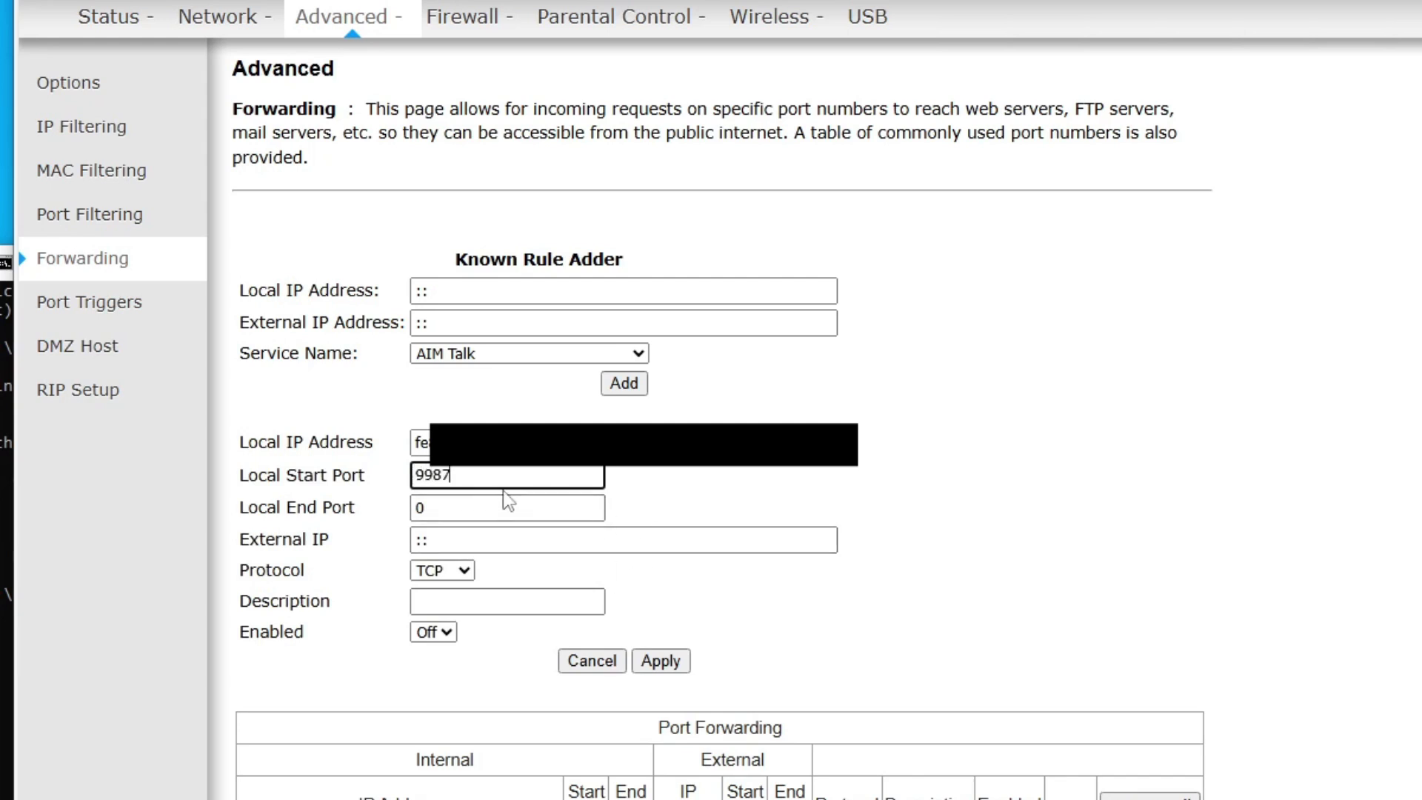
pyautogui.press('Tab')
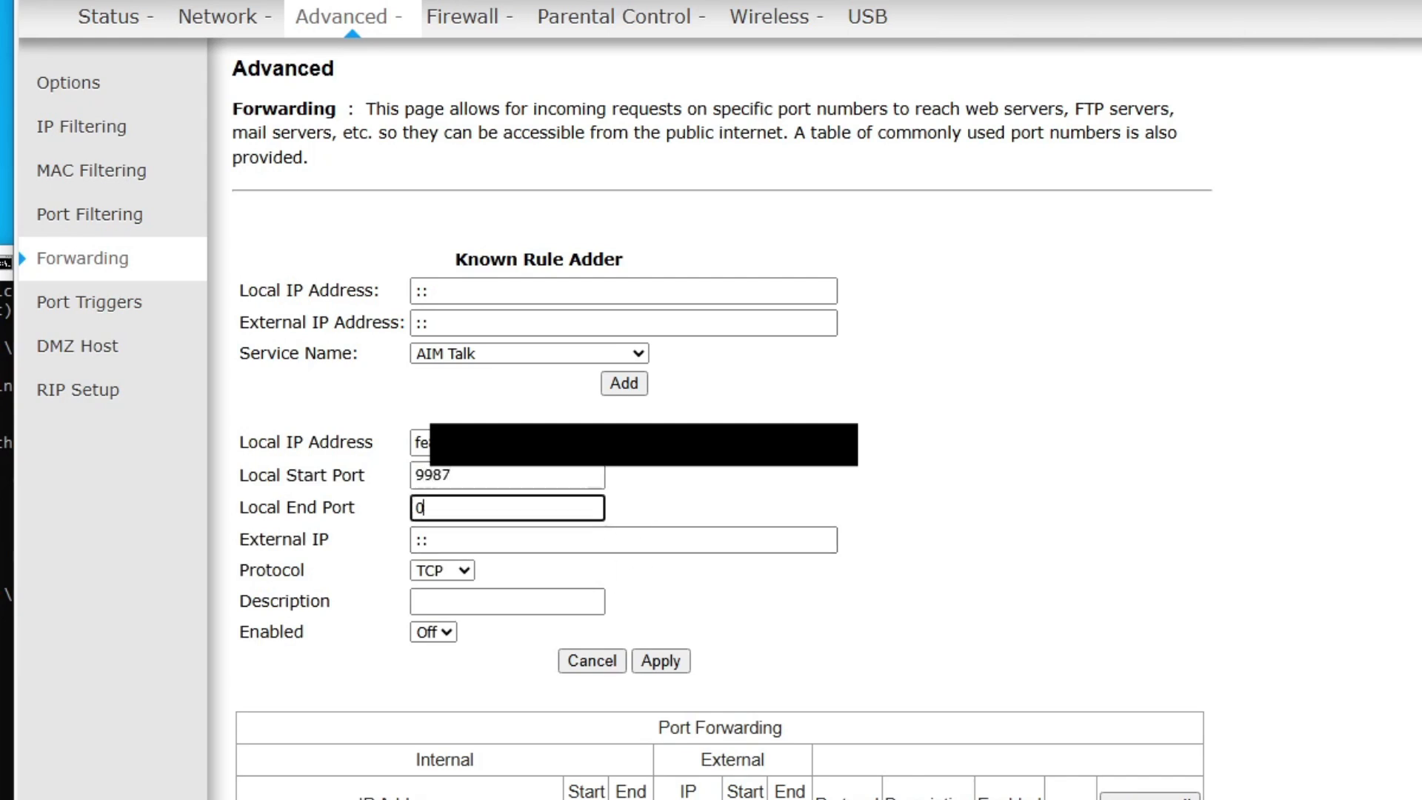
pyautogui.write('9987')
# - Set the IPv6 rule's protocol to UDP and Enabled to On, and cancel the form without applying it
pyautogui.click(426, 569)
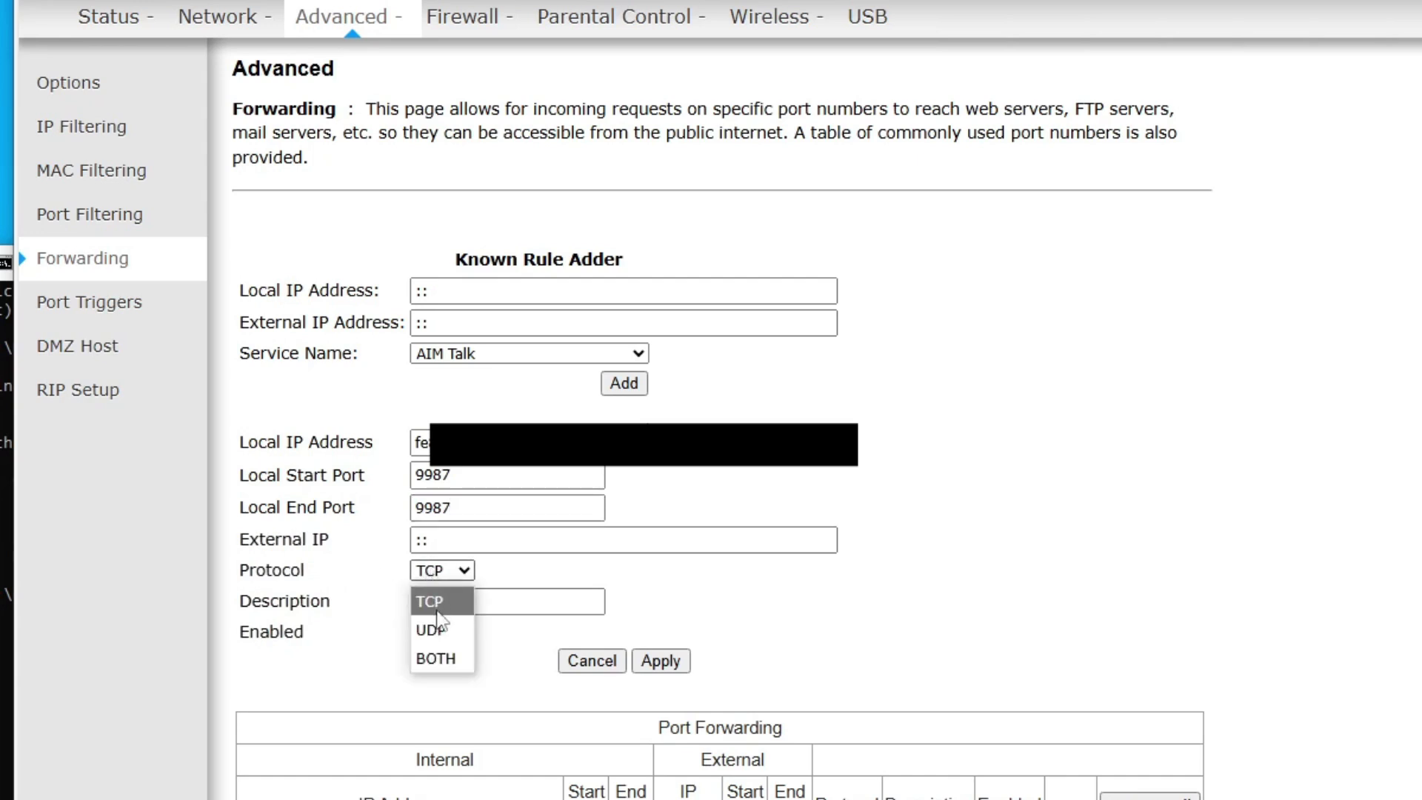
pyautogui.click(439, 642)
pyautogui.click(444, 632)
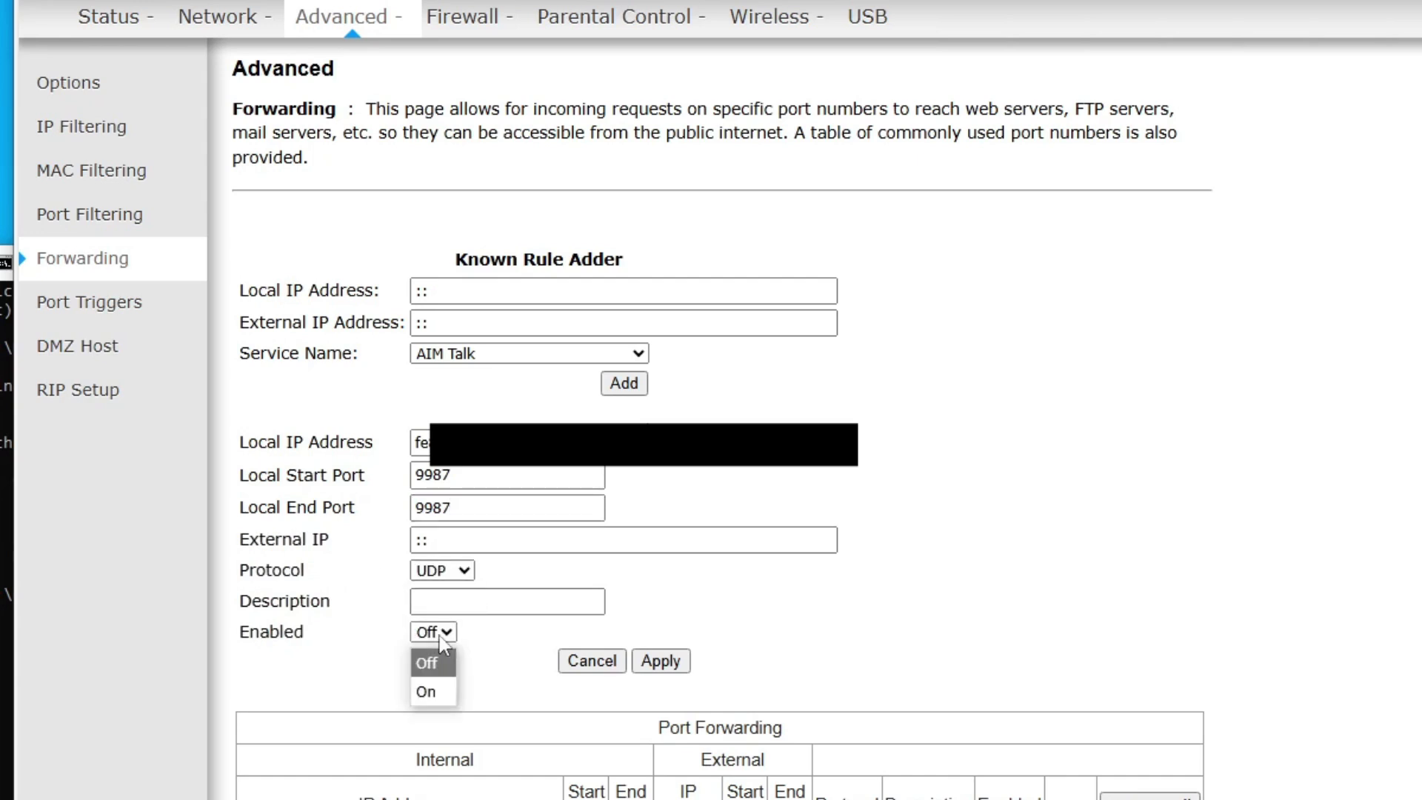
pyautogui.click(435, 689)
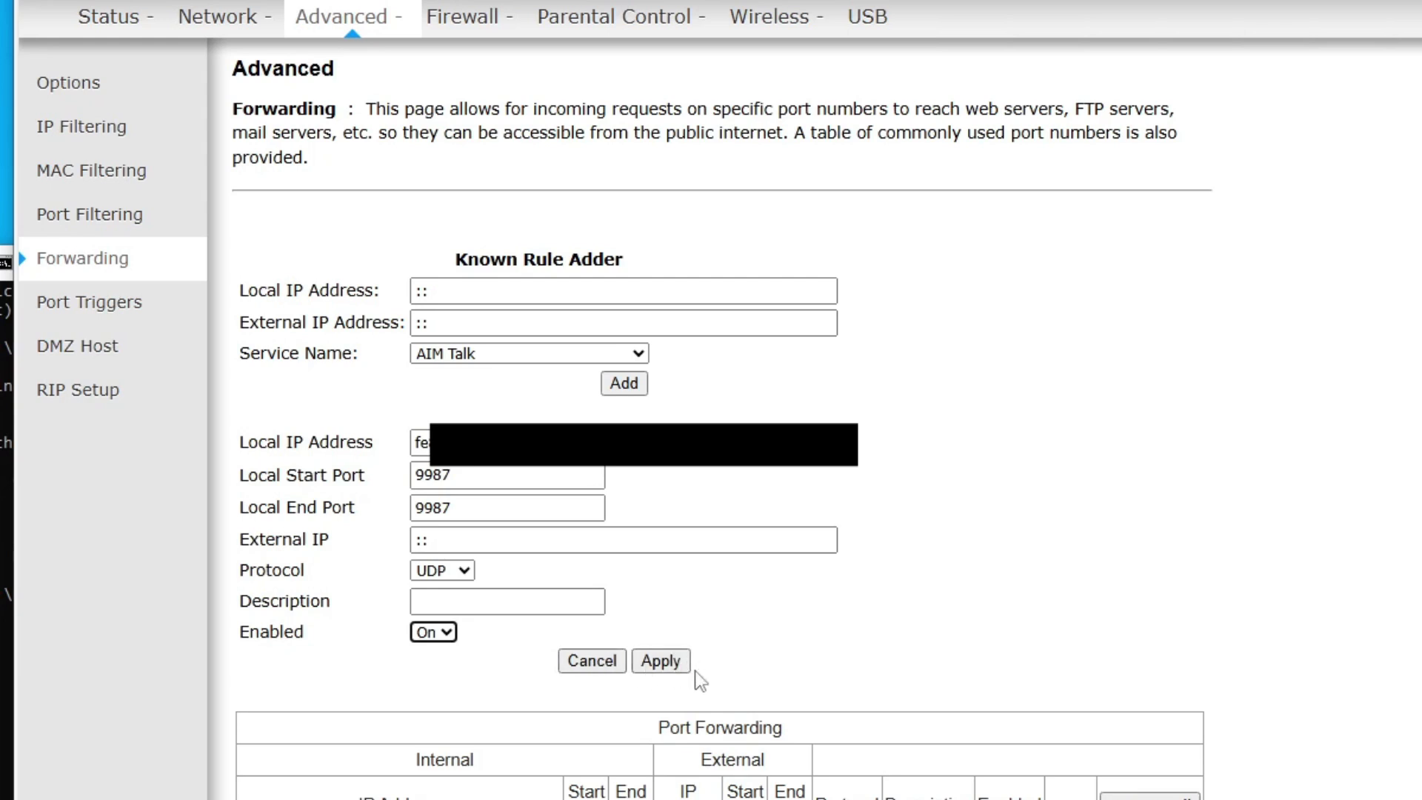
pyautogui.click(608, 670)
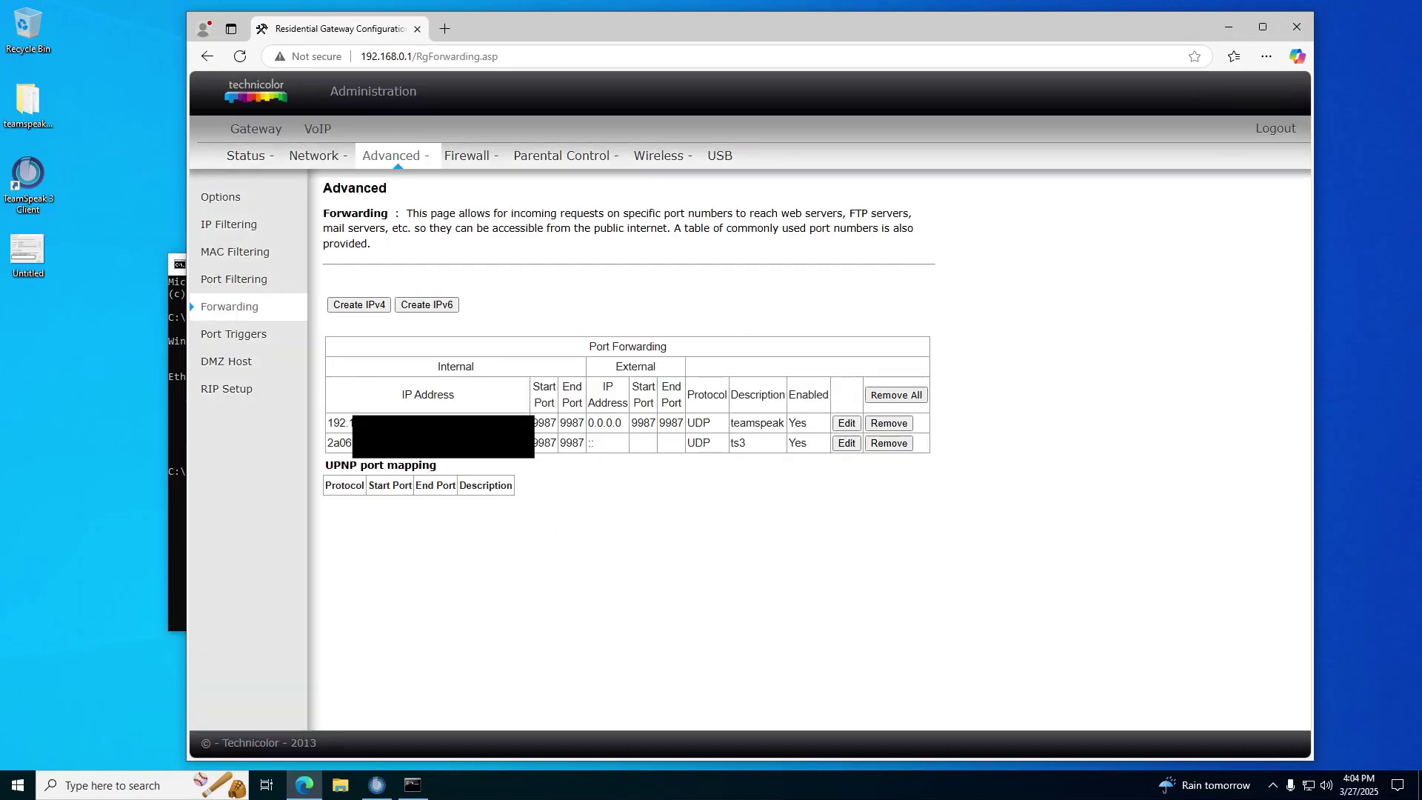
# - Close the router configuration browser window and bring the TeamSpeak 3 client to the front
pyautogui.moveTo(319, 448); pyautogui.dragTo(448, 443)
pyautogui.click(1294, 29)
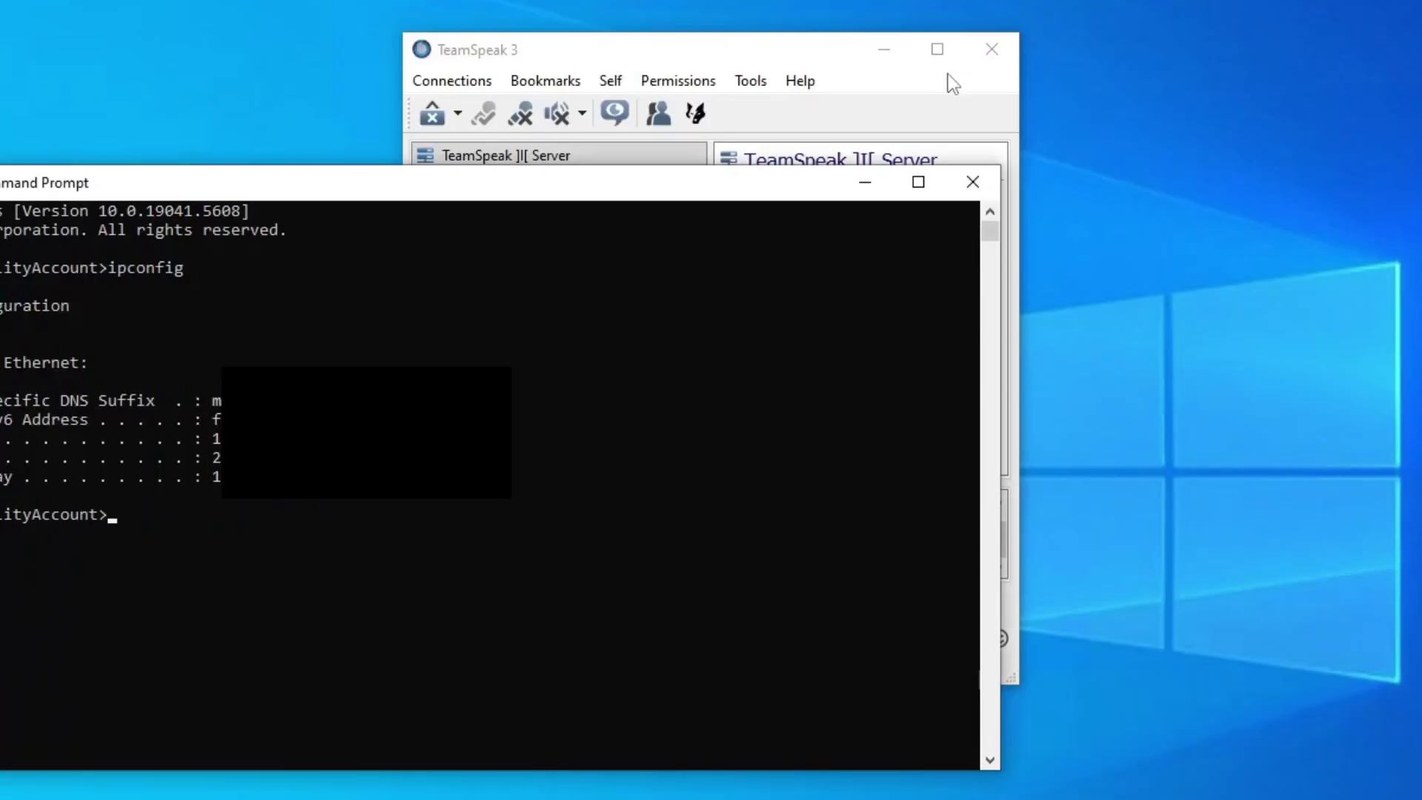
pyautogui.click(851, 203)
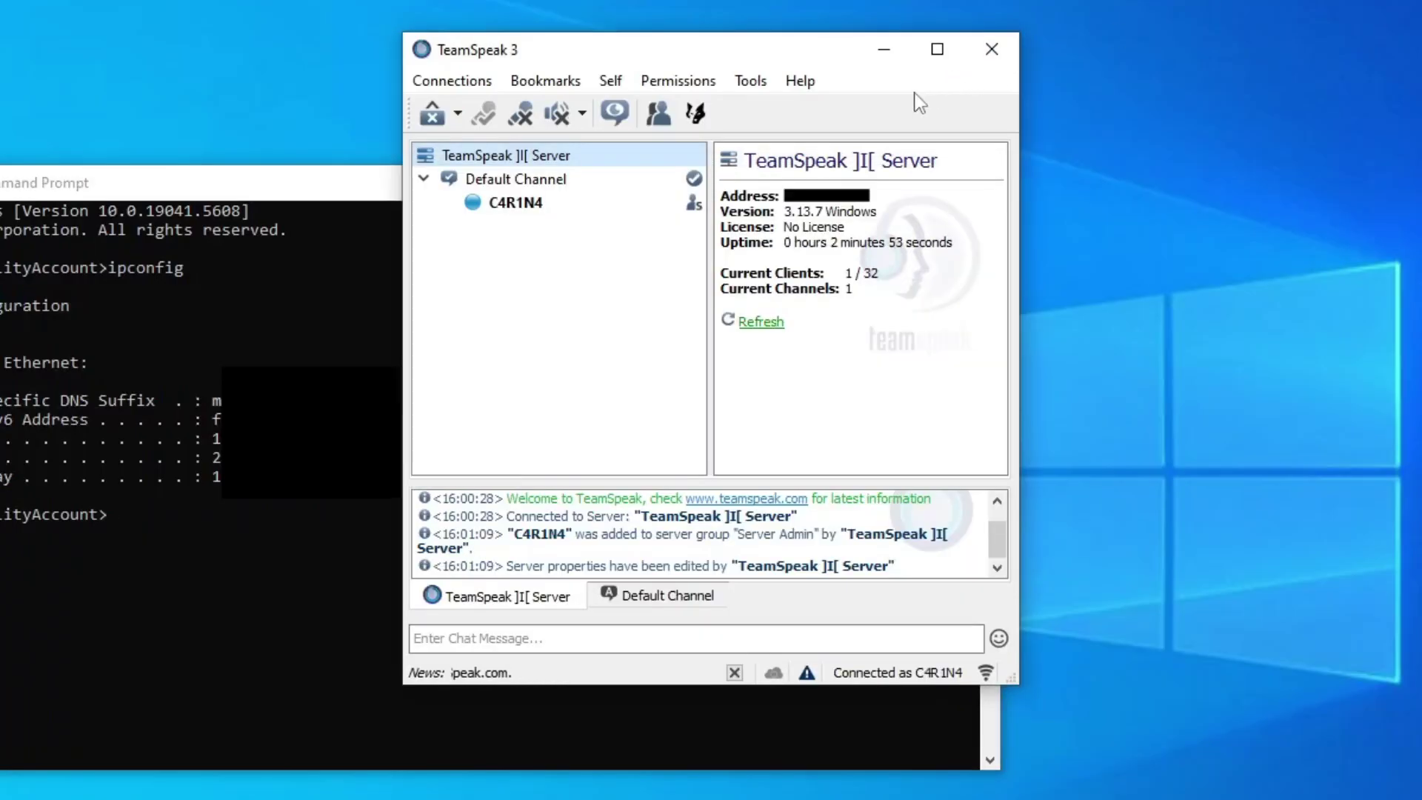
# - Open the Invite Buddy tool and set the invitation type to http redirection
pyautogui.click(755, 79)
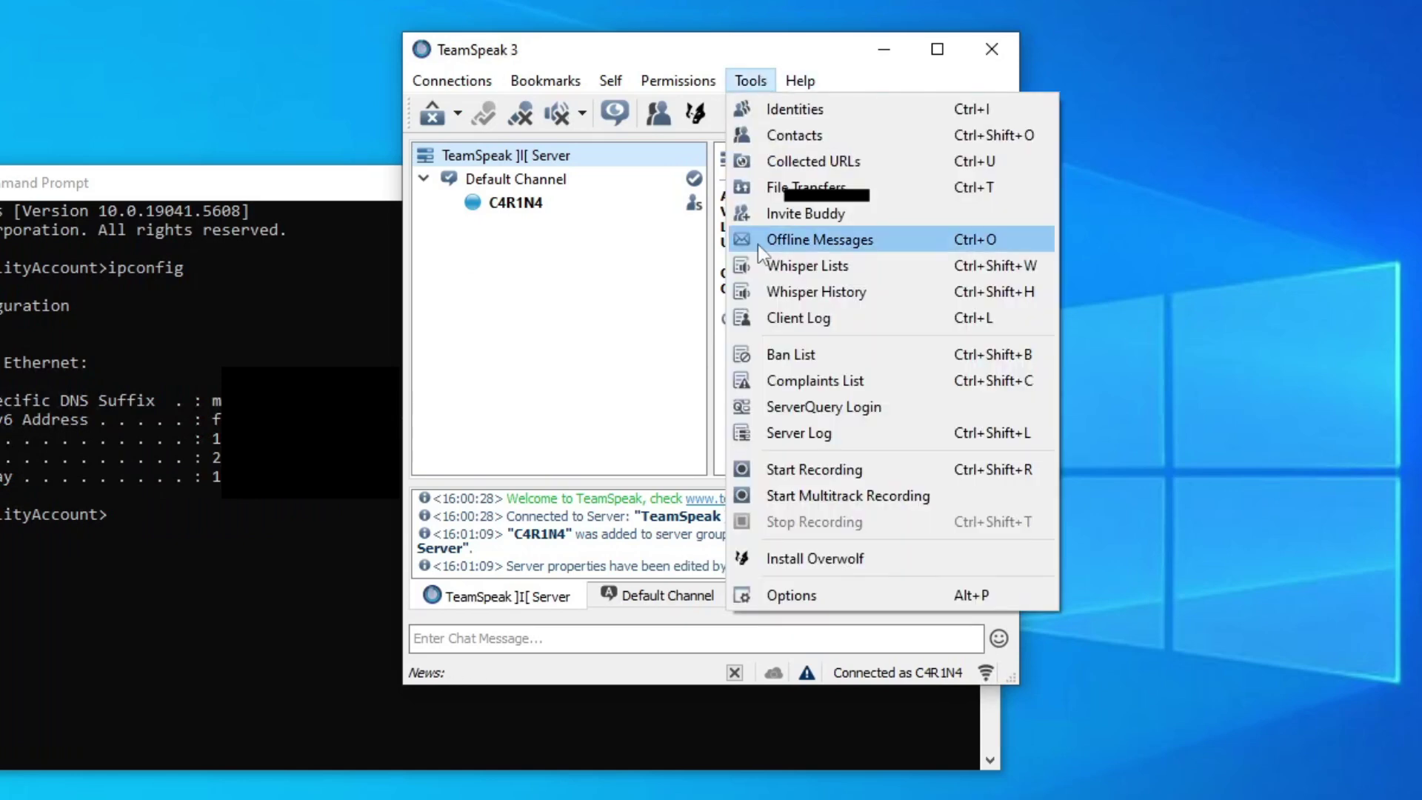
pyautogui.click(758, 215)
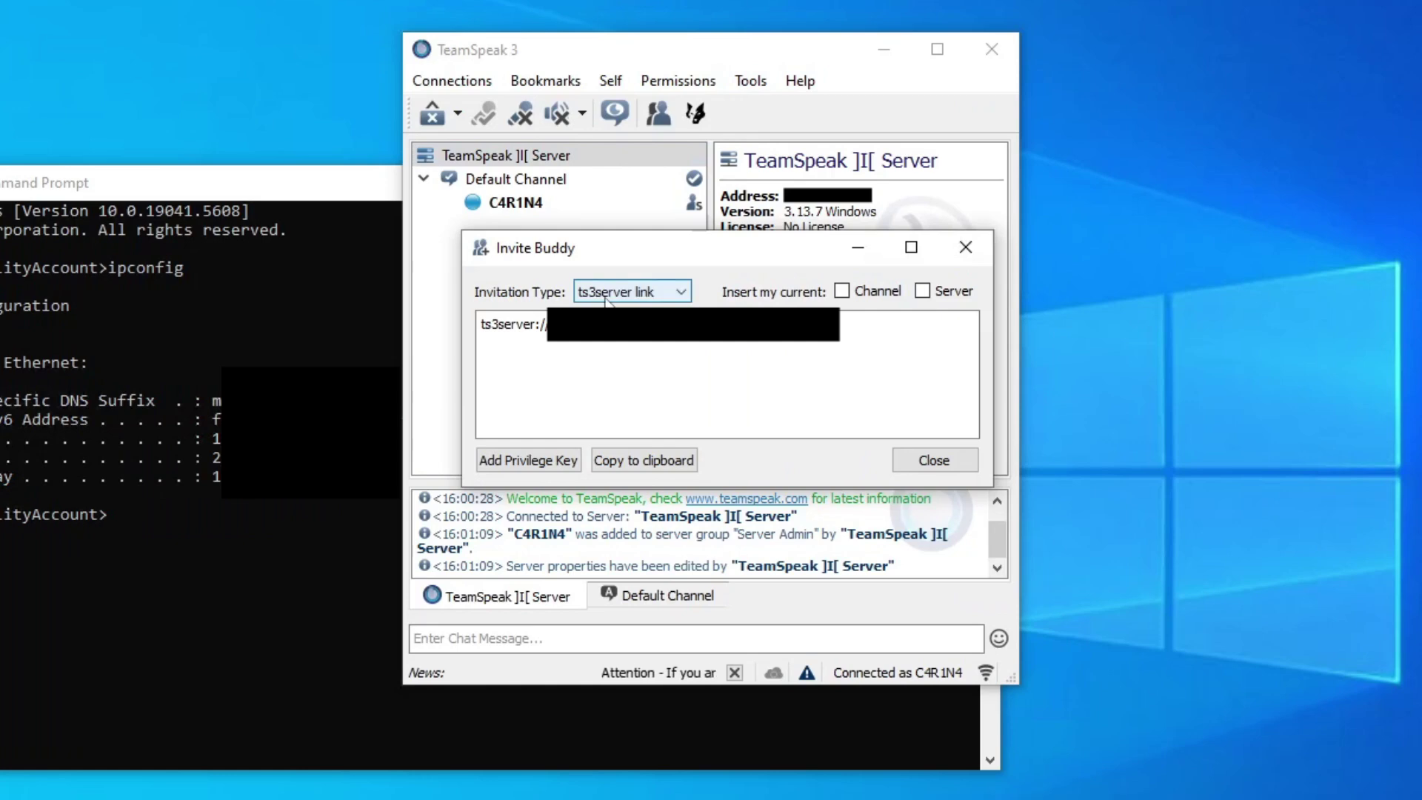
pyautogui.click(629, 293)
pyautogui.click(659, 325)
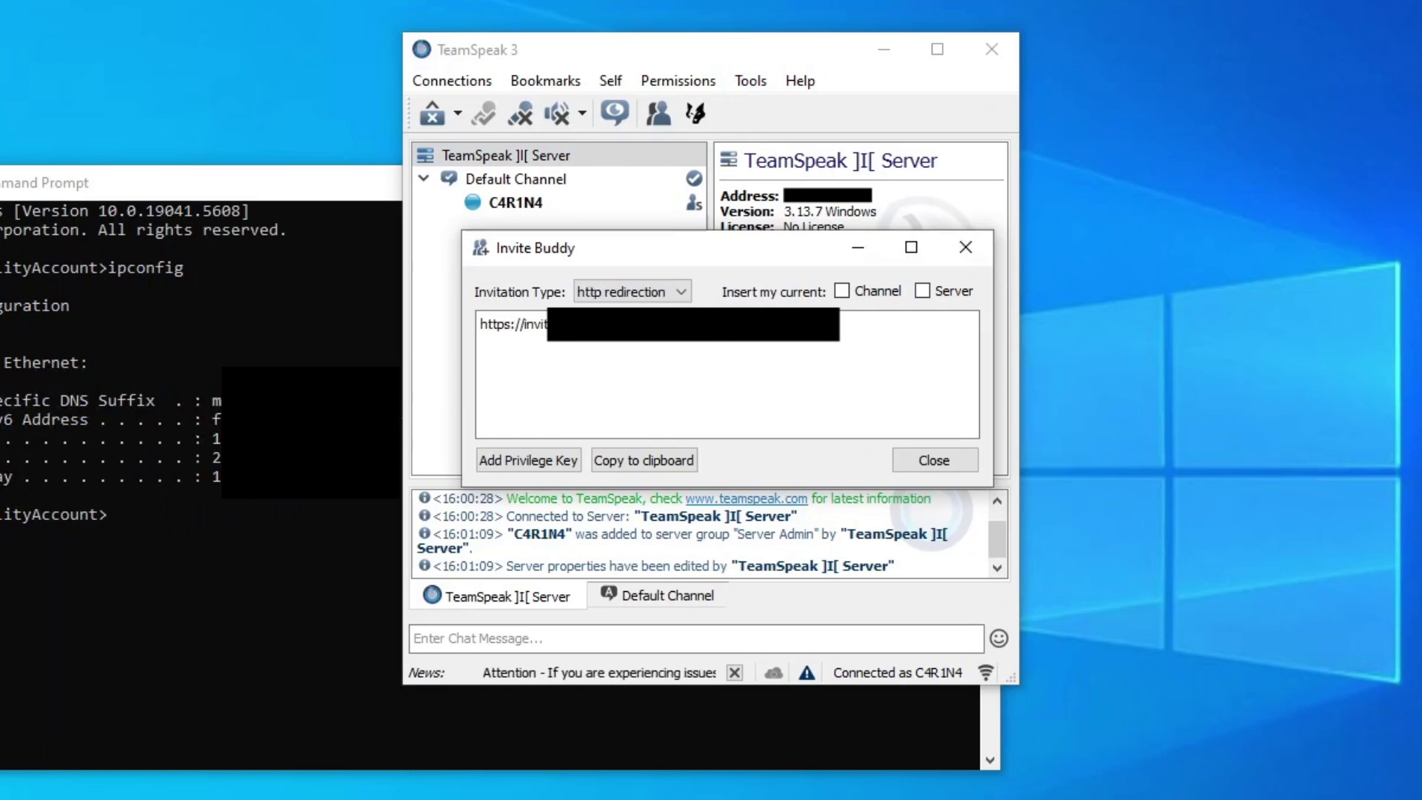
# - Switch the invitation type to html code and examine the generated invitation text
pyautogui.click(625, 293)
pyautogui.click(645, 344)
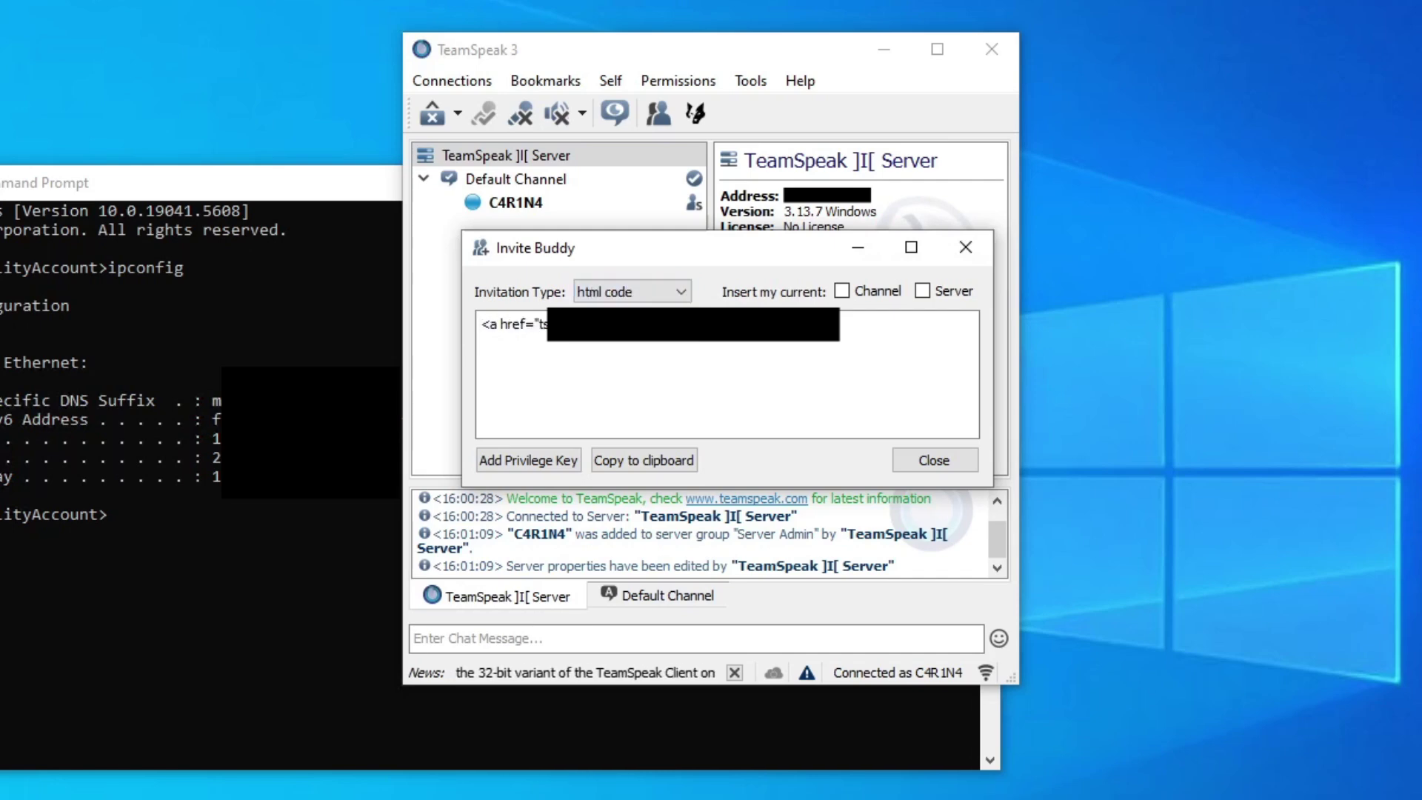
pyautogui.click(725, 374)
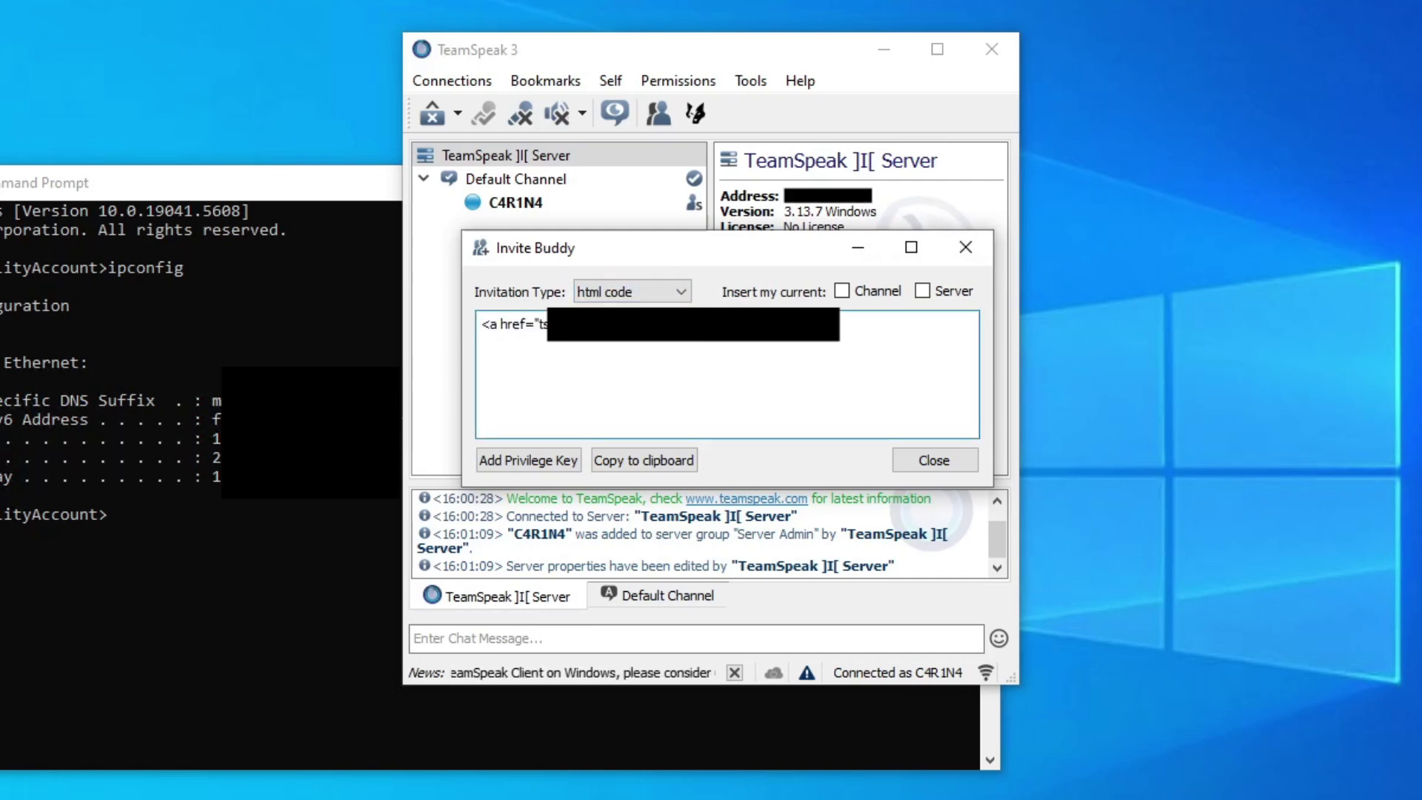
pyautogui.hotkey('ctrl', 'a')
pyautogui.click(726, 374)
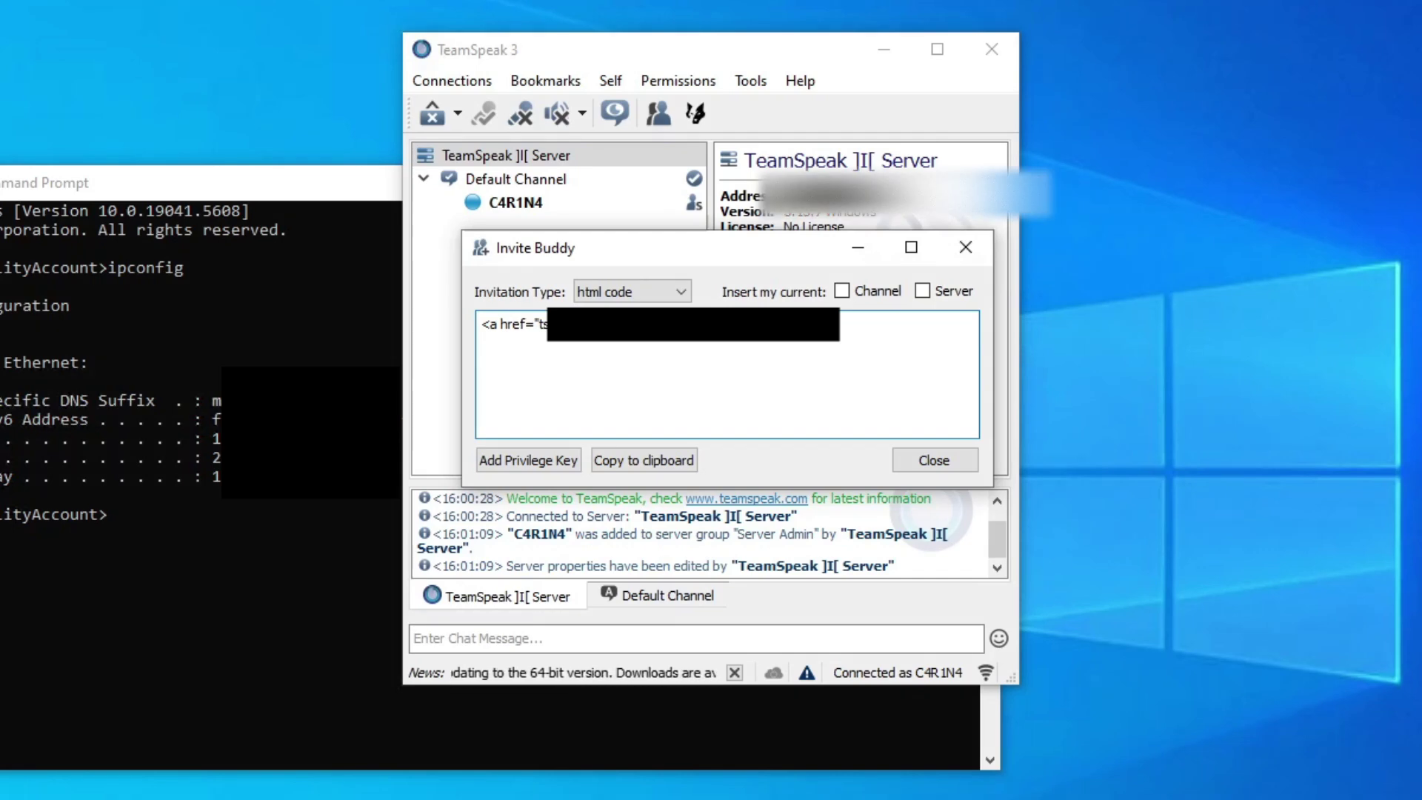
# - Return the invitation type to http redirection and close the Invite Buddy dialog
pyautogui.click(652, 292)
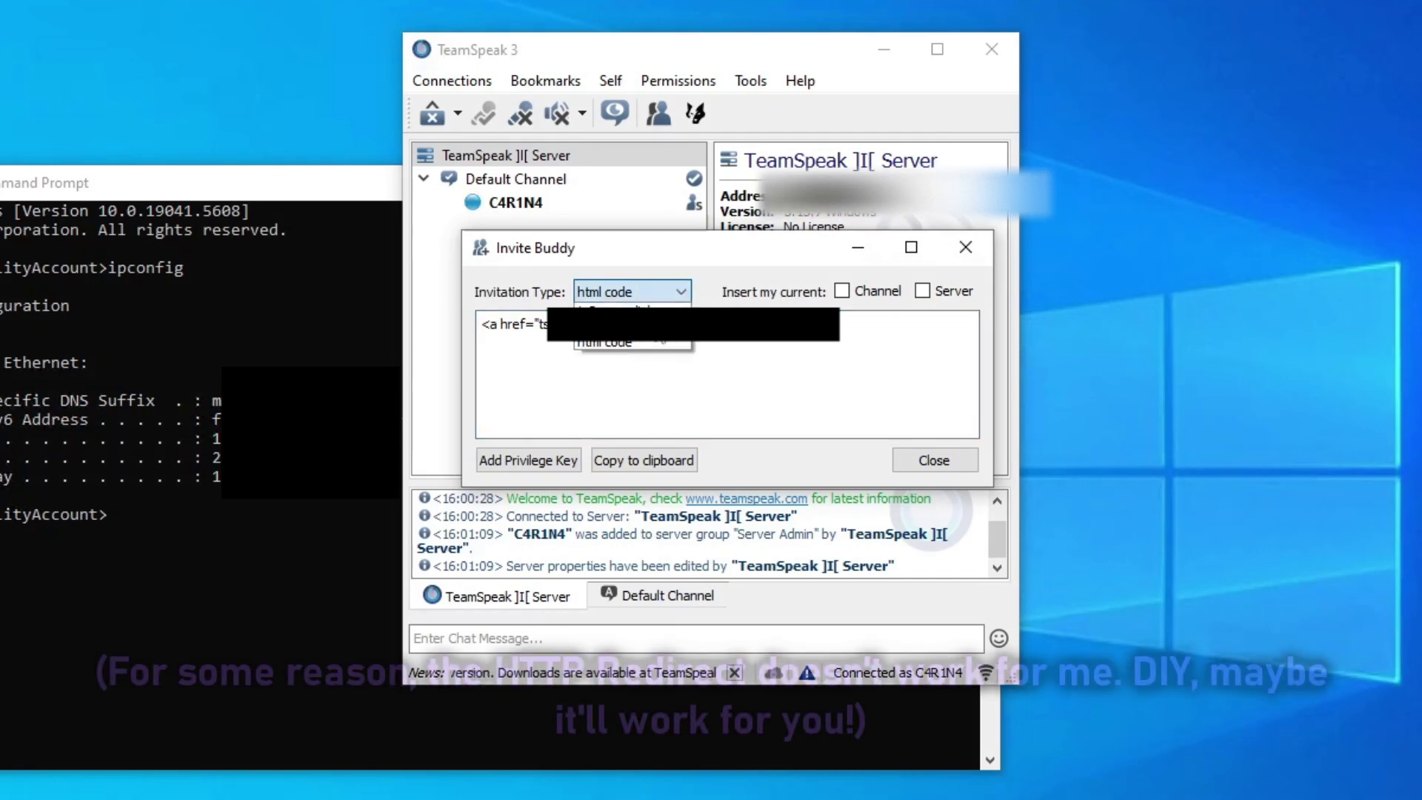
pyautogui.click(630, 324)
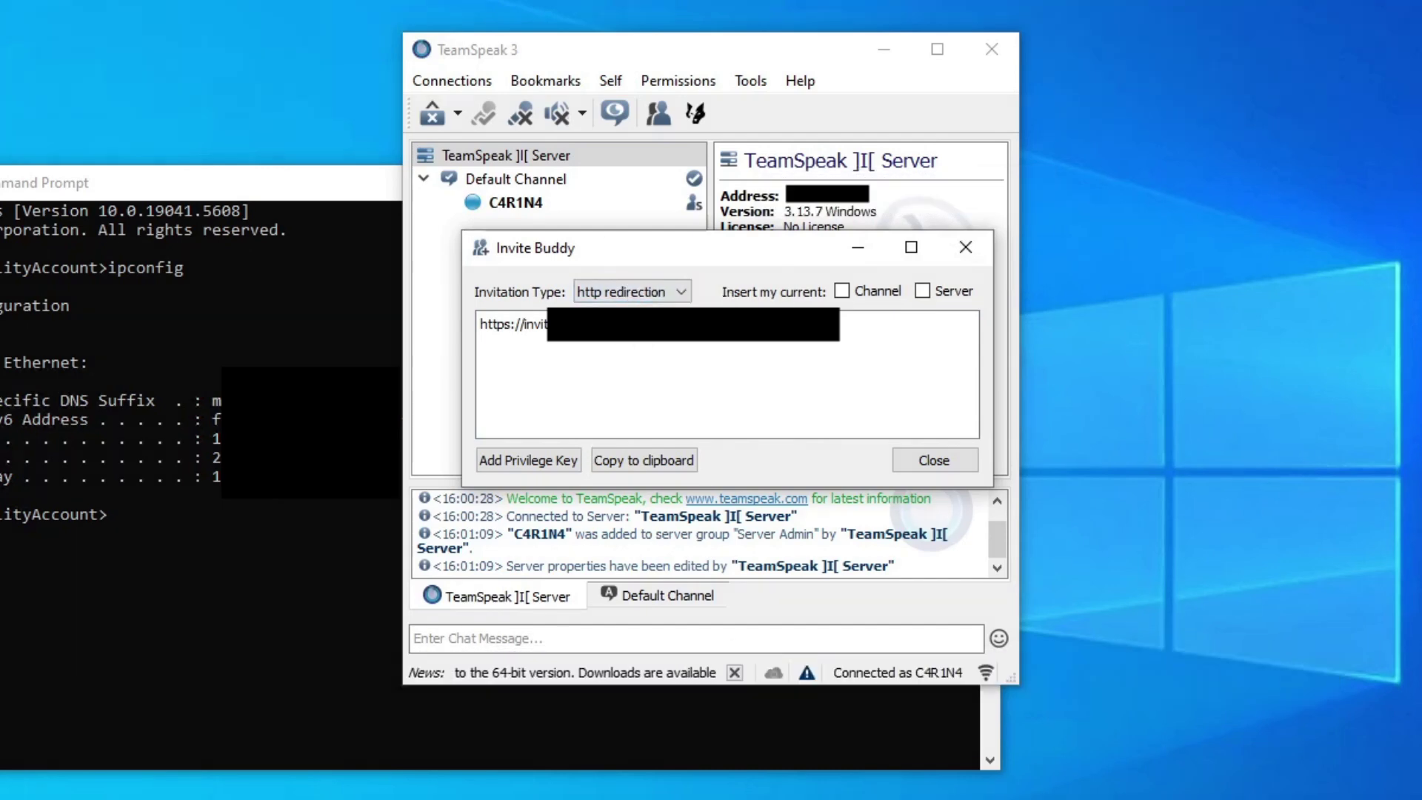
pyautogui.click(969, 466)
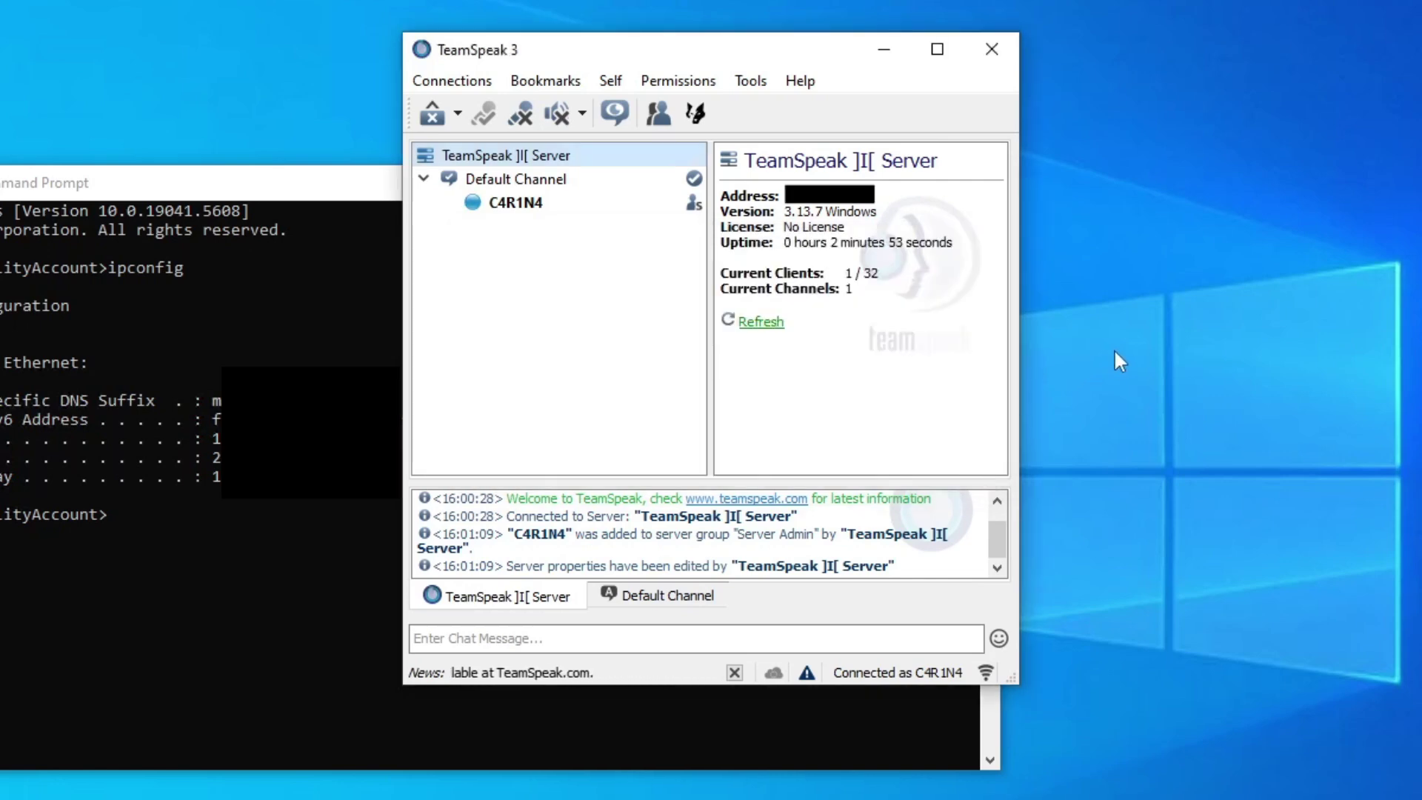